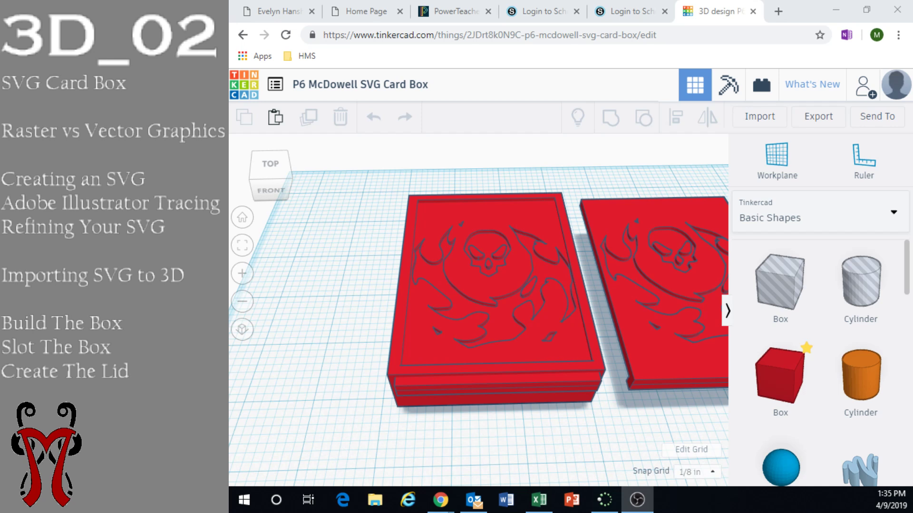
Step: Examine the finished card box and its separate lid from several angles, including the engraved skull-and-flames design
mouse_move(607, 408)
right_down()
mouse_move(552, 380)
mouse_move(611, 395)
mouse_move(608, 422)
right_up()
scroll(608, 421, up, 2)
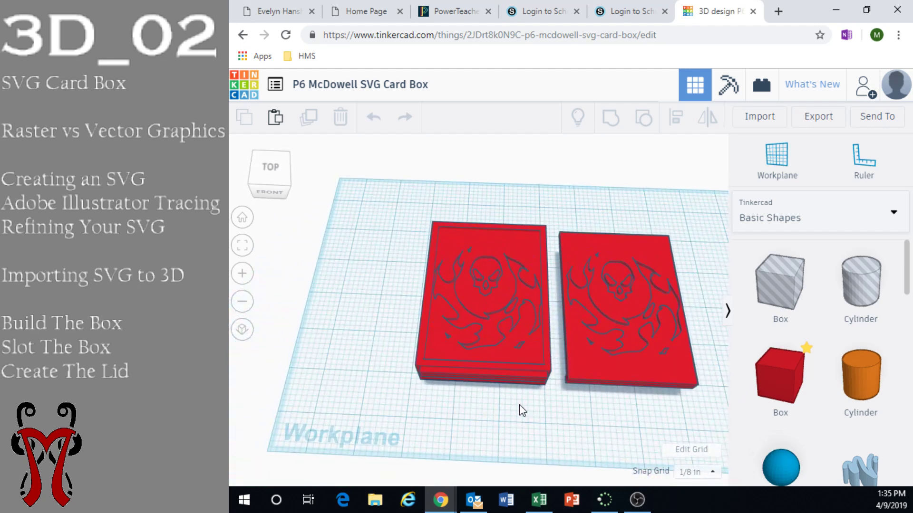
scroll(519, 411, up, 5)
right_drag(551, 365, 431, 327)
scroll(460, 317, up, 5)
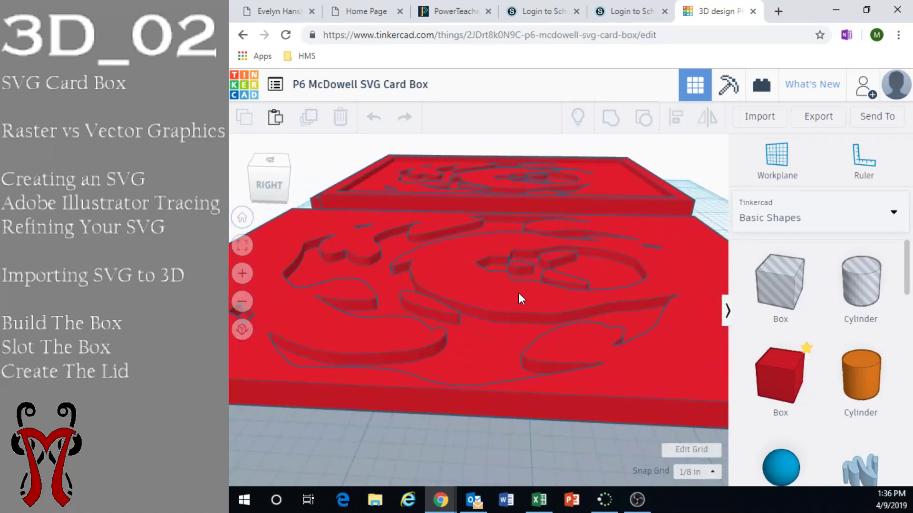
right_drag(463, 283, 450, 341)
scroll(470, 300, down, 3)
scroll(477, 372, up, 2)
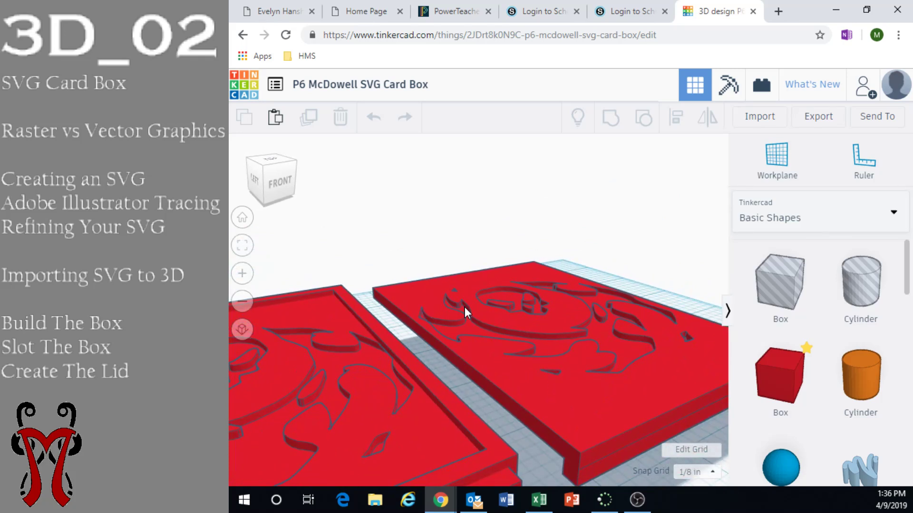
scroll(559, 357, down, 3)
right_drag(569, 361, 459, 354)
right_drag(590, 329, 394, 350)
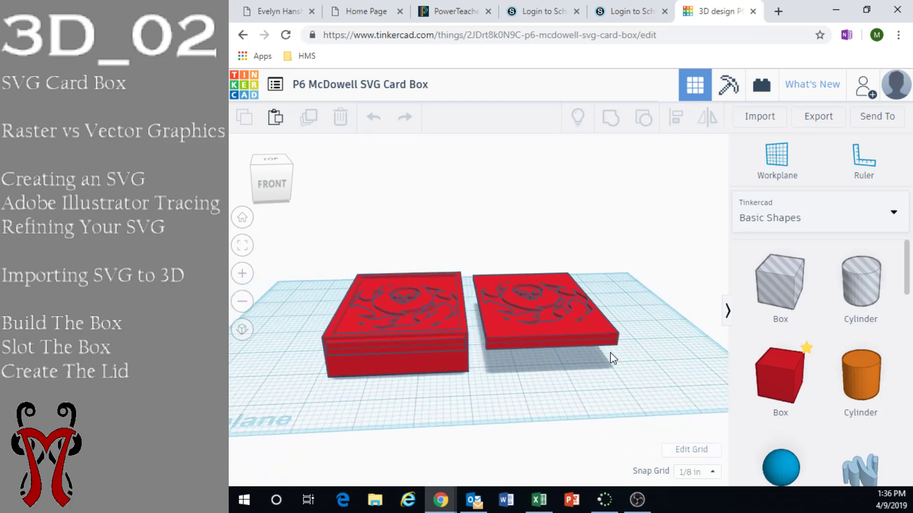
Step: Slide the engraved lid off the front of the card box so its interior is exposed
scroll(483, 306, up, 5)
right_drag(489, 329, 492, 359)
scroll(480, 345, down, 3)
drag(467, 295, 486, 435)
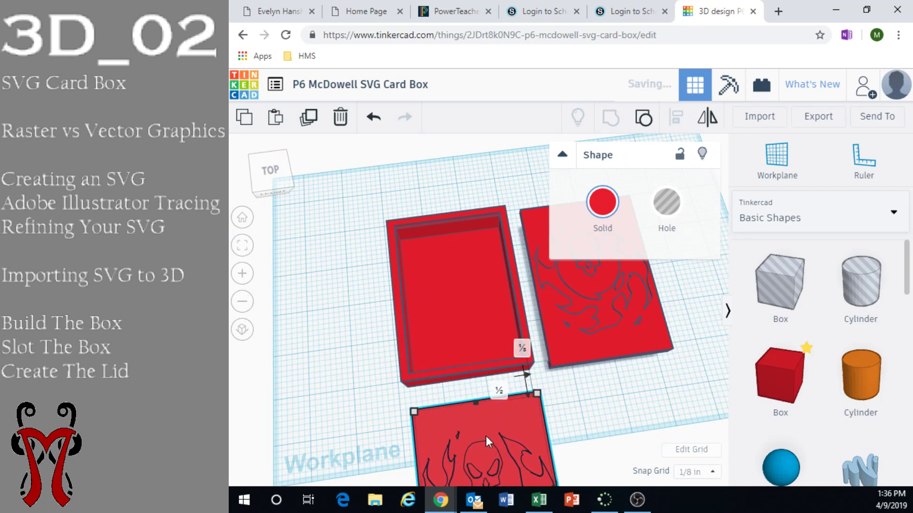
Step: Examine the opened box's interior and slots together with the removed lid from above and from the side
right_drag(485, 435, 464, 266)
scroll(444, 350, up, 3)
scroll(457, 339, up, 2)
right_drag(483, 357, 358, 426)
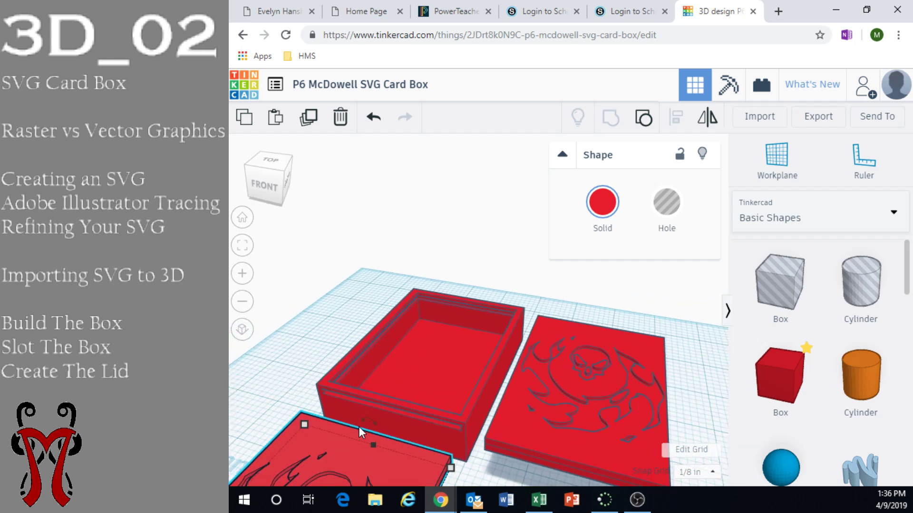
scroll(350, 381, down, 3)
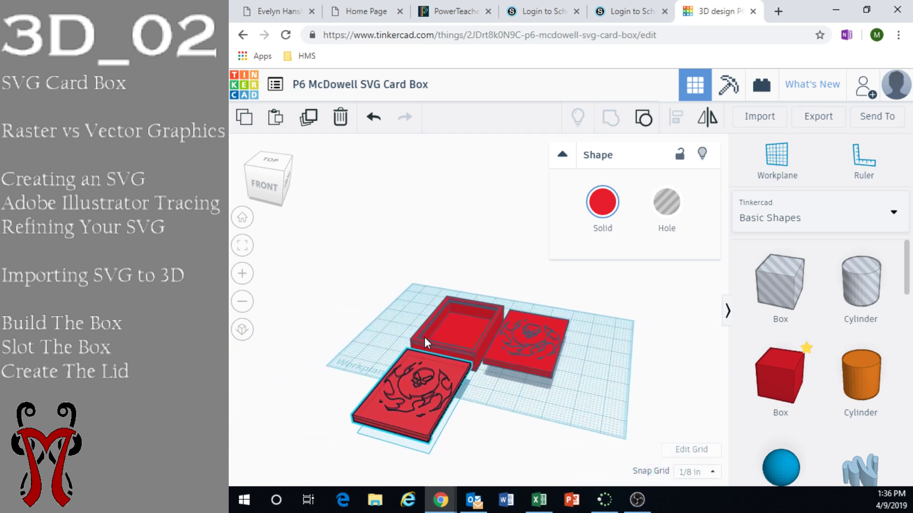
scroll(500, 314, up, 5)
scroll(505, 330, up, 1)
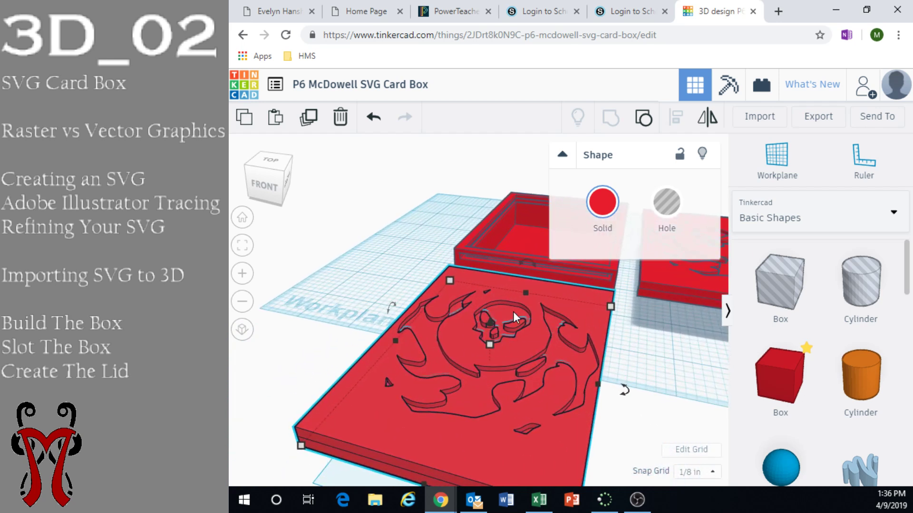
scroll(513, 312, down, 2)
right_drag(555, 304, 575, 453)
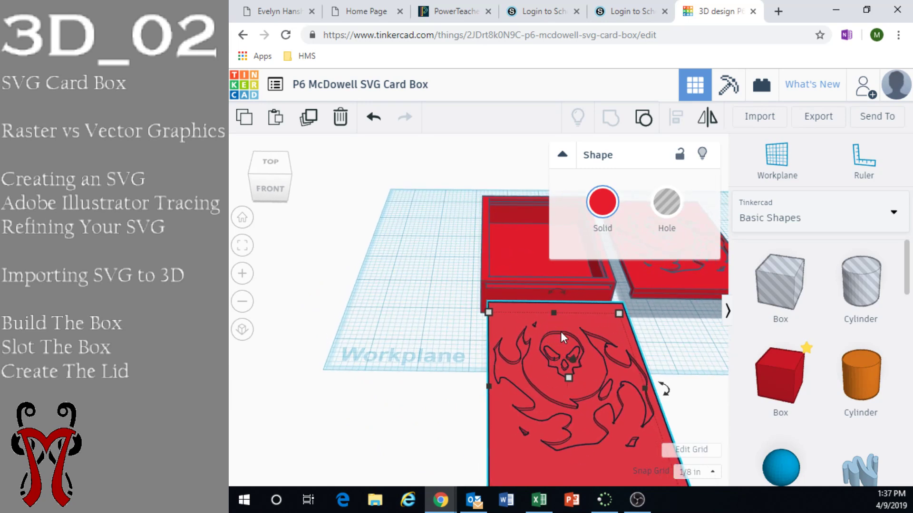
right_drag(587, 404, 423, 236)
Step: Select the open box and its removed lid in turn, inspect the lid's engraved skull design up close, and clear the selection
click(468, 245)
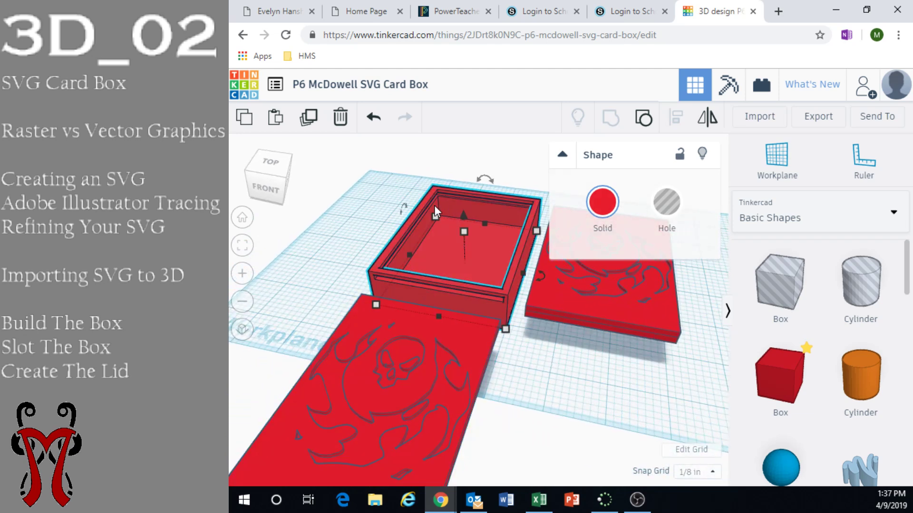
scroll(424, 389, up, 3)
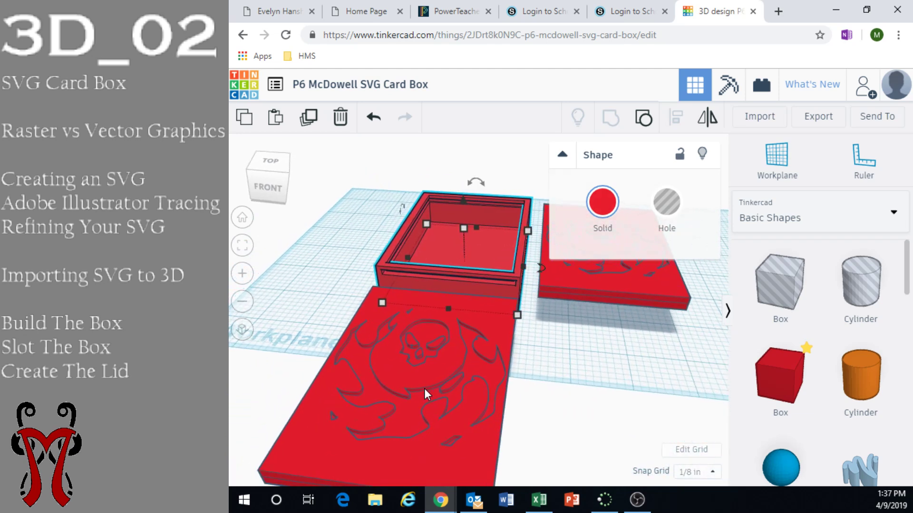
click(420, 376)
scroll(430, 385, up, 2)
scroll(433, 378, down, 4)
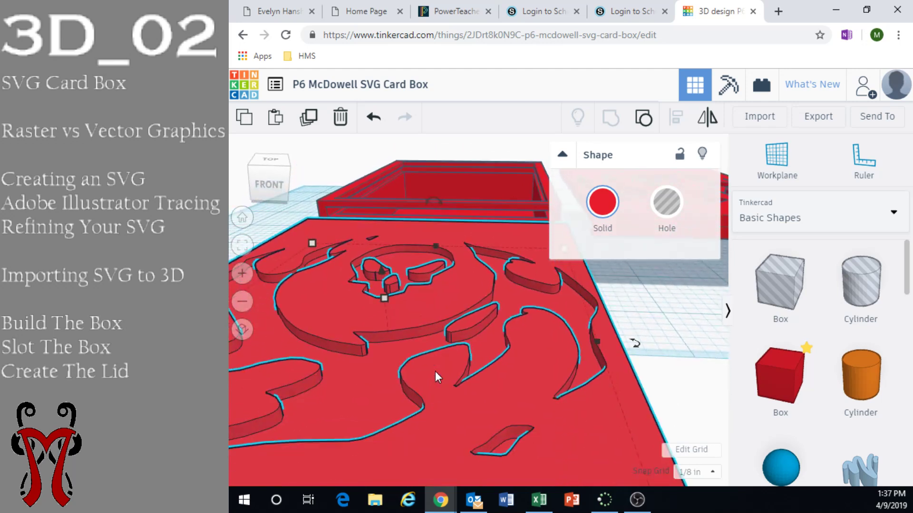
scroll(447, 366, down, 3)
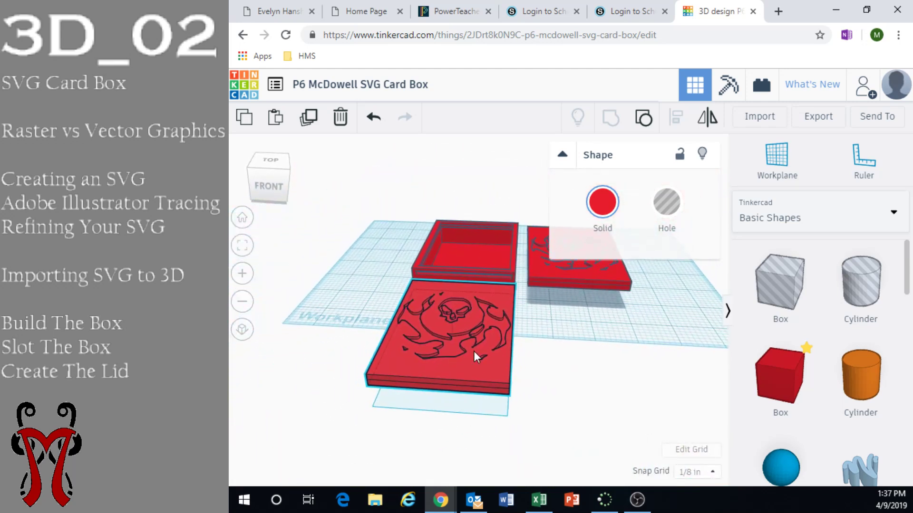
scroll(480, 332, up, 5)
scroll(470, 390, up, 3)
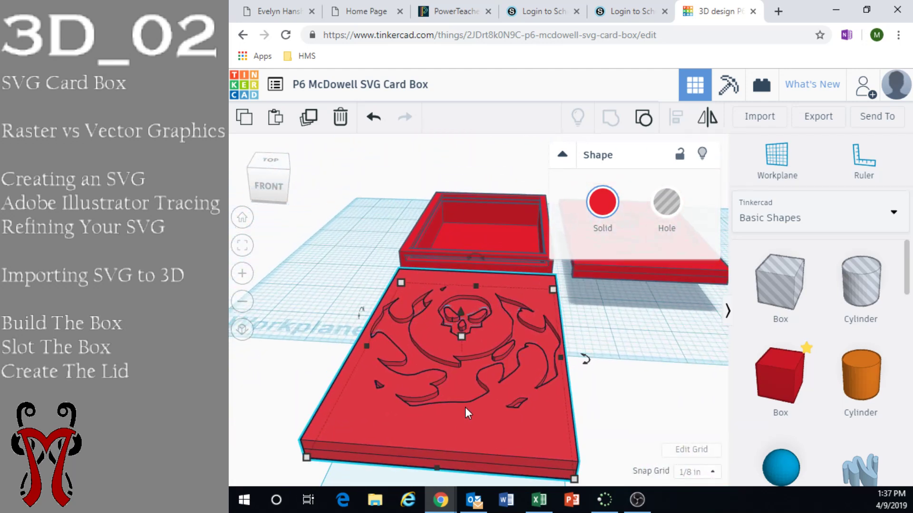
scroll(475, 367, down, 5)
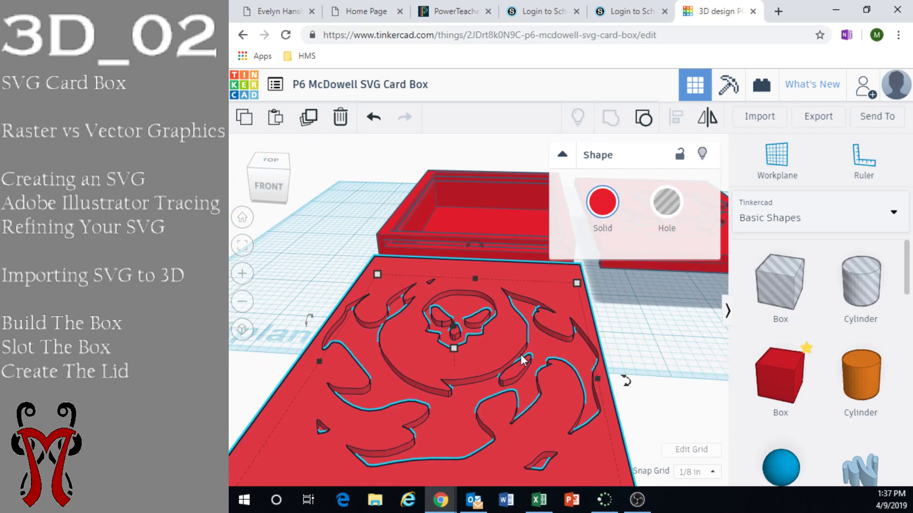
right_drag(533, 376, 511, 366)
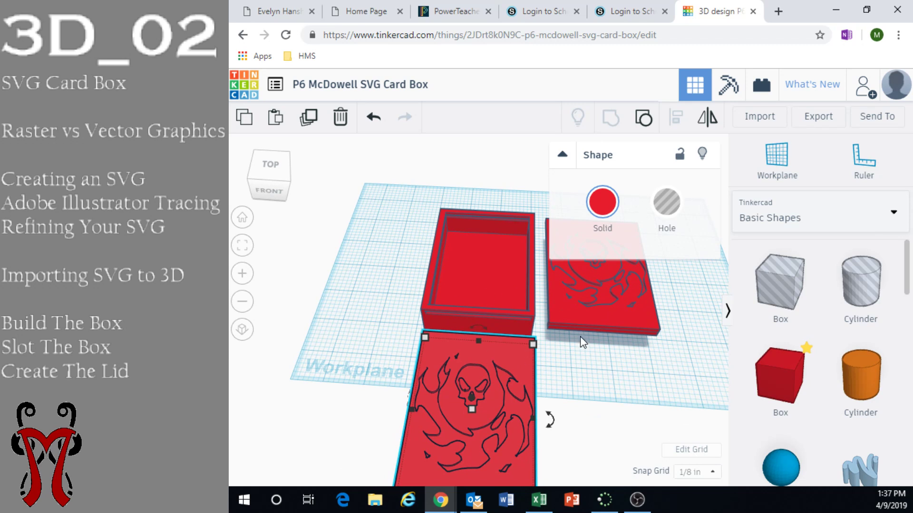
click(598, 367)
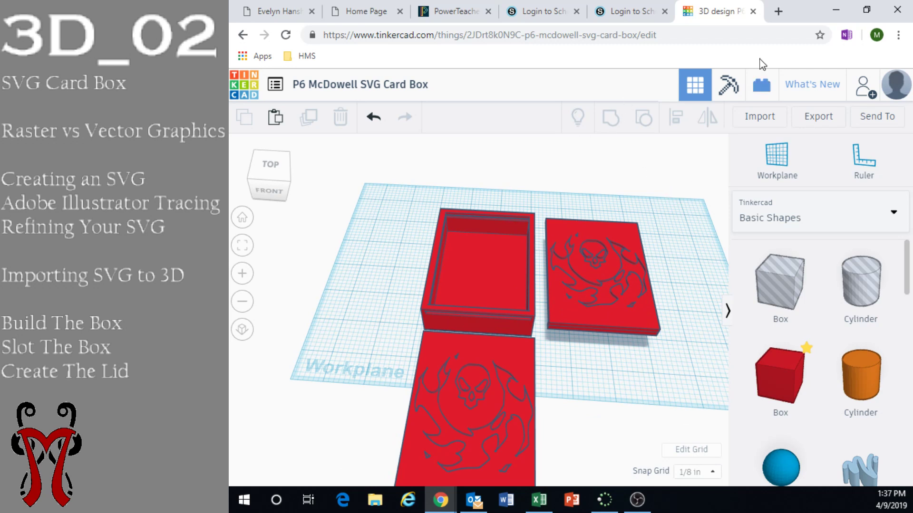
Step: Search the web in a new browser tab for "raster vs vector" and open the Vector Conversion article on Raster (Bitmap) vs Vector
click(778, 11)
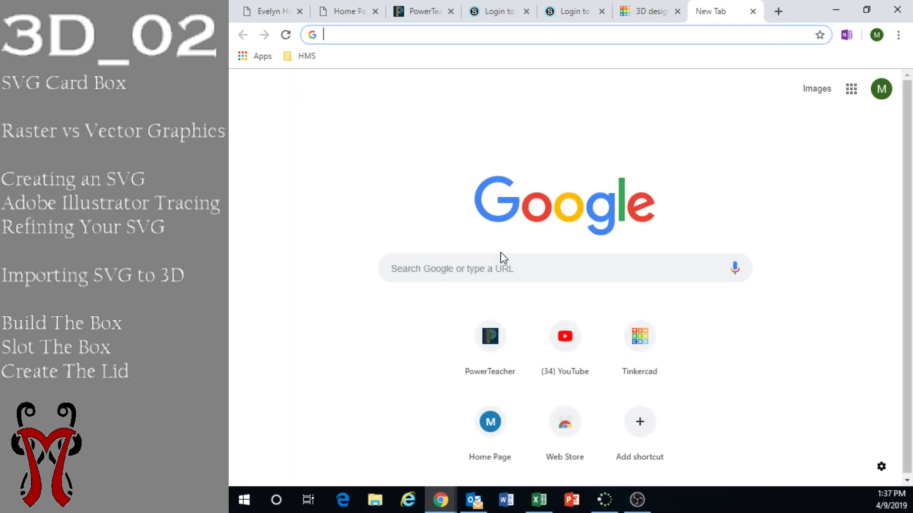
click(502, 268)
text(ras)
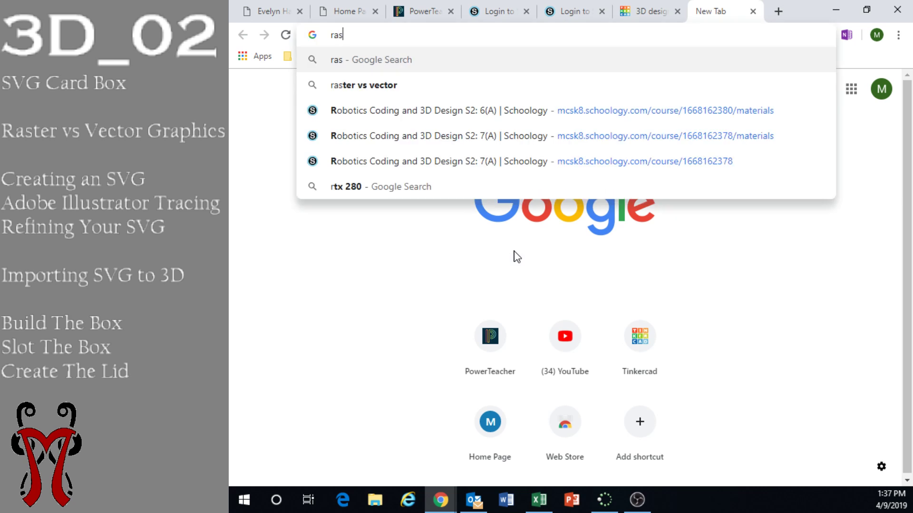
text(ter vs vector)
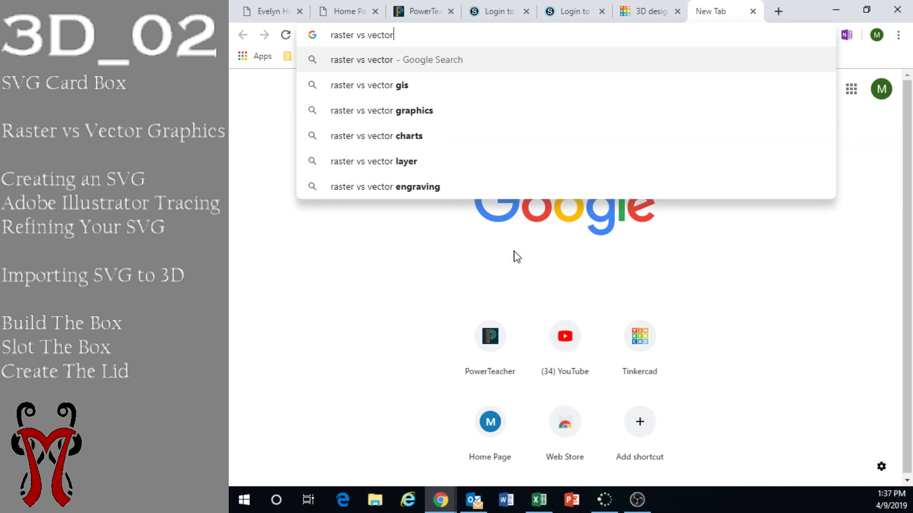
key(Return)
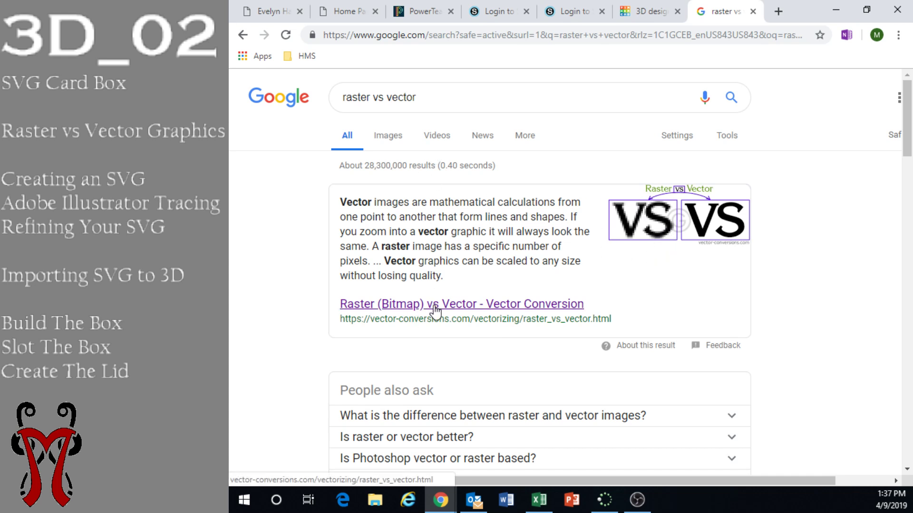
click(486, 319)
Step: Read the article's opening comparison of painting with pixels and drawing with vectors, through the side-by-side portrait example
scroll(614, 231, down, 2)
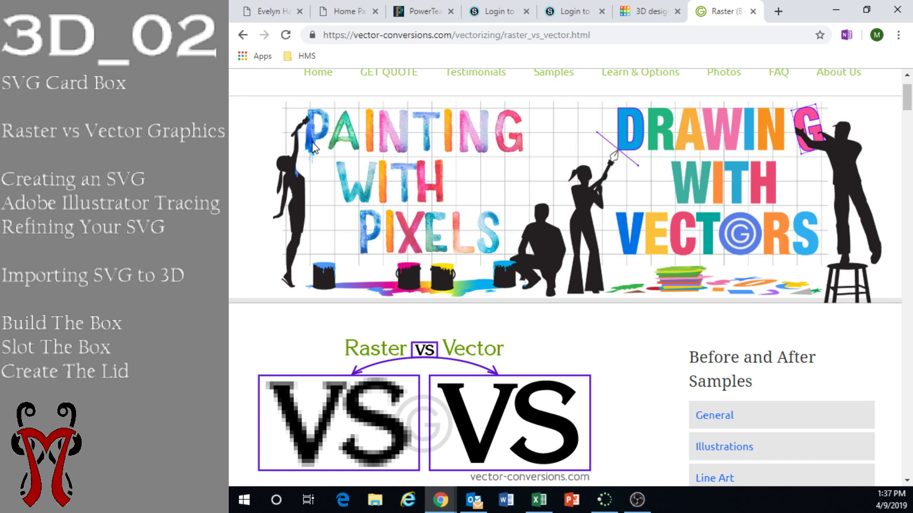
scroll(314, 150, up, 1)
scroll(314, 150, up, 3)
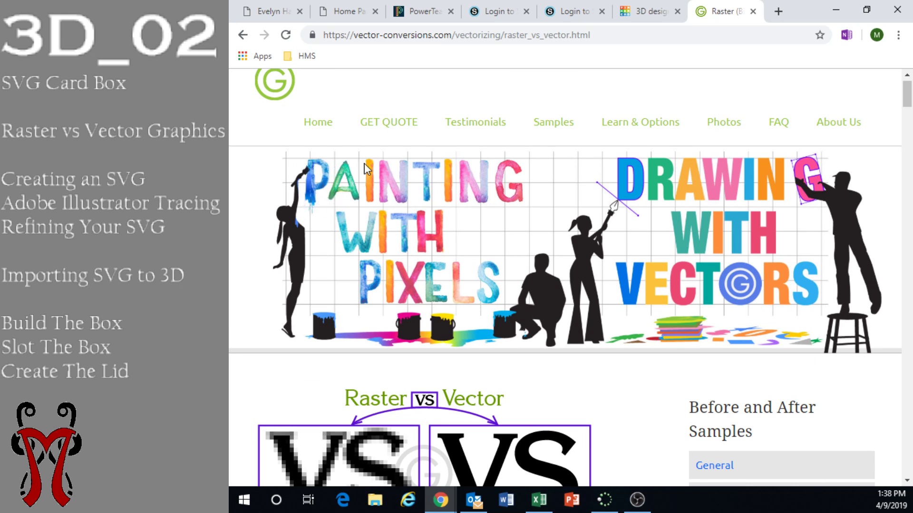
scroll(373, 235, down, 4)
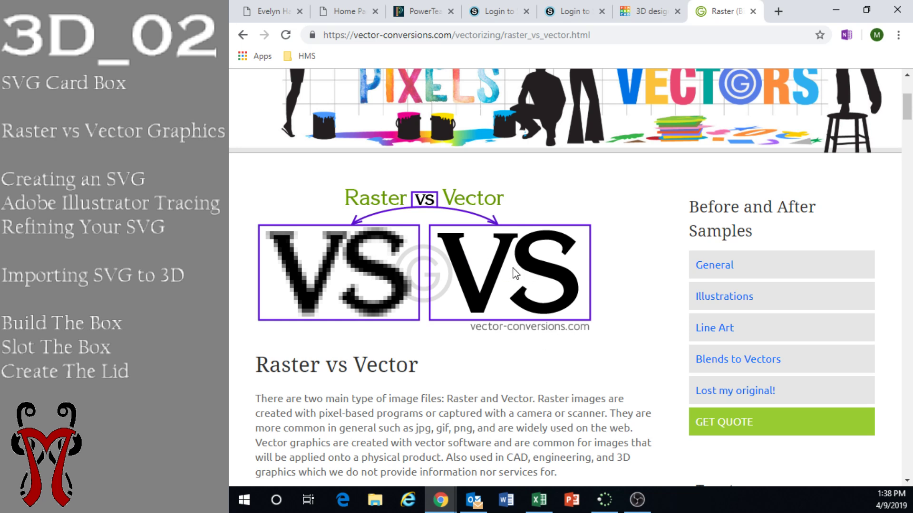
scroll(518, 267, down, 3)
scroll(518, 267, down, 7)
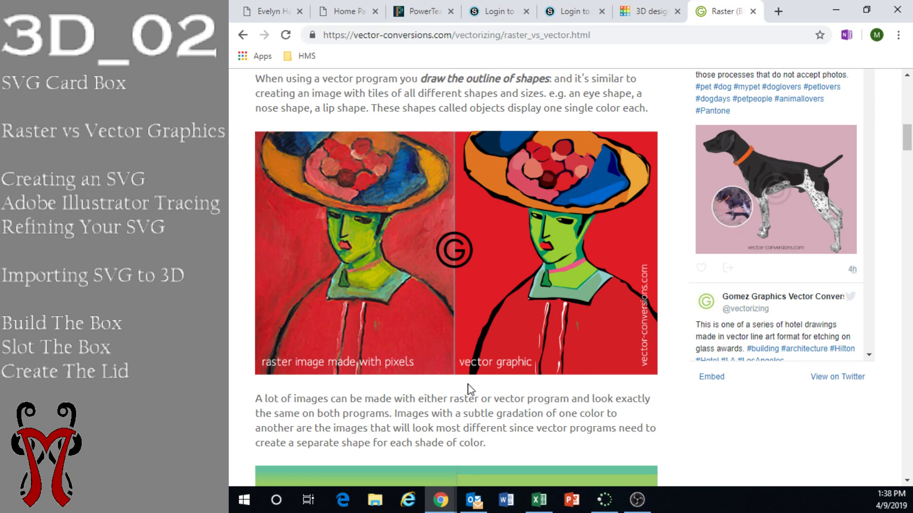
scroll(472, 379, down, 1)
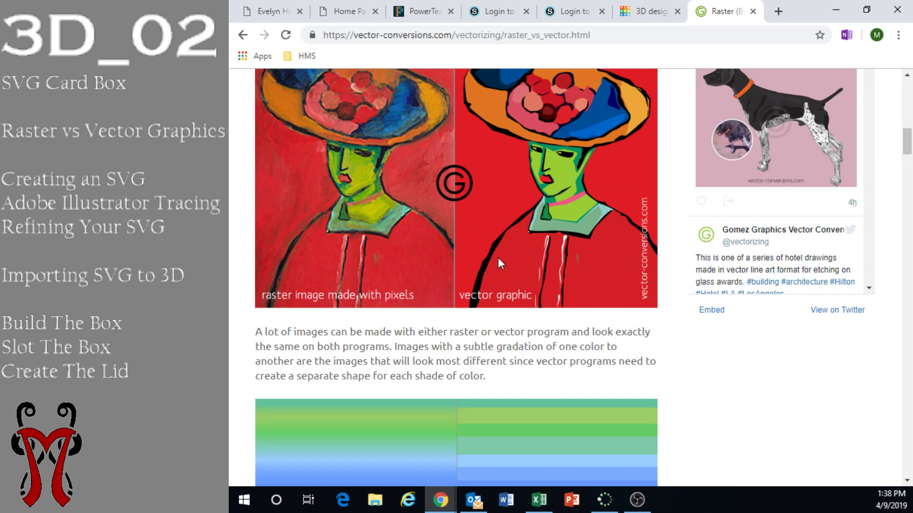
Step: Study the article's color gradient comparison and its Pixels vs Vectors section, continuing to the Vector Graphics heading
scroll(478, 274, down, 4)
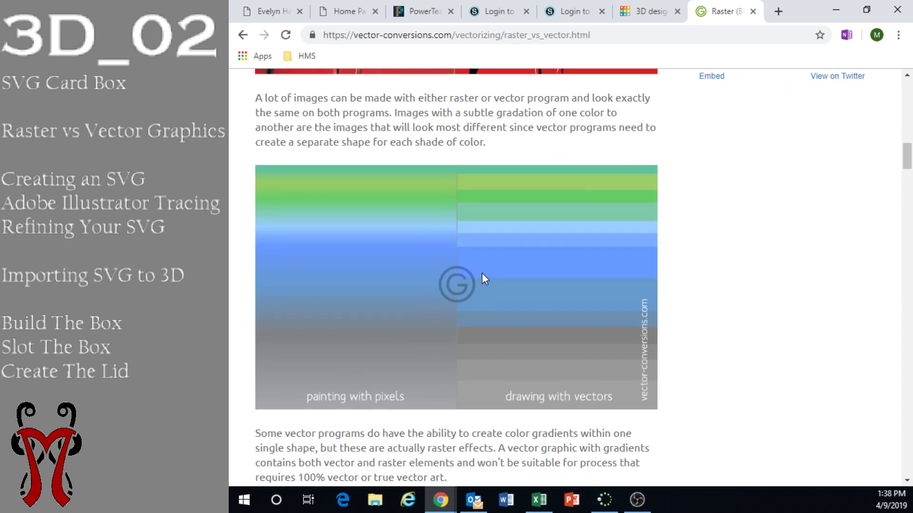
scroll(471, 276, down, 1)
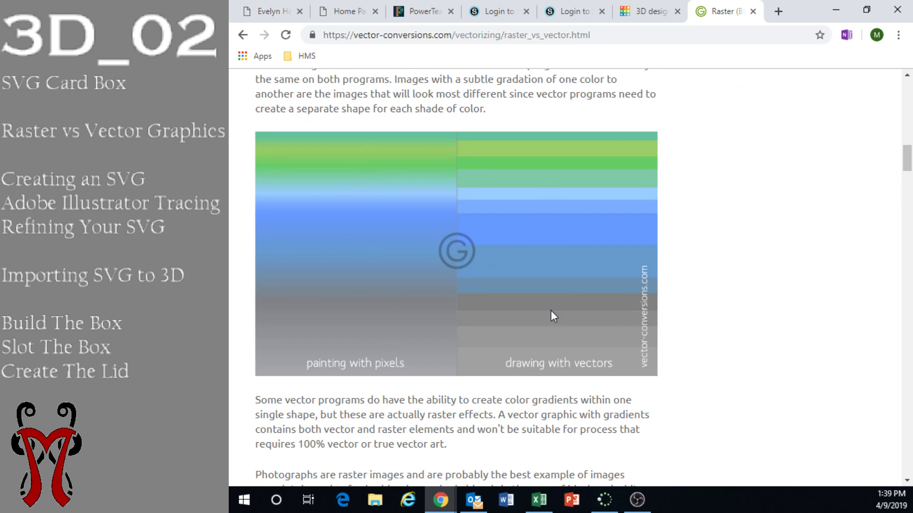
scroll(605, 345, down, 2)
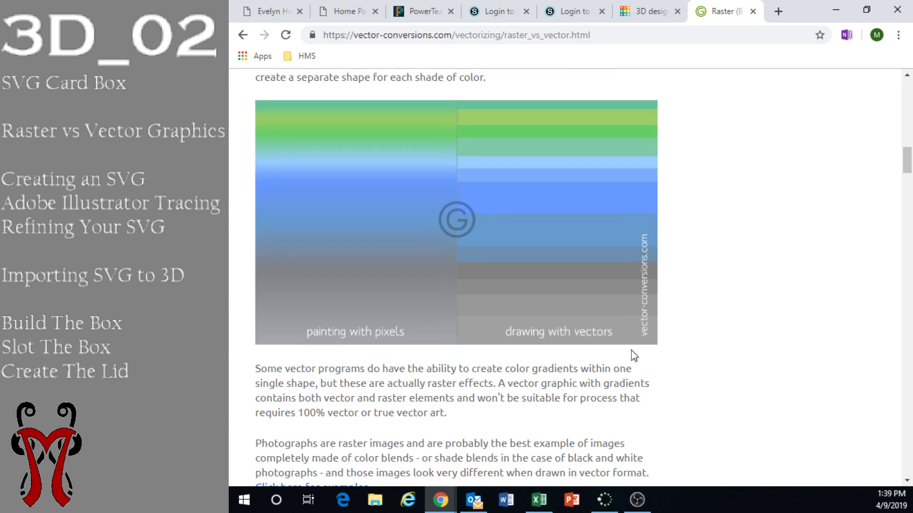
scroll(591, 178, down, 5)
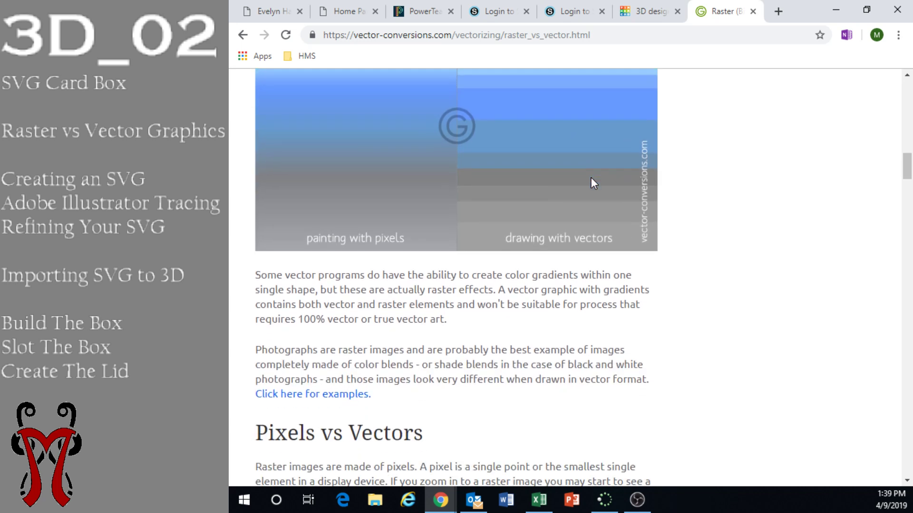
scroll(594, 179, down, 5)
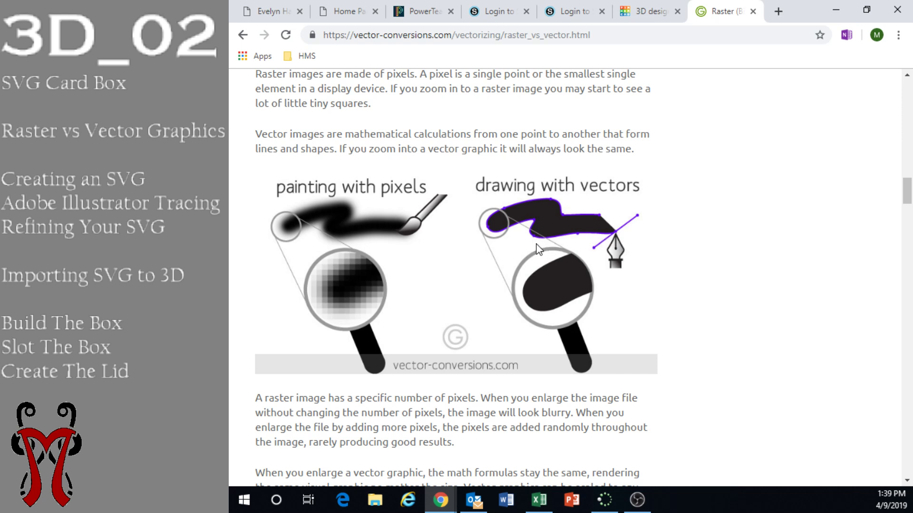
scroll(592, 247, down, 5)
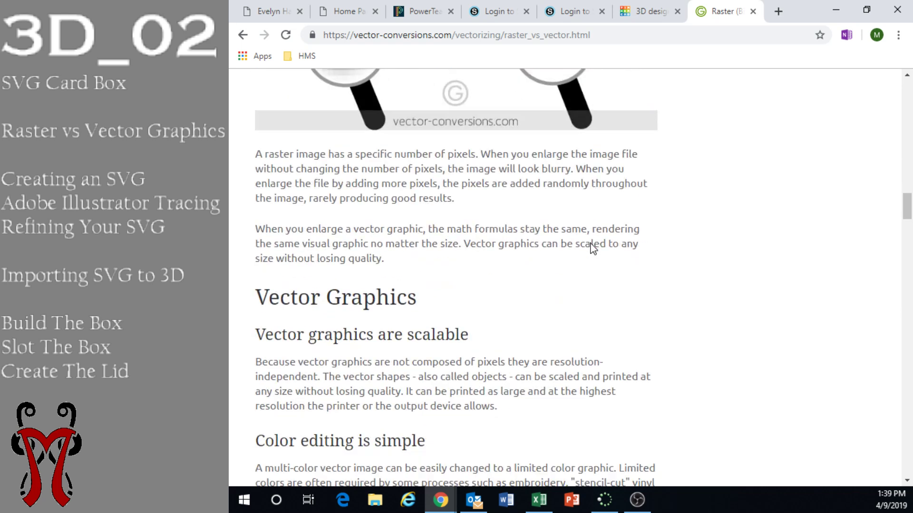
Step: Return to the Tinkercad card box design and inspect the open box and both lids up close
click(640, 8)
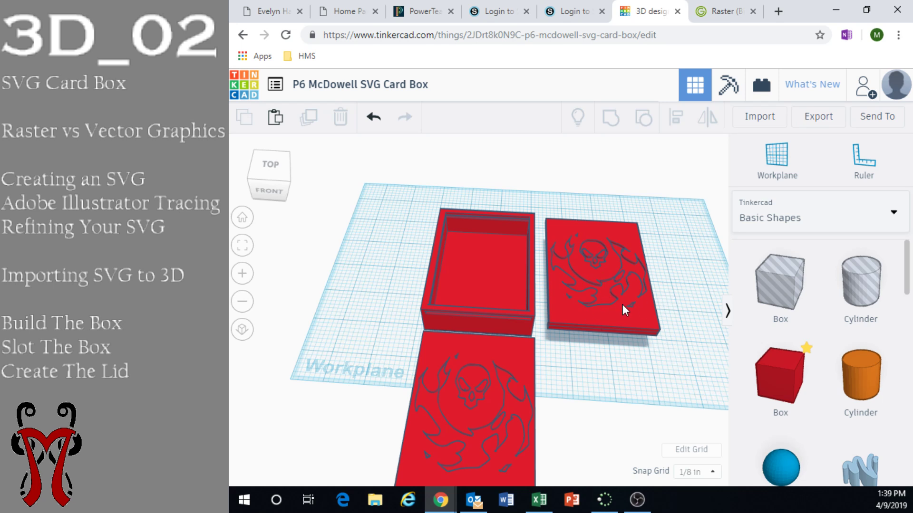
right_drag(622, 304, 575, 308)
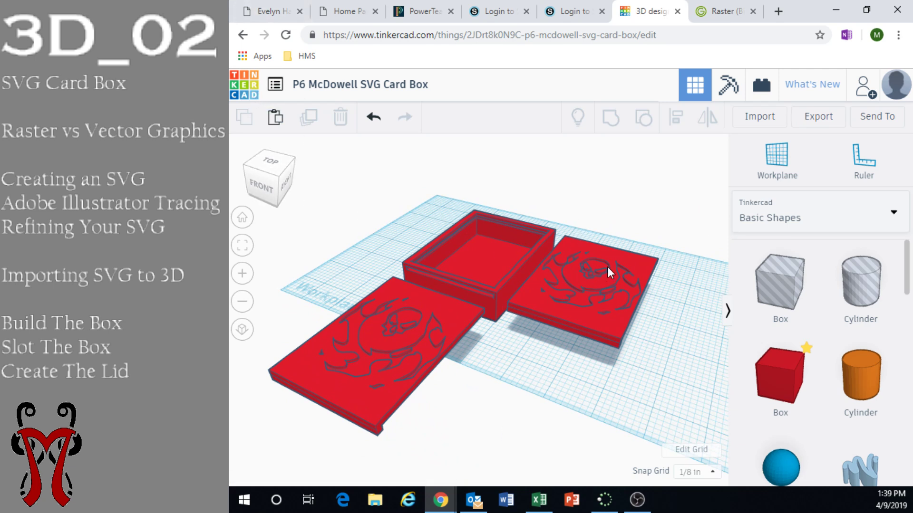
right_drag(608, 266, 586, 297)
scroll(586, 298, up, 3)
scroll(600, 298, down, 2)
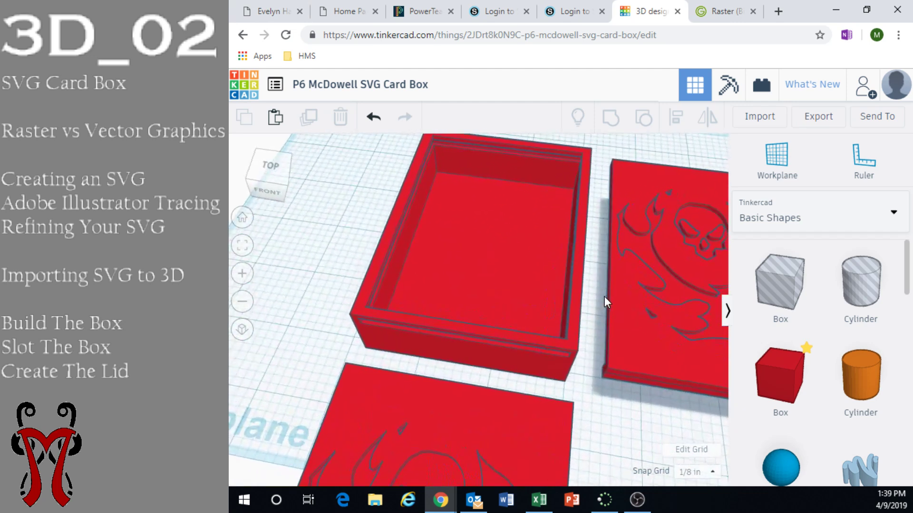
Step: Go to google.com in the Vector Conversion article's tab and open Google Images
click(721, 10)
click(394, 34)
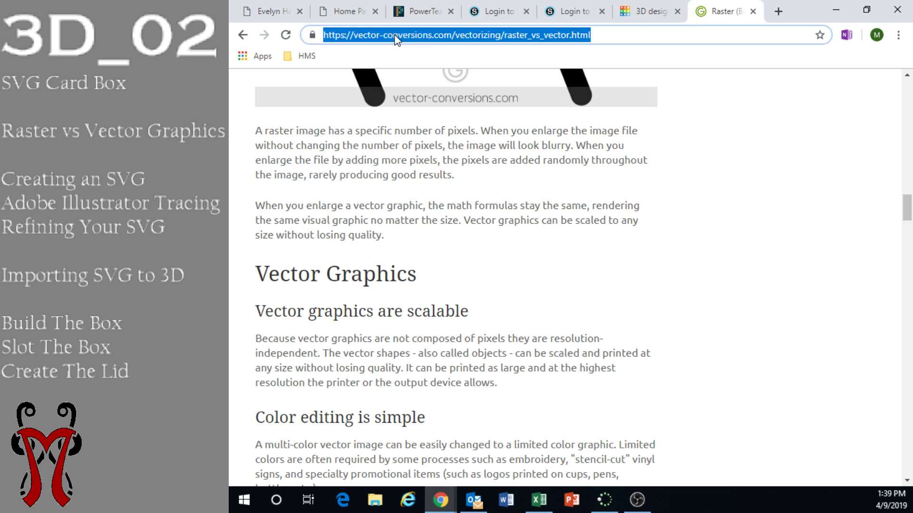
text(google.com)
key(Return)
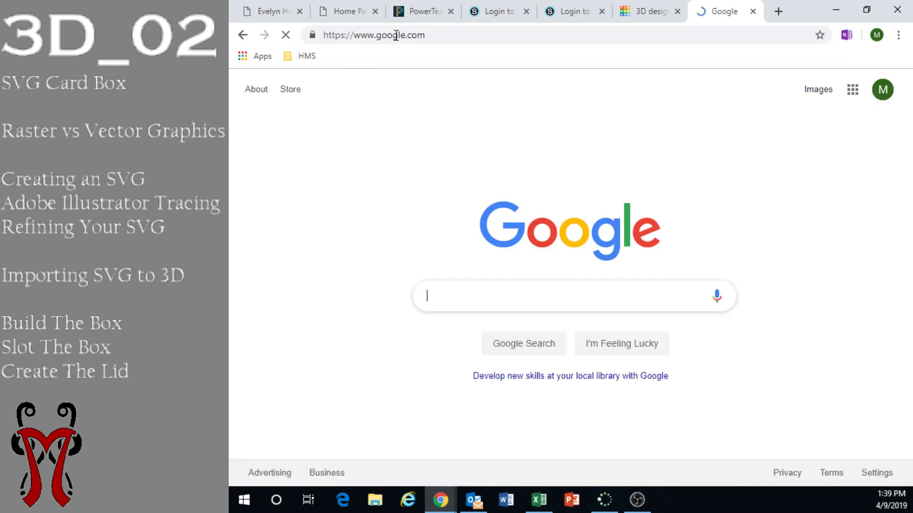
click(817, 90)
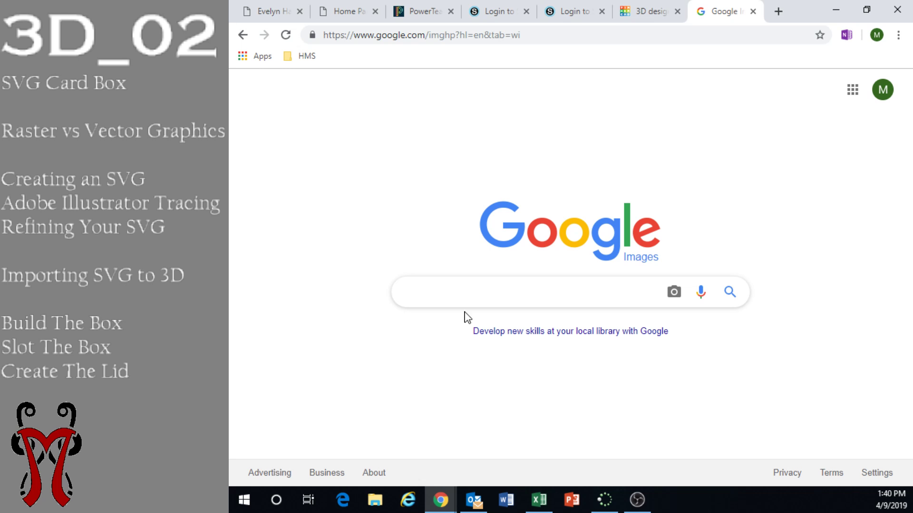
Step: Return to the Tinkercad card box design and view the open box and both lids from above
click(654, 16)
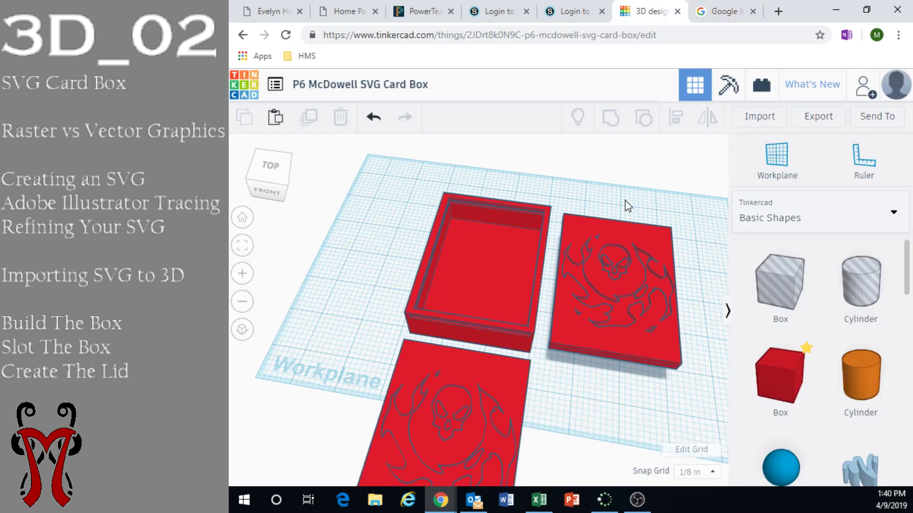
right_drag(638, 206, 642, 213)
scroll(643, 212, down, 5)
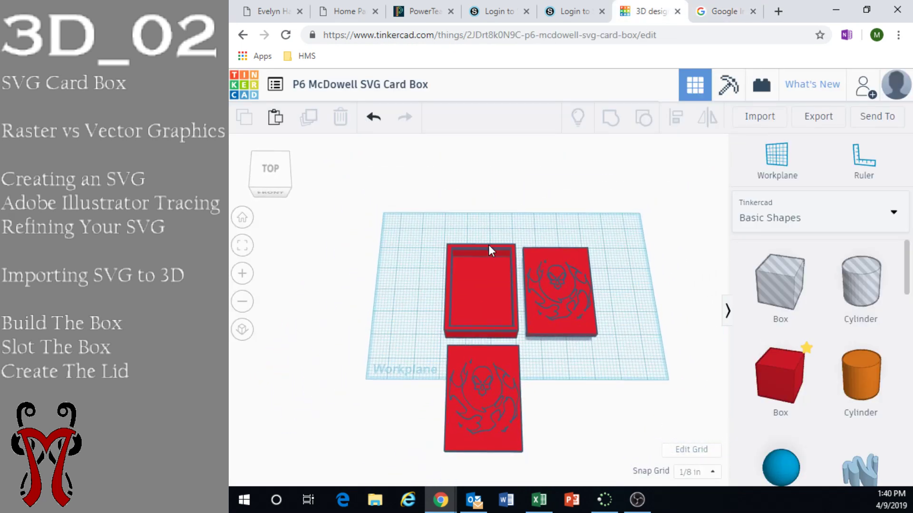
right_drag(480, 252, 500, 200)
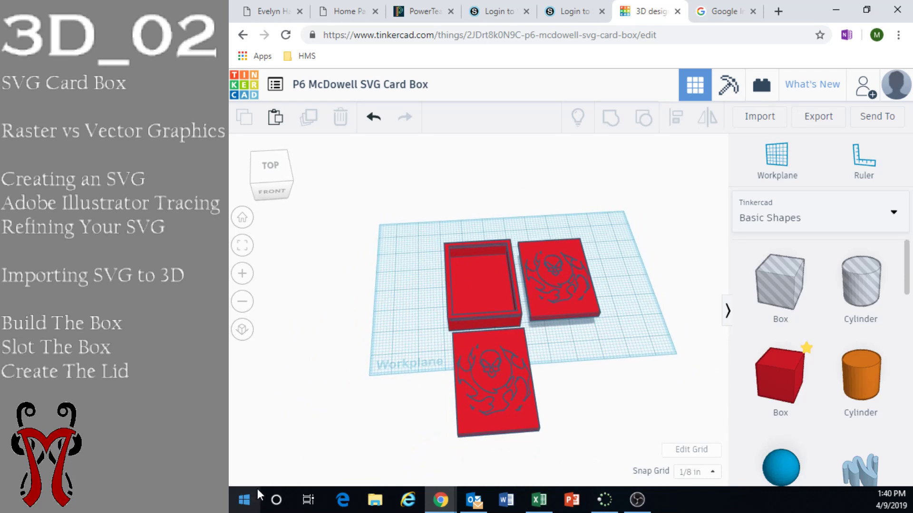
Step: Launch Adobe Illustrator CC 2018 and switch to its start screen
click(251, 504)
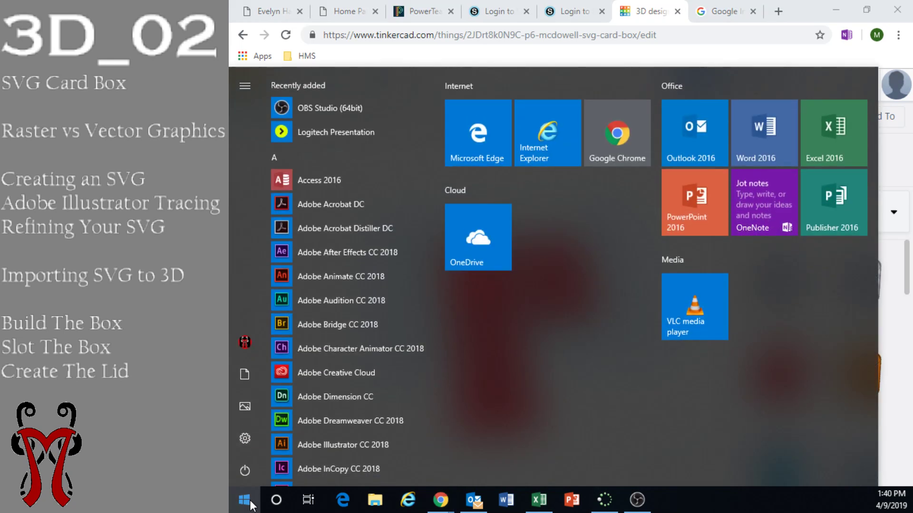
text(il)
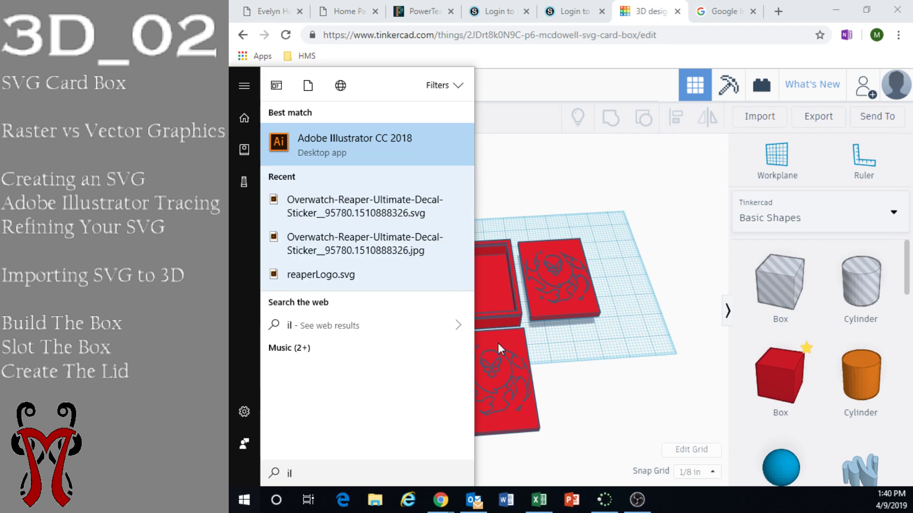
click(389, 143)
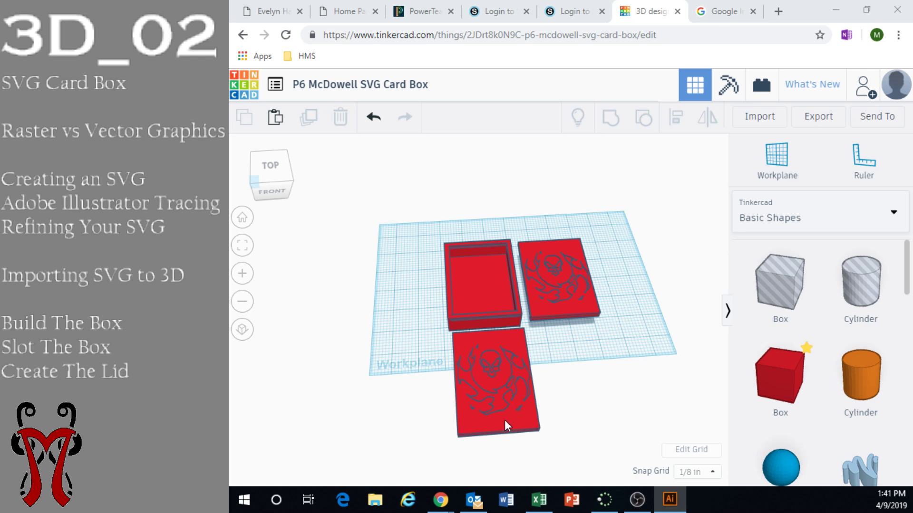
scroll(525, 381, up, 3)
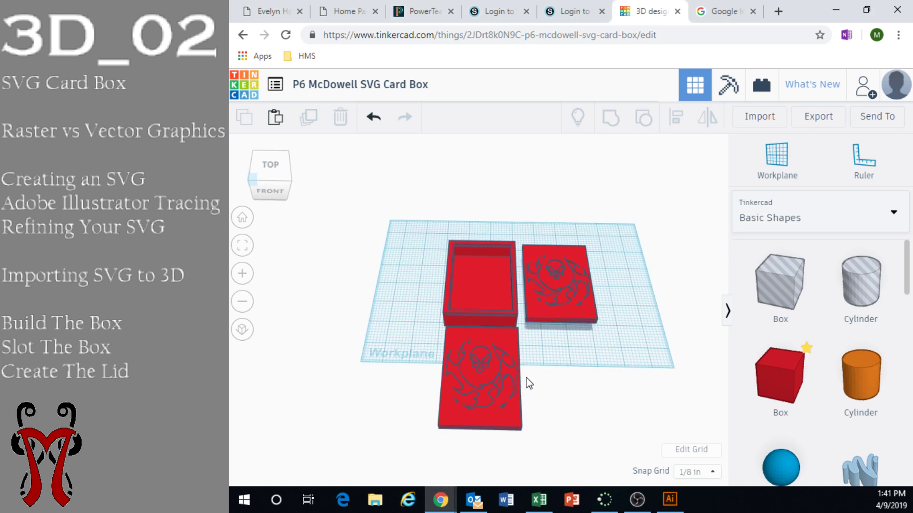
scroll(530, 378, up, 2)
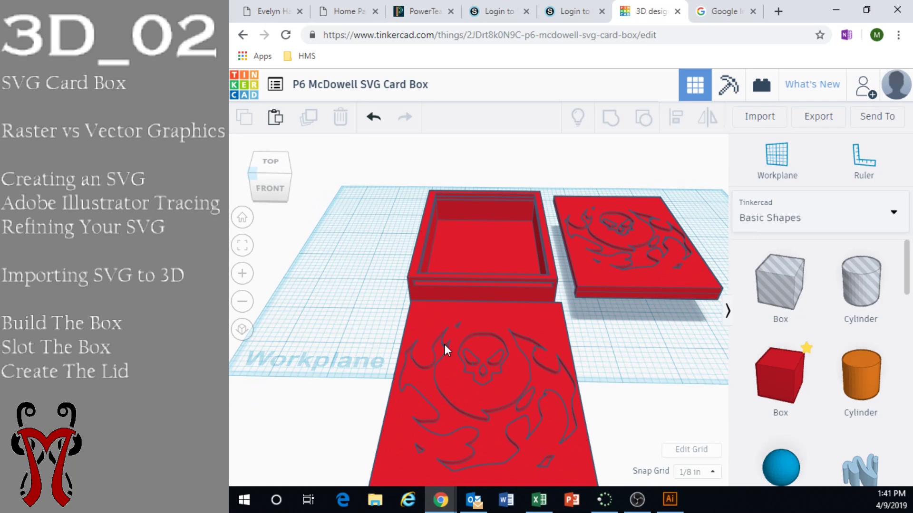
key(alt+Tab)
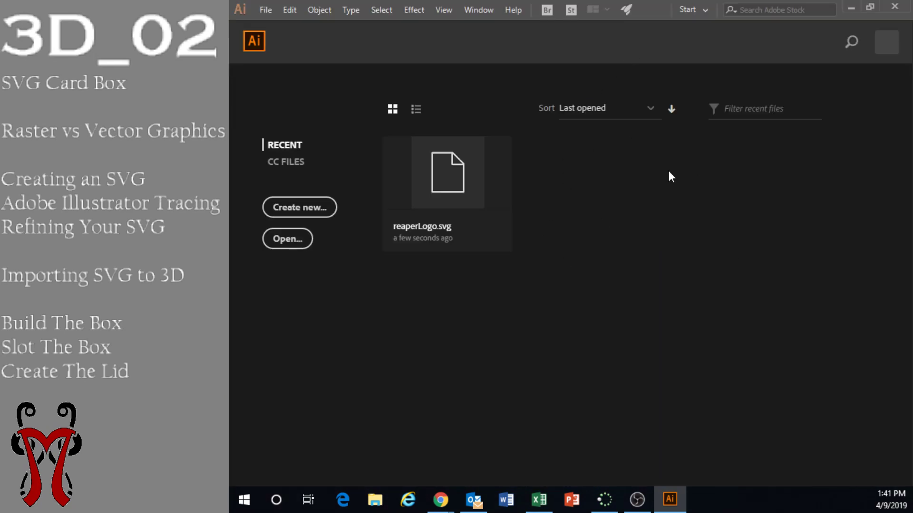
Step: Start opening an existing file and look through the Downloads folder for a logo image
click(265, 9)
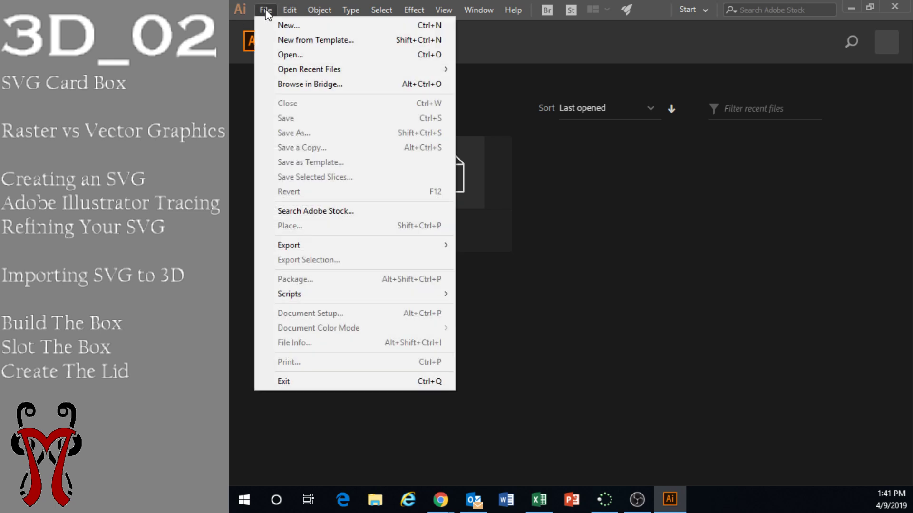
click(287, 56)
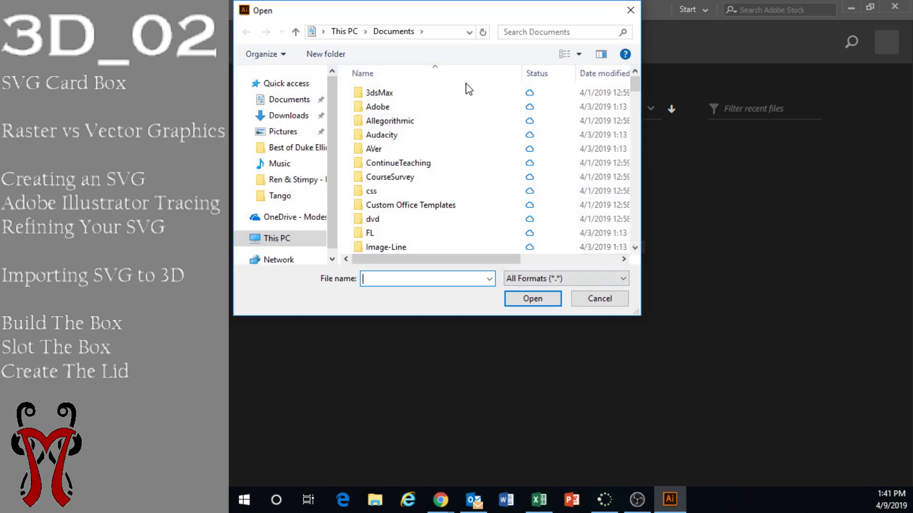
scroll(299, 213, down, 1)
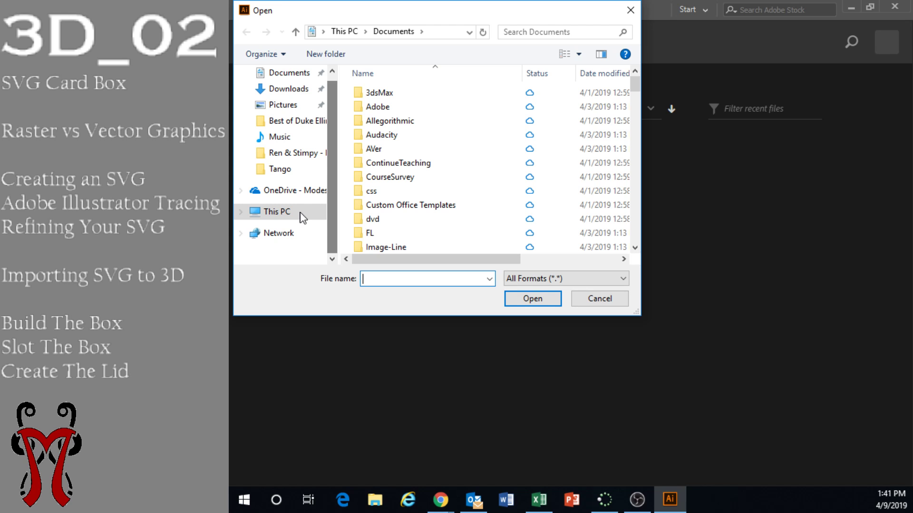
click(241, 211)
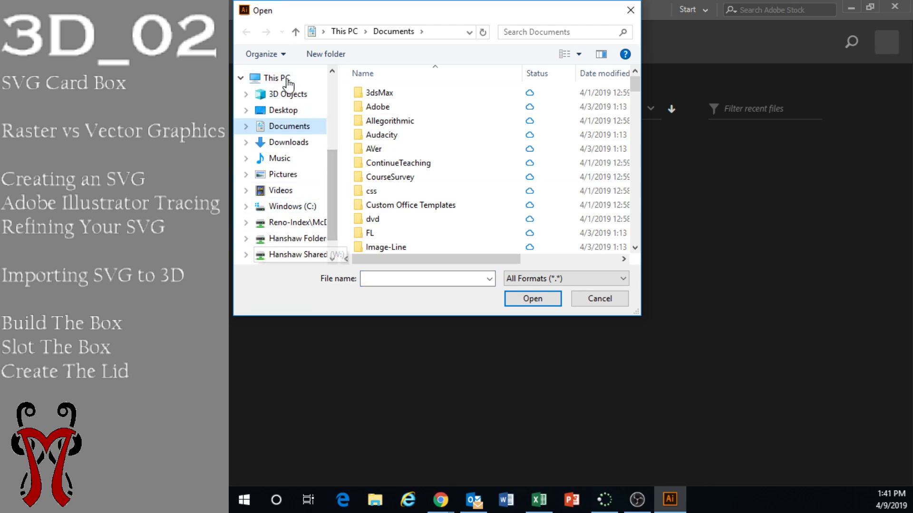
click(286, 144)
scroll(386, 133, down, 2)
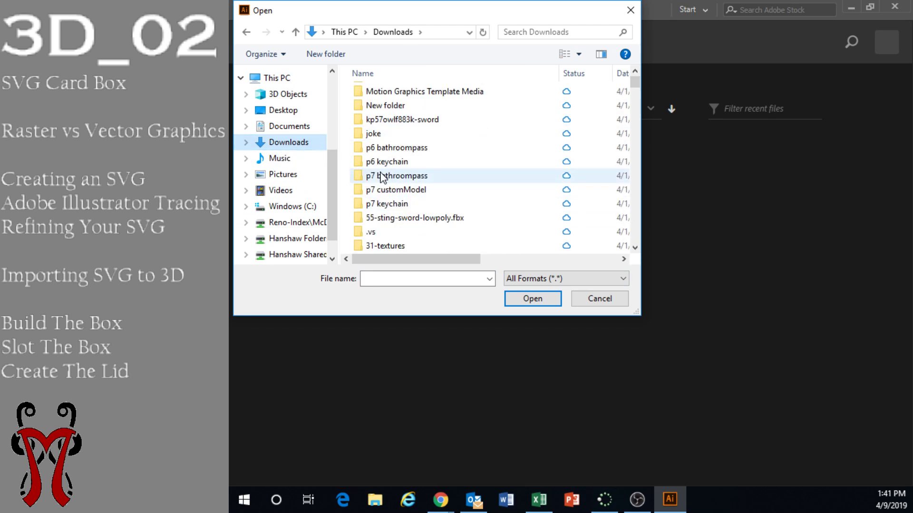
scroll(389, 191, down, 1)
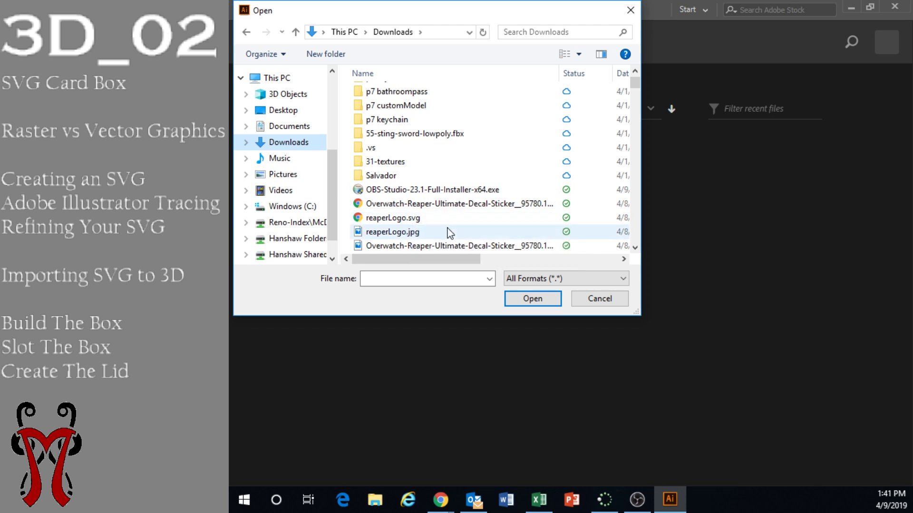
scroll(406, 227, down, 1)
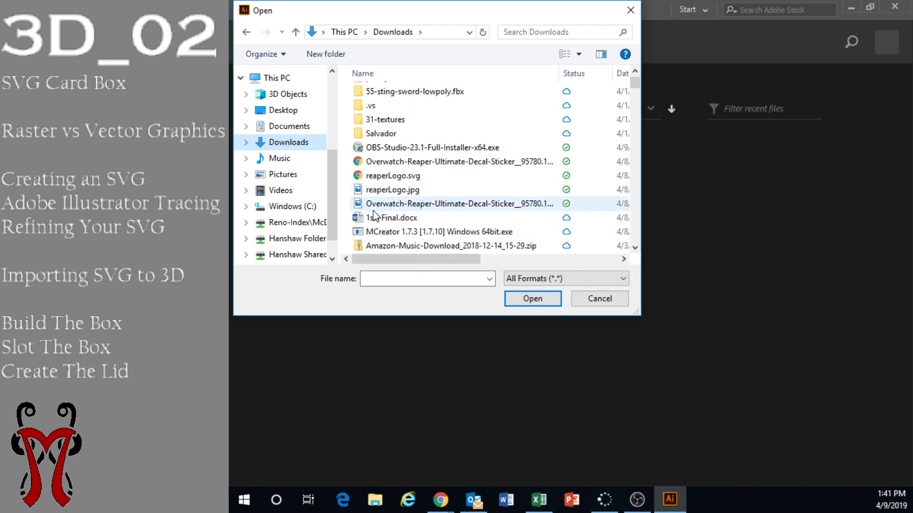
Step: Open mickyamologosanstextSmall300px.png from the Images folder on the P: network drive
click(314, 223)
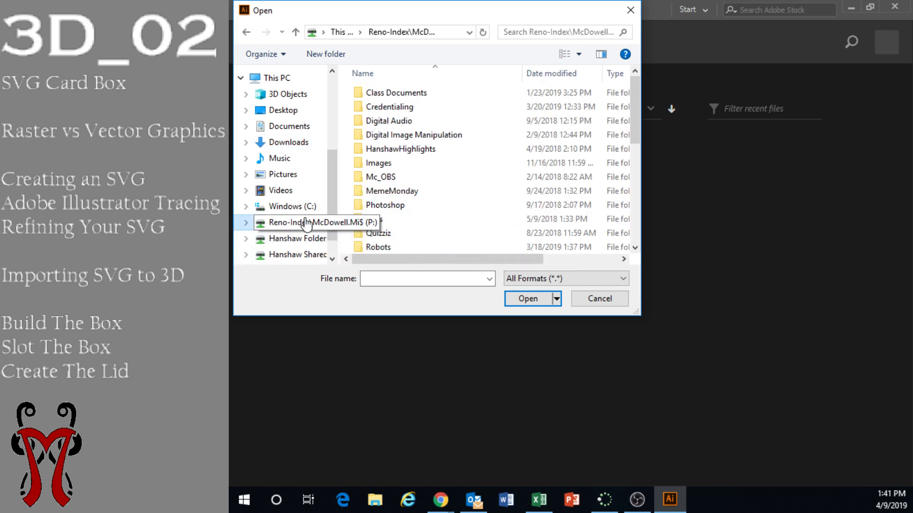
double_click(392, 163)
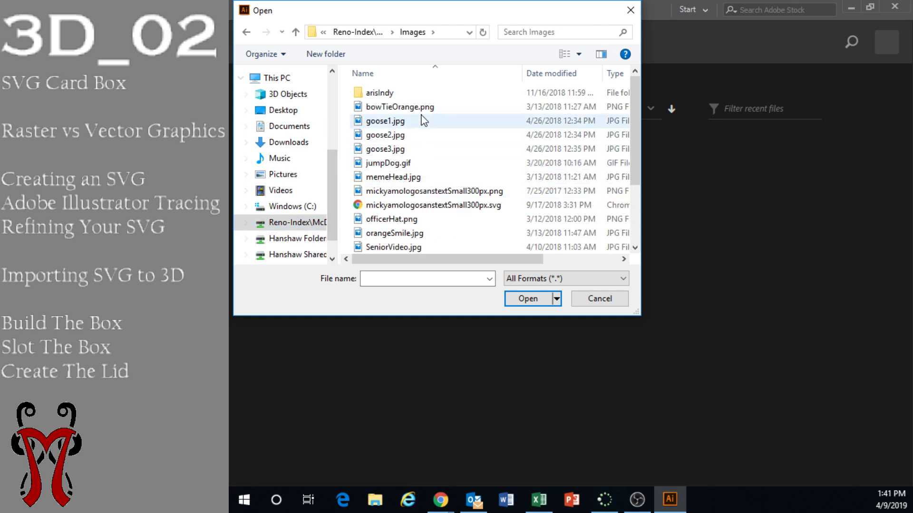
double_click(429, 192)
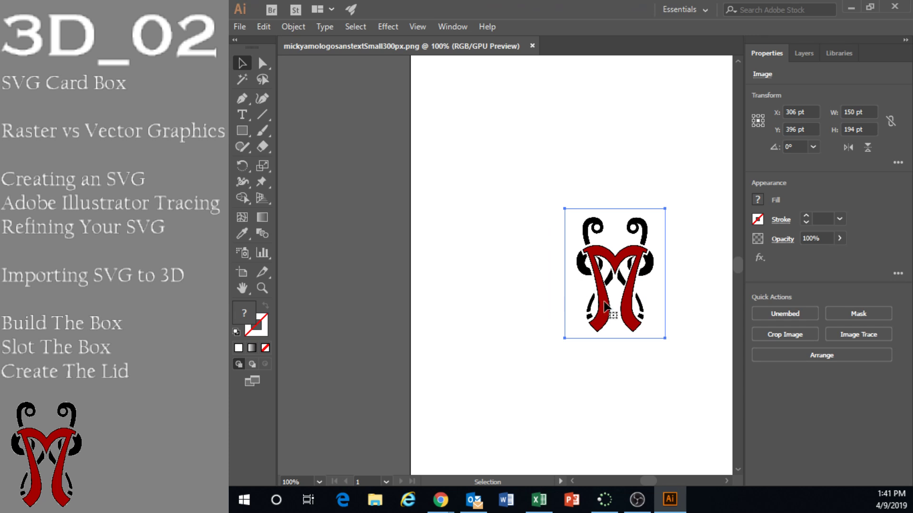
right_click(694, 291)
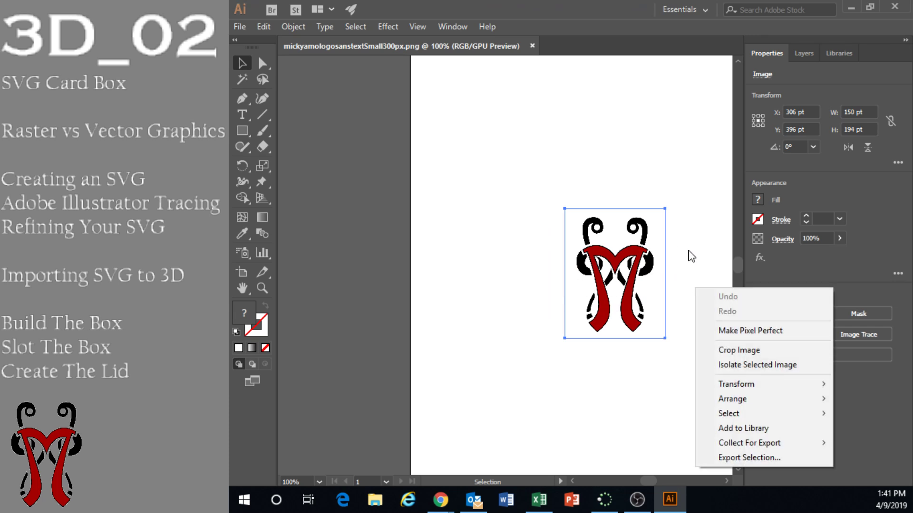
mouse_move(689, 251)
mouse_down()
mouse_move(666, 245)
mouse_move(688, 236)
mouse_move(680, 235)
mouse_up()
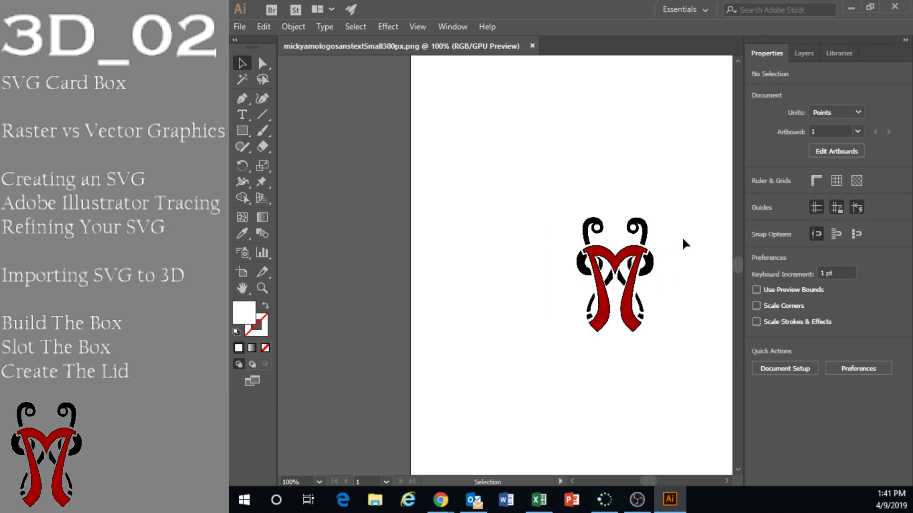
click(595, 291)
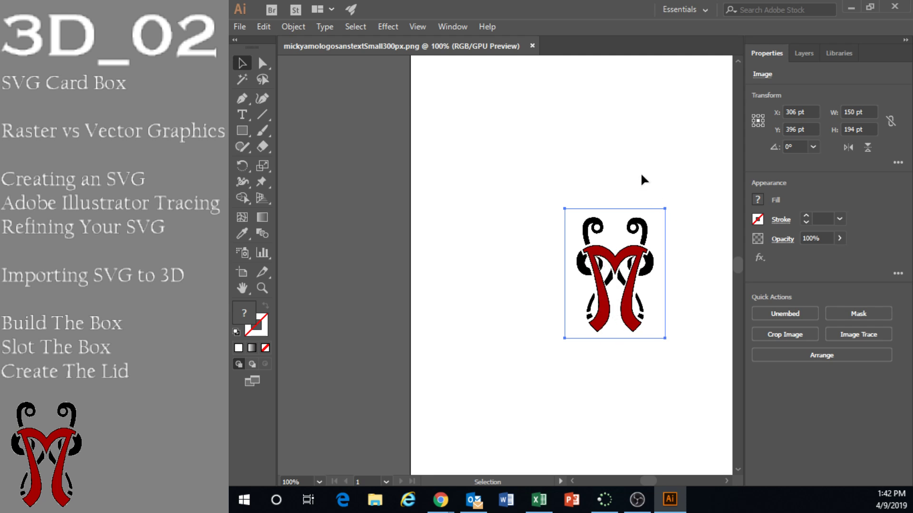
click(672, 156)
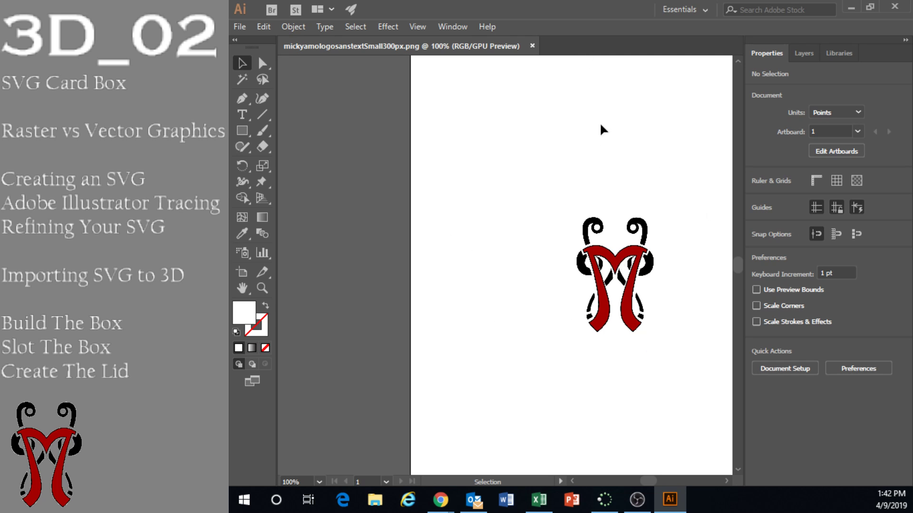
Step: Apply Image Trace to the red and black logo using the Black and White Logo preset
click(630, 278)
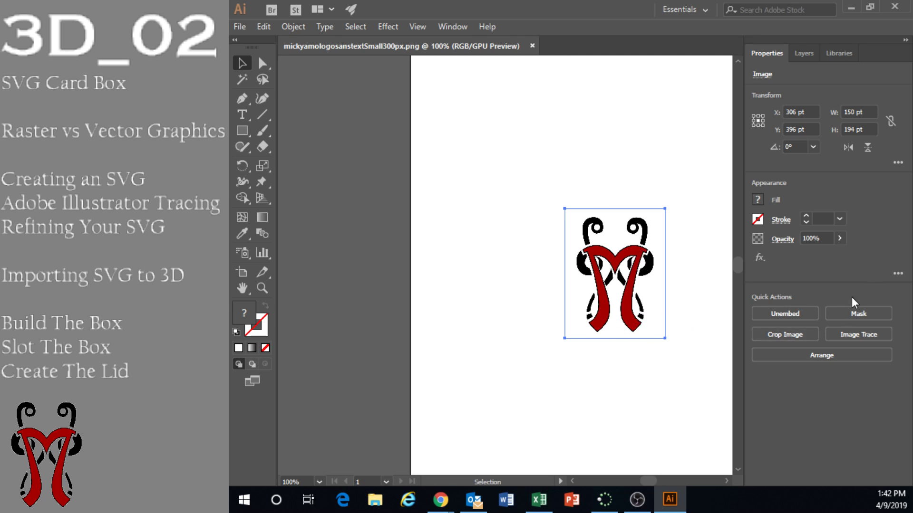
click(858, 335)
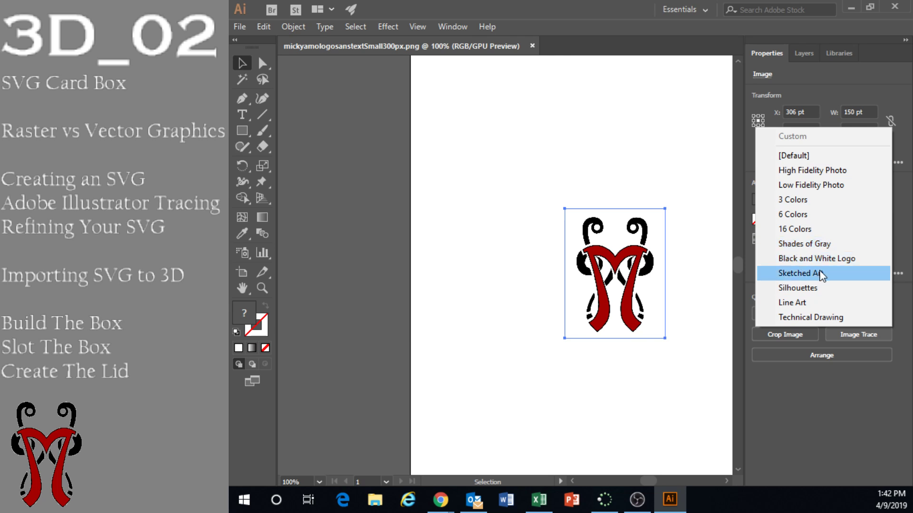
click(816, 259)
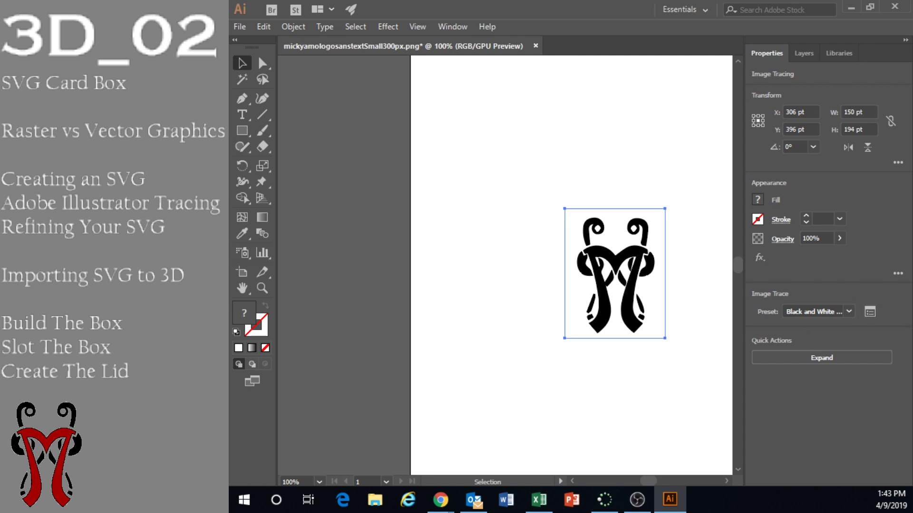
Step: Try Image Trace thresholds of 226, 24 and 71 on the logo, settle on 56, and move the trace settings lower
click(870, 311)
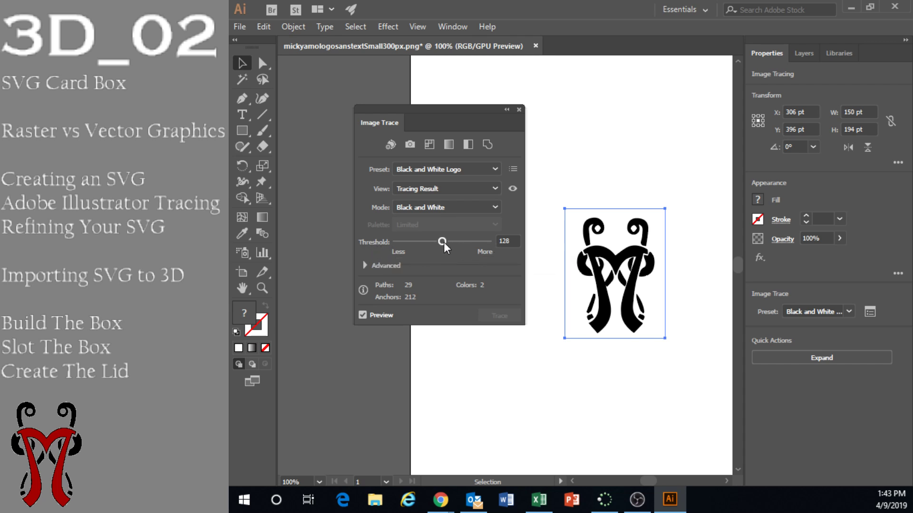
mouse_move(442, 242)
mouse_down()
mouse_move(466, 243)
mouse_move(396, 243)
mouse_move(491, 251)
mouse_move(405, 243)
mouse_move(456, 249)
mouse_move(498, 240)
mouse_move(478, 244)
mouse_up()
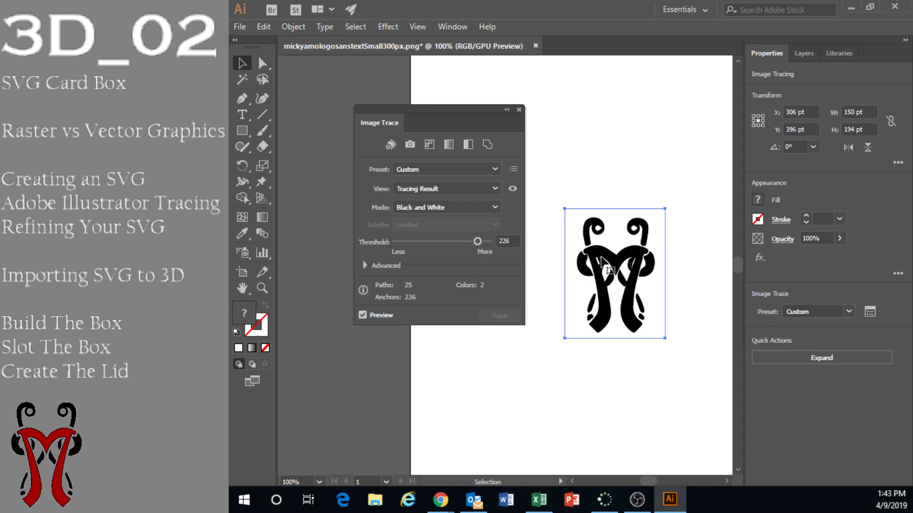
drag(477, 241, 408, 242)
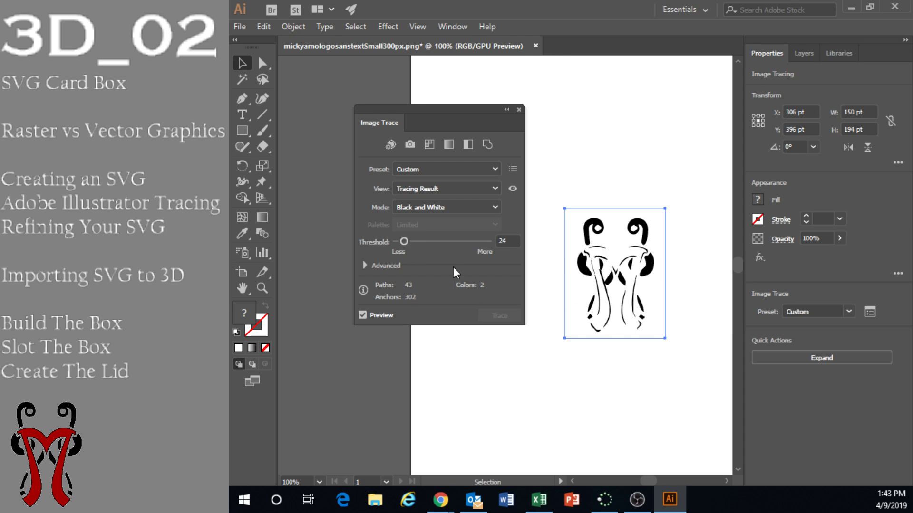
drag(407, 245, 423, 244)
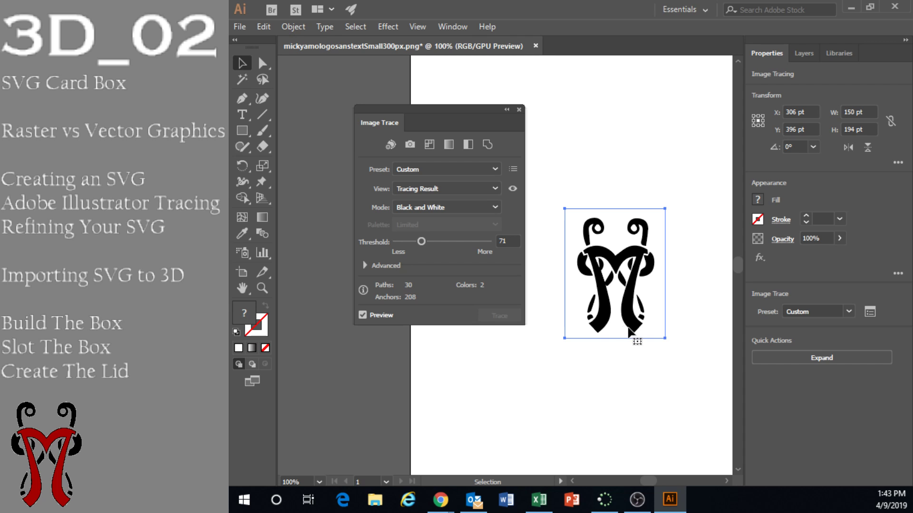
drag(423, 243, 419, 244)
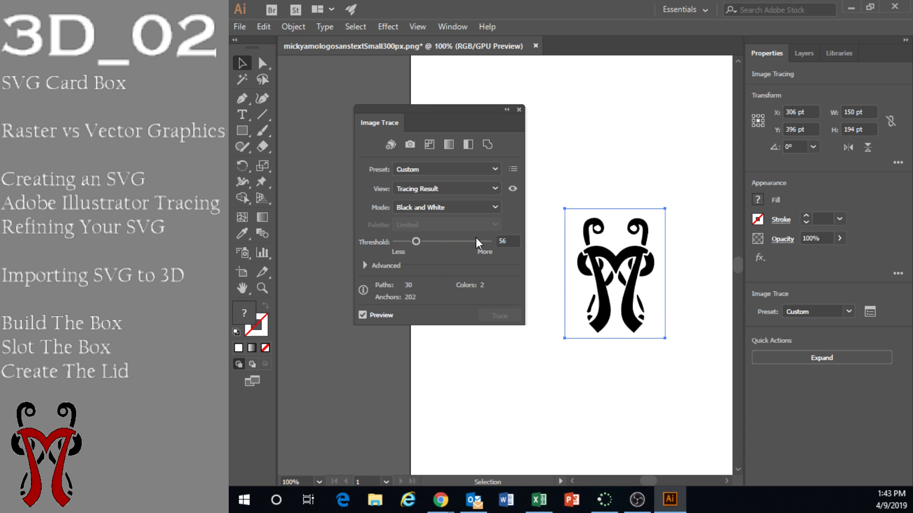
drag(461, 107, 464, 227)
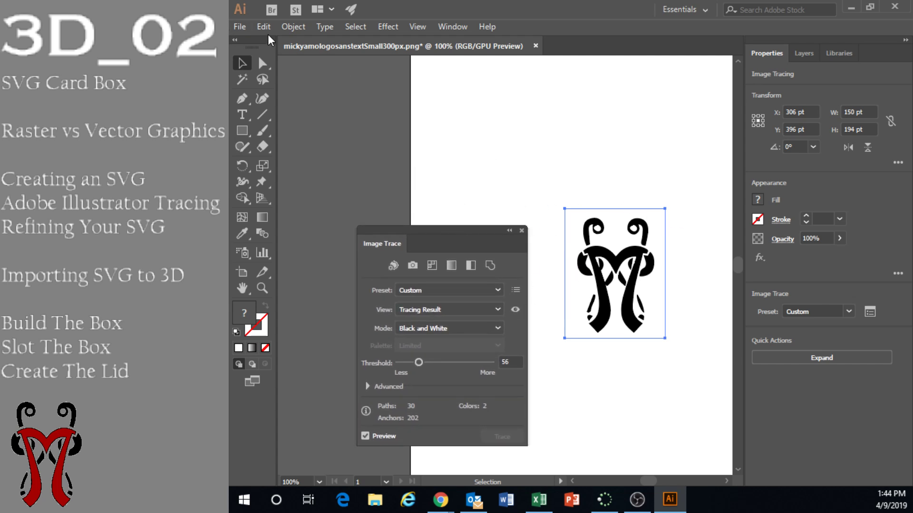
Step: Save the traced logo as McLogo.svg in the Pictures folder, using the SVG format with the SVG 1.1 profile and embedded images
click(240, 27)
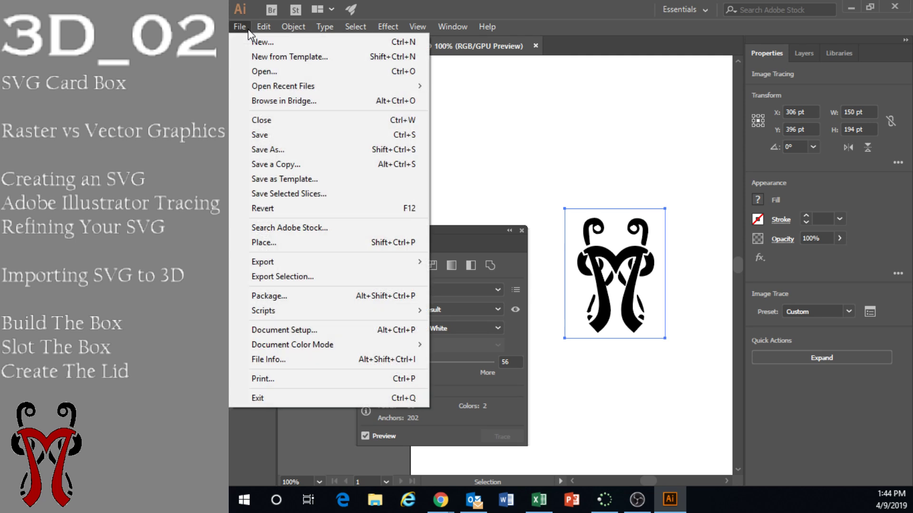
click(274, 150)
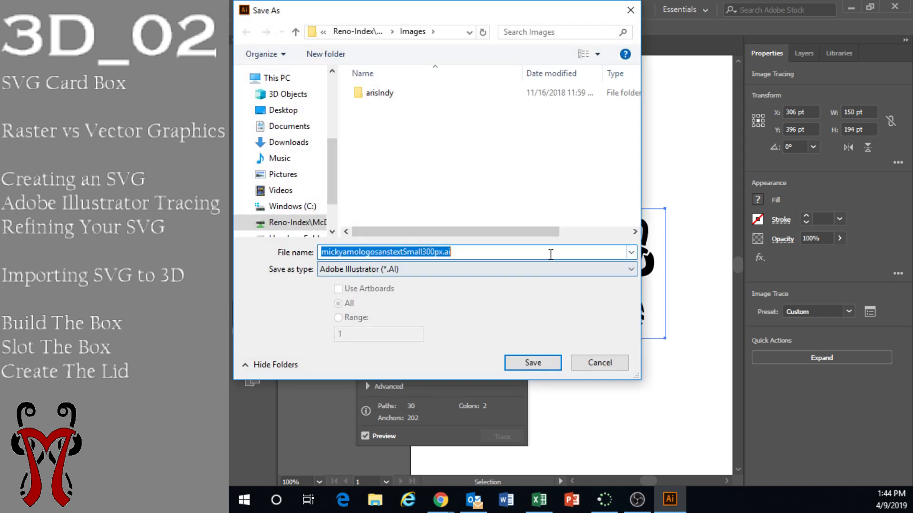
click(282, 175)
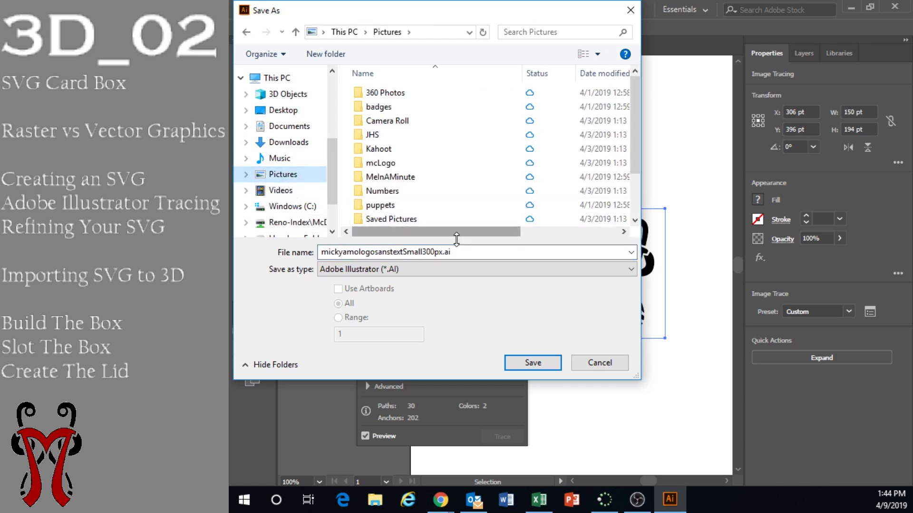
click(331, 270)
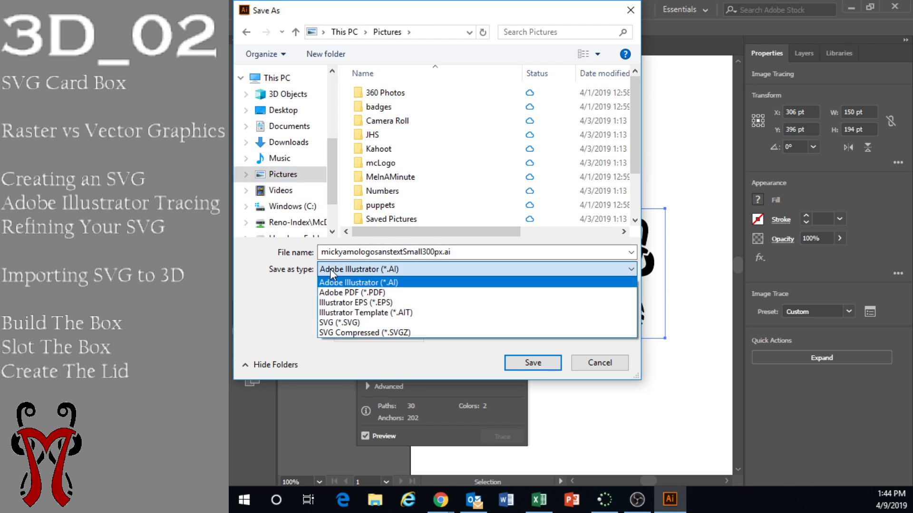
click(339, 323)
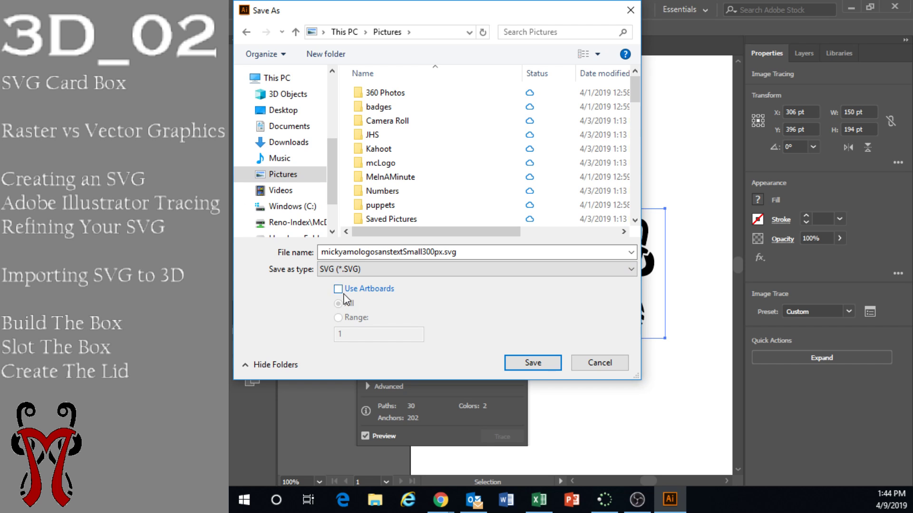
click(404, 251)
double_click(404, 252)
click(416, 251)
drag(443, 252, 275, 257)
text(McLogo)
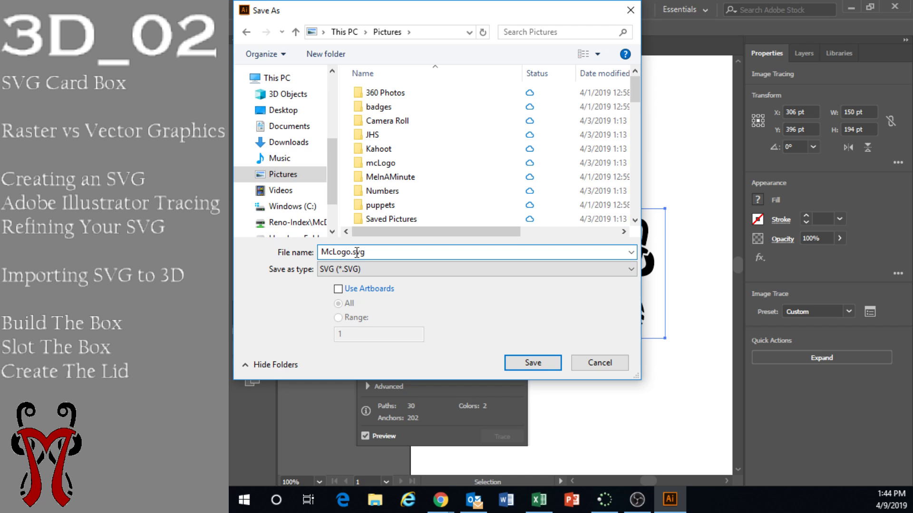
click(523, 364)
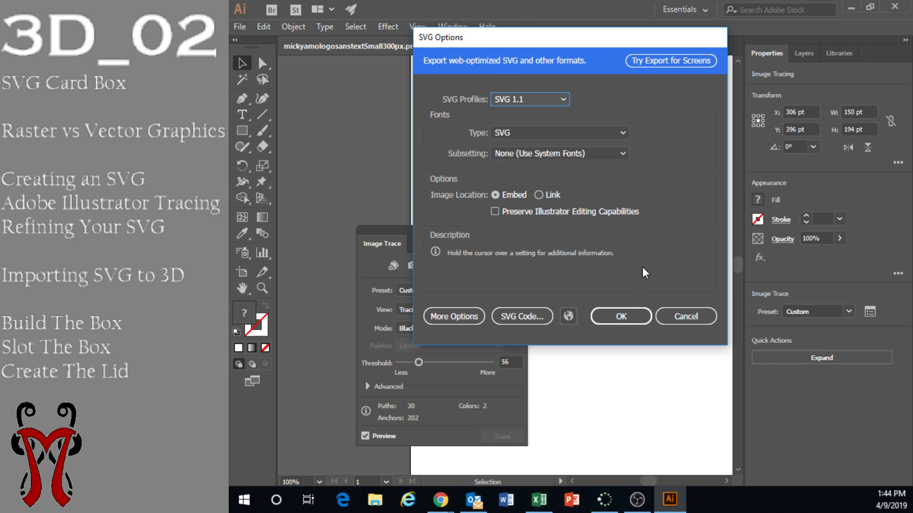
click(629, 320)
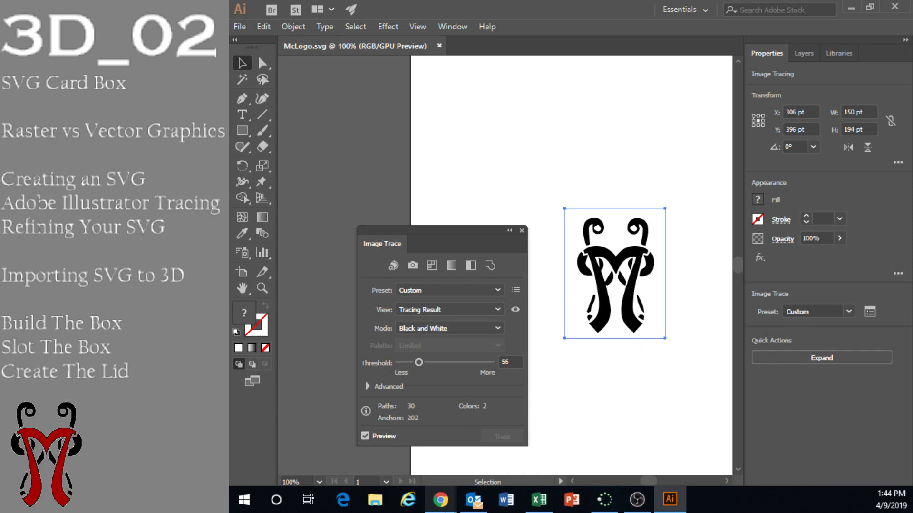
Step: Switch to Tinkercad in Chrome, look over the finished card box, and create a new 3D design from the dashboard
mouse_move(442, 508)
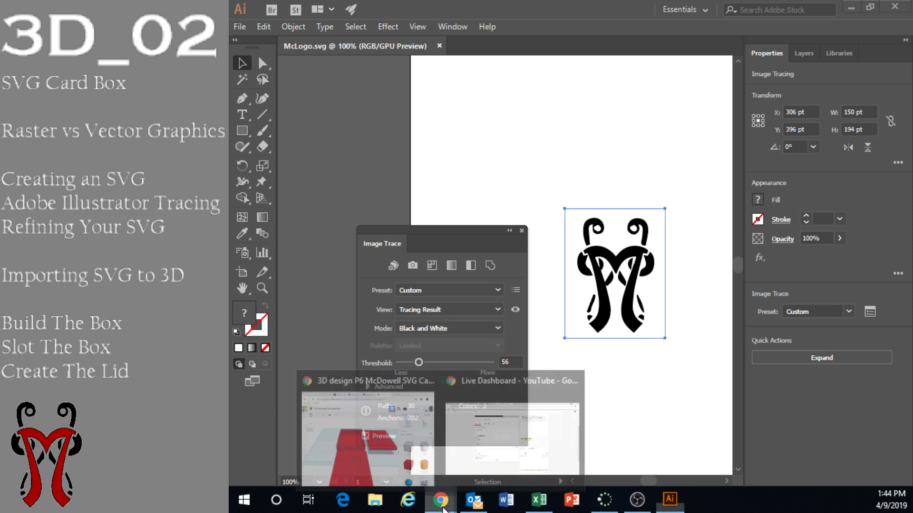
click(400, 477)
right_drag(645, 372, 647, 387)
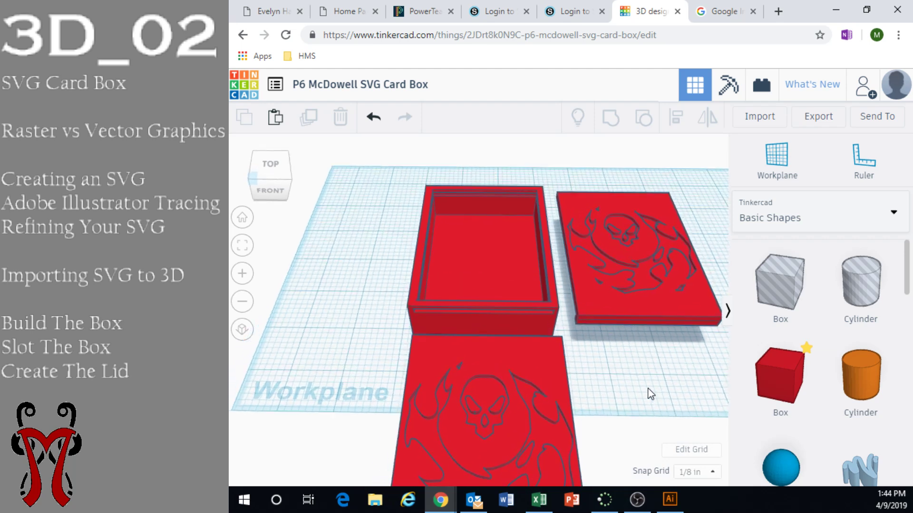
scroll(645, 388, down, 5)
scroll(604, 387, up, 3)
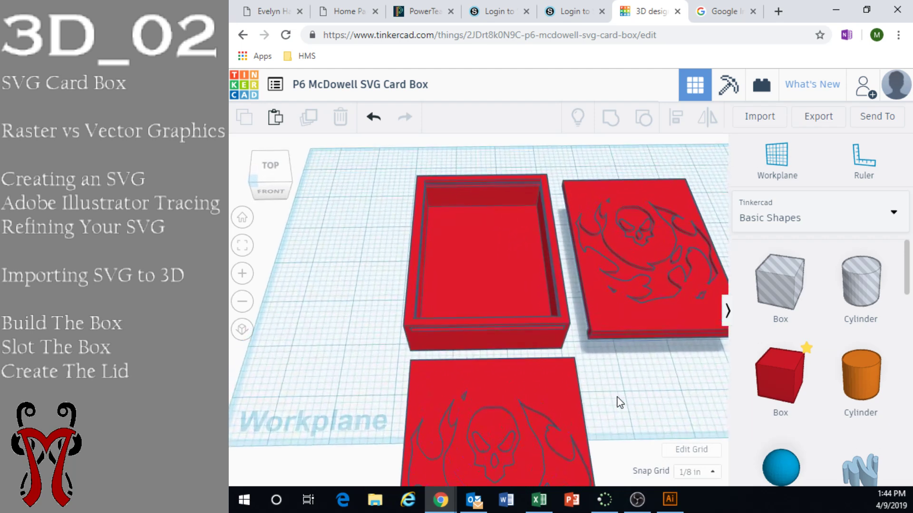
scroll(619, 401, down, 3)
scroll(562, 354, up, 1)
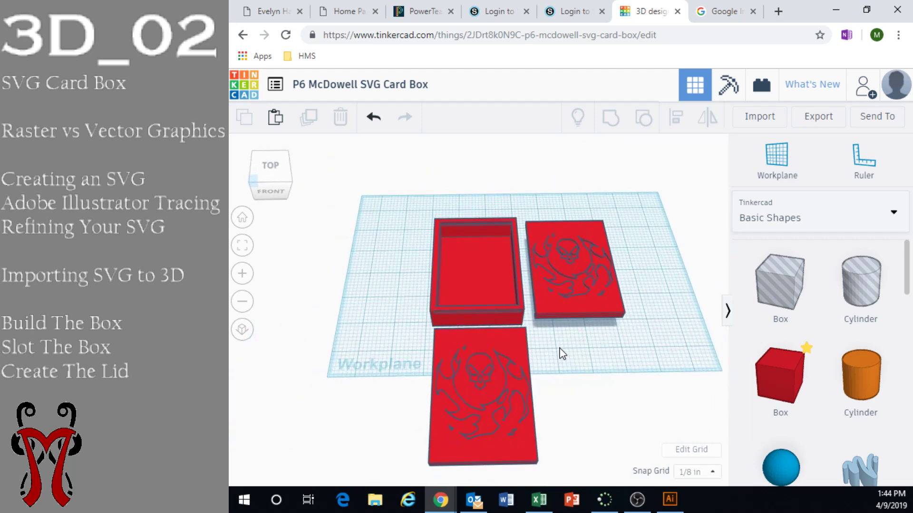
click(244, 93)
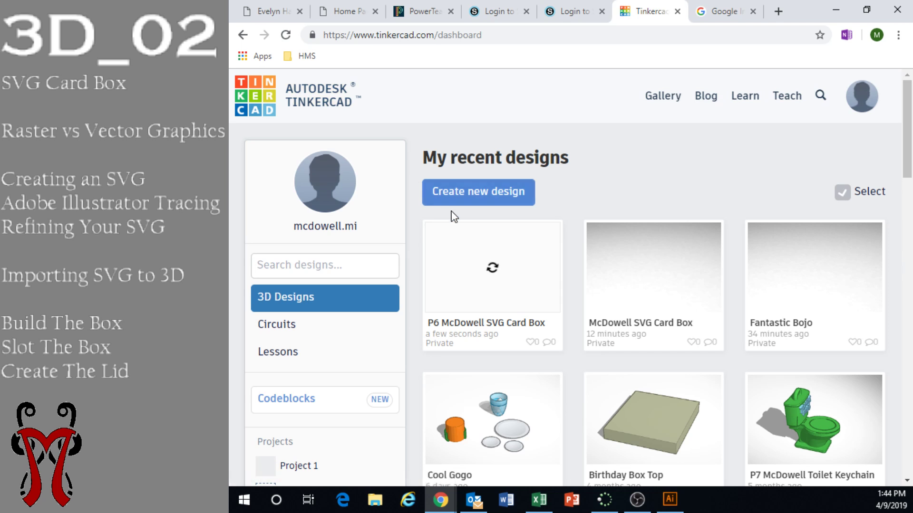
click(492, 192)
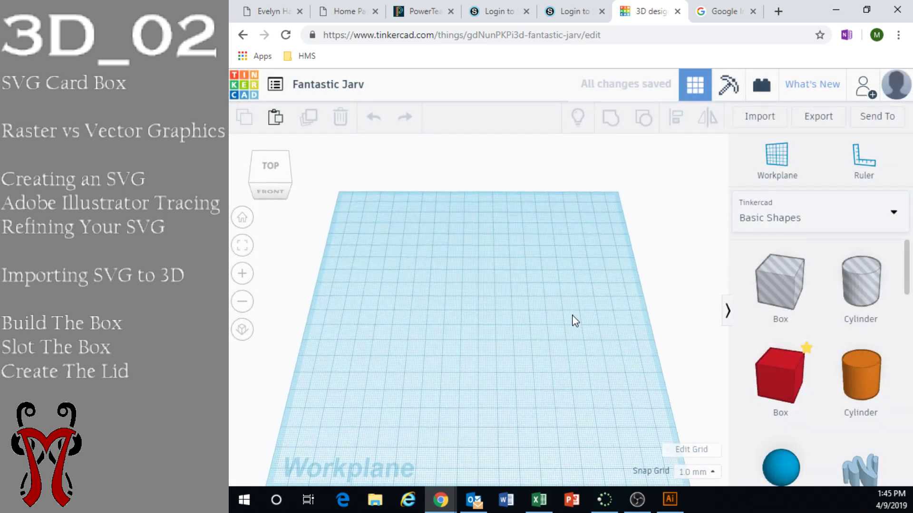
Step: Rename the new design to SVG, the owner's surname, and Logo Box
click(332, 88)
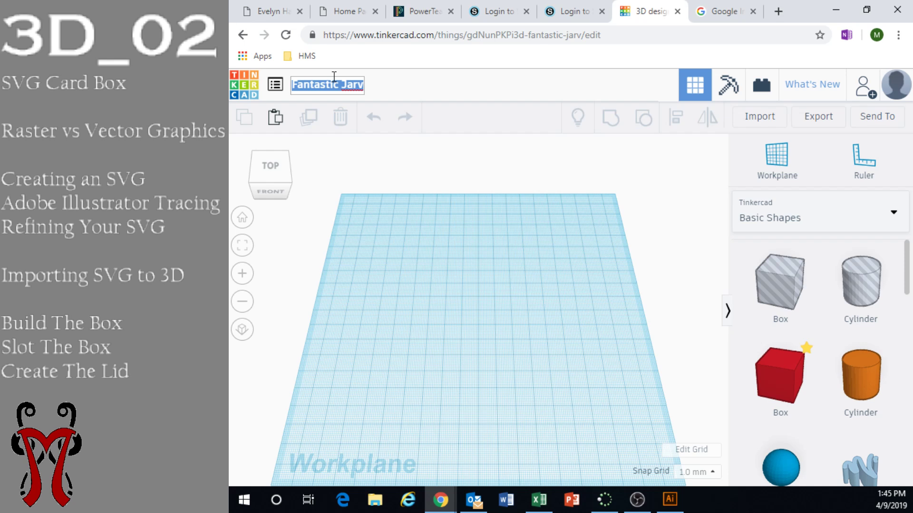
text(SVG)
text(McDowell)
key(Return)
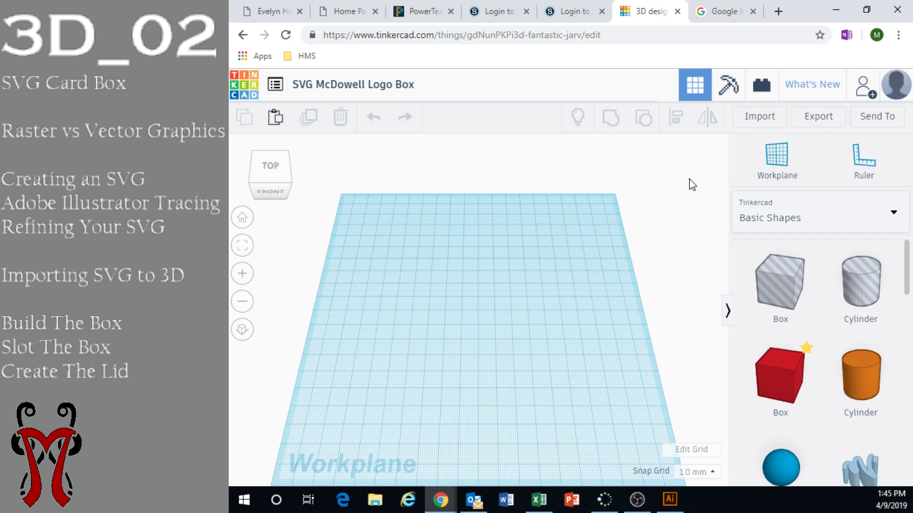
Step: Choose McLogo.svg from the Pictures folder as the shape file to import
click(758, 117)
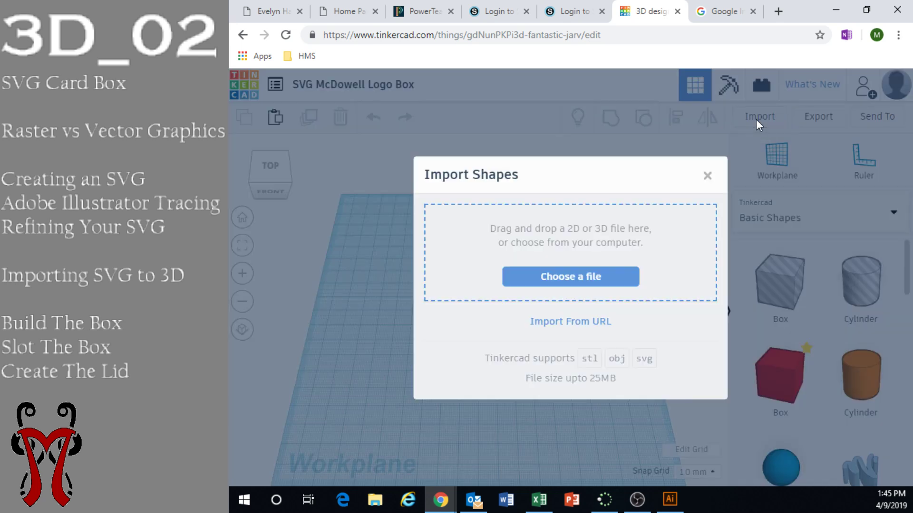
click(568, 286)
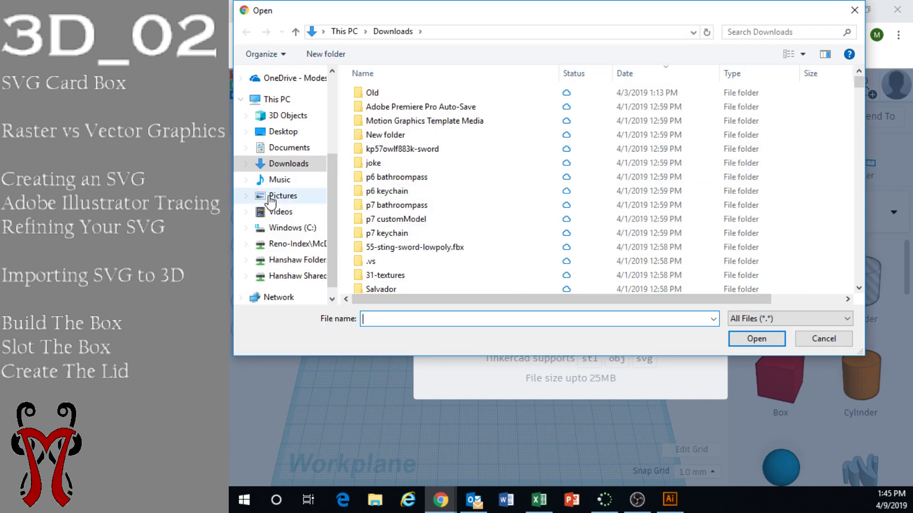
click(280, 196)
scroll(408, 193, down, 3)
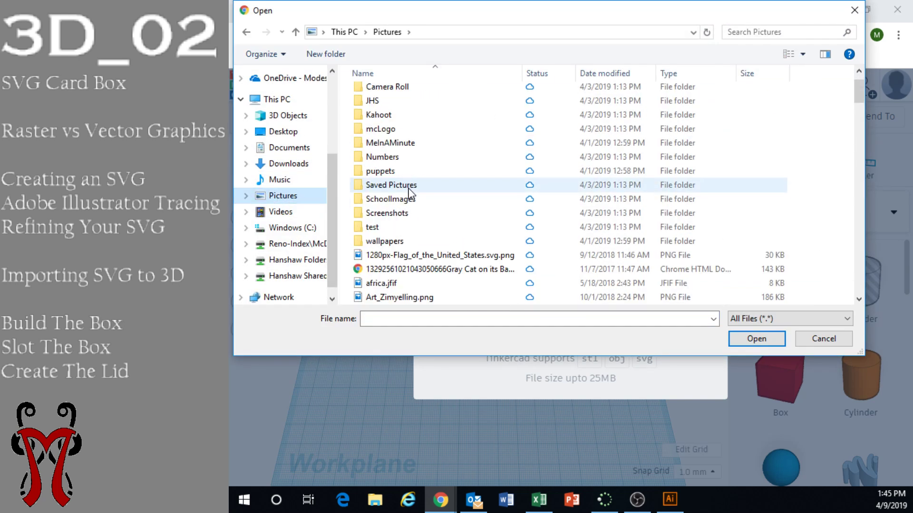
scroll(410, 192, down, 12)
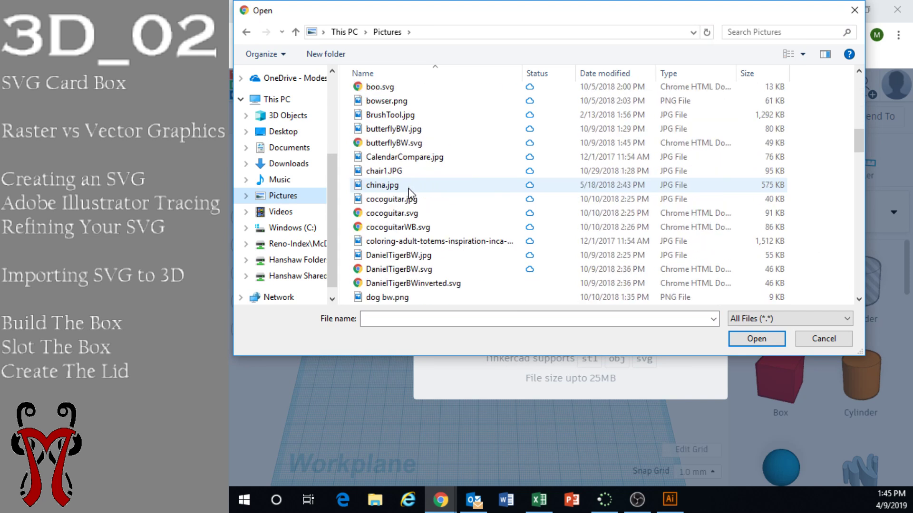
scroll(410, 191, down, 3)
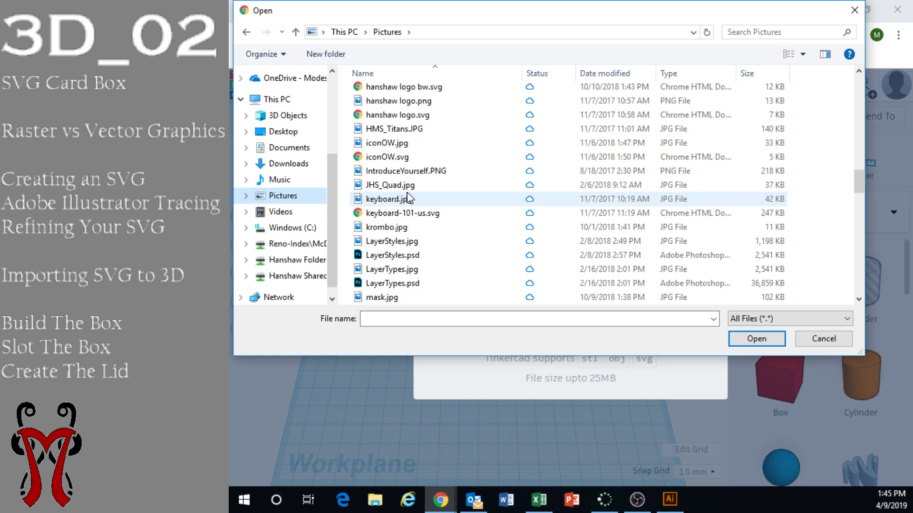
scroll(407, 199, down, 2)
scroll(405, 199, up, 1)
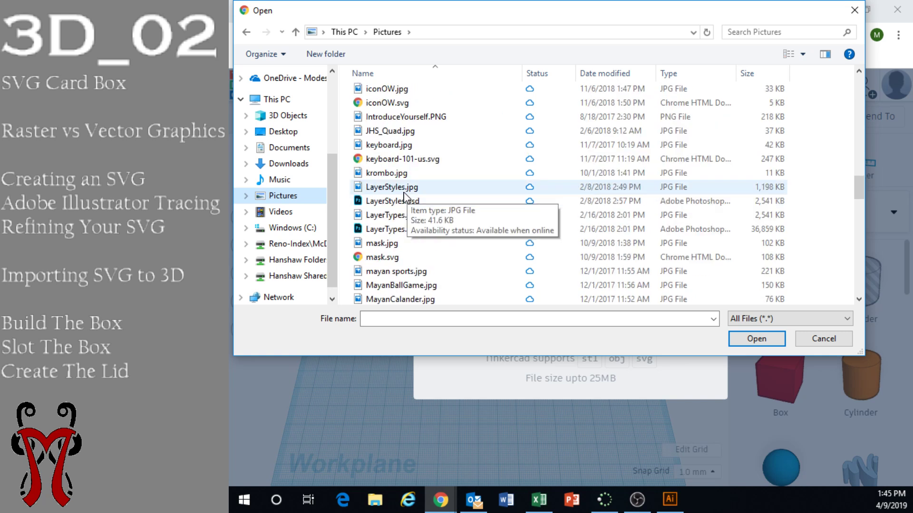
scroll(404, 195, down, 1)
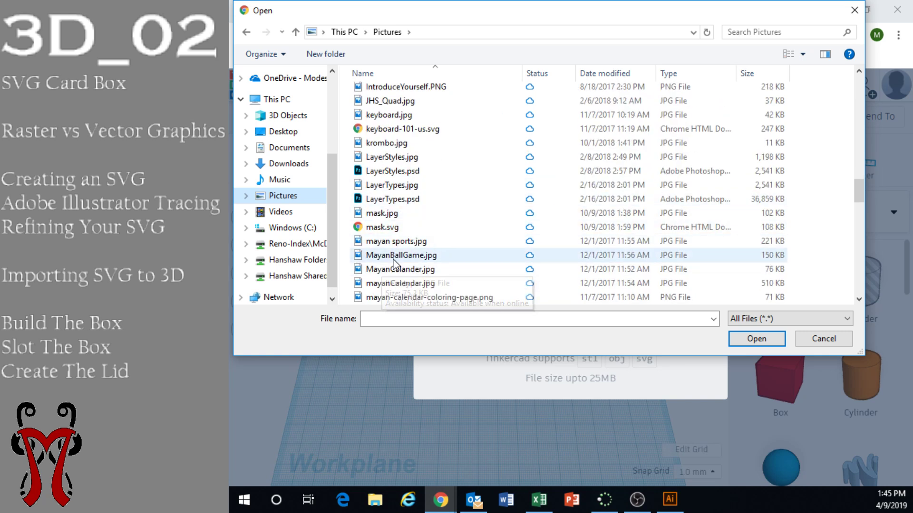
scroll(433, 283, down, 1)
scroll(430, 284, down, 3)
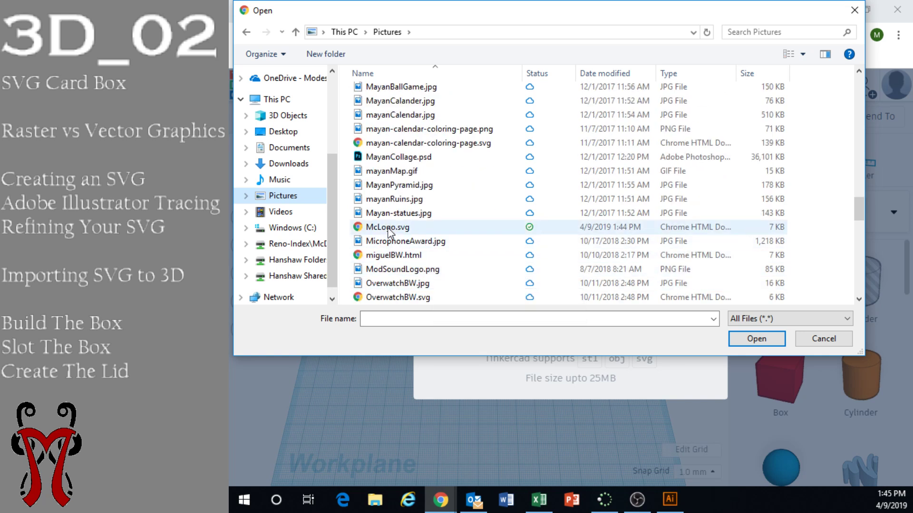
click(386, 228)
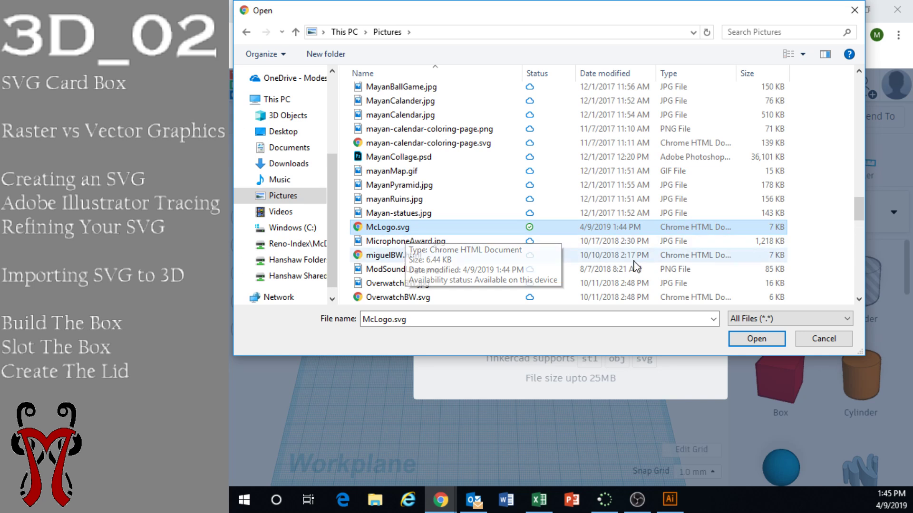
click(756, 339)
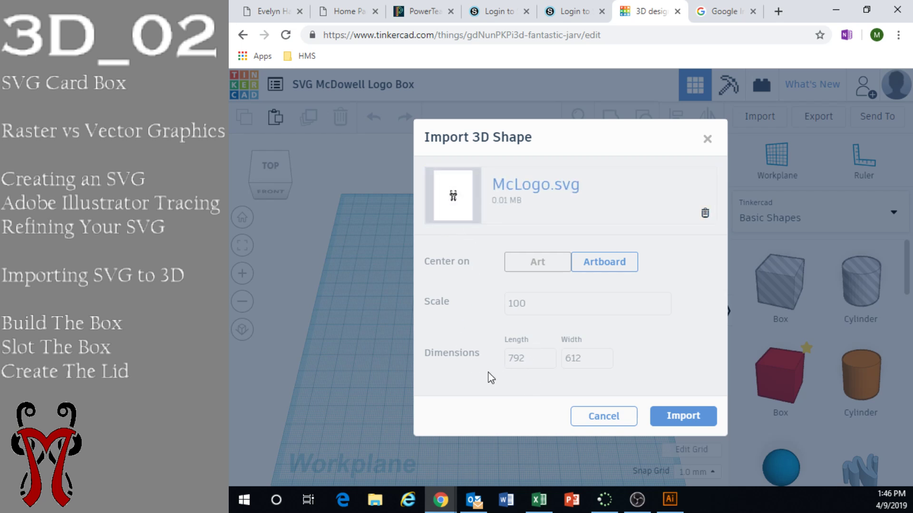
Step: Import McLogo.svg centered on the artboard at scale 100
click(534, 357)
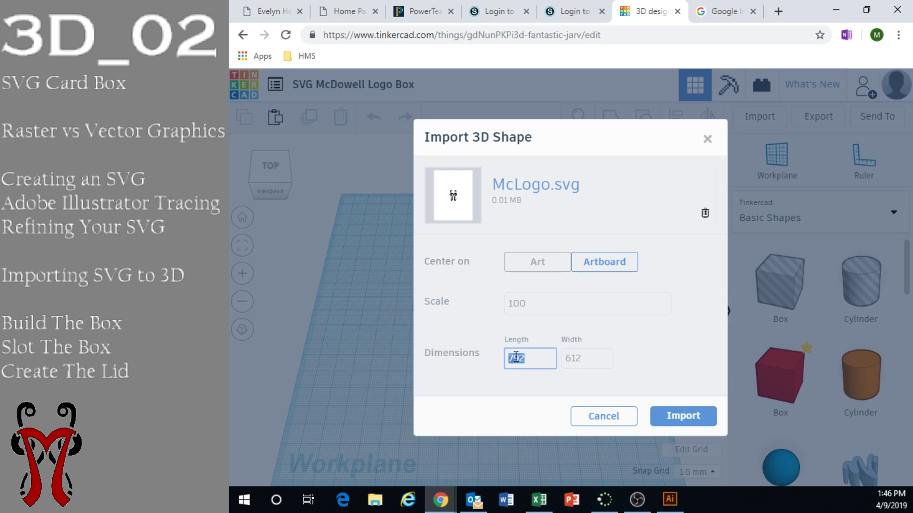
click(518, 359)
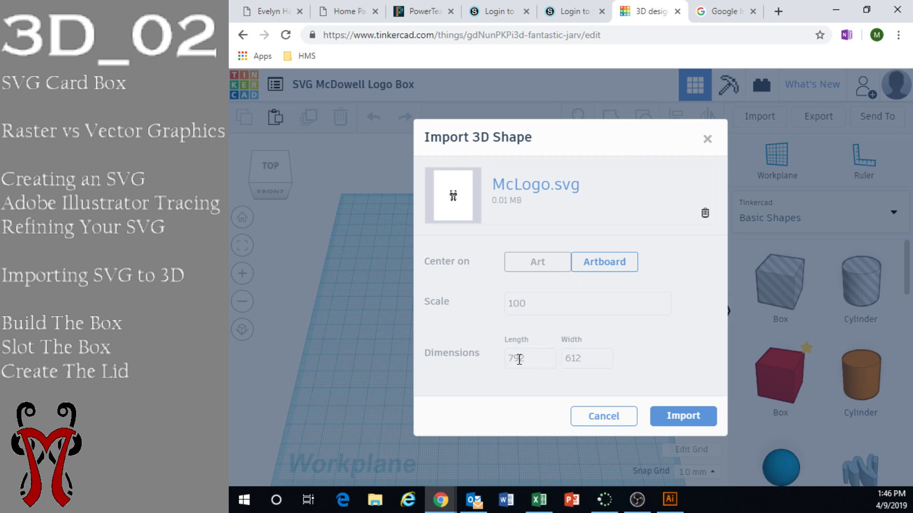
drag(534, 359, 493, 361)
click(692, 420)
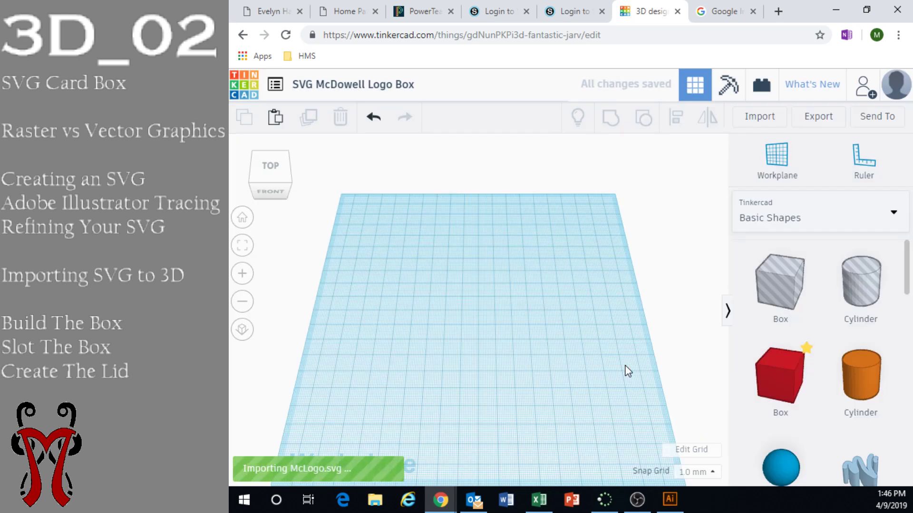
Step: Move the imported logo plate left across the workplane, finishing with a move of about 53 mm left and 7 mm toward the front
right_drag(642, 220, 632, 283)
scroll(634, 287, down, 3)
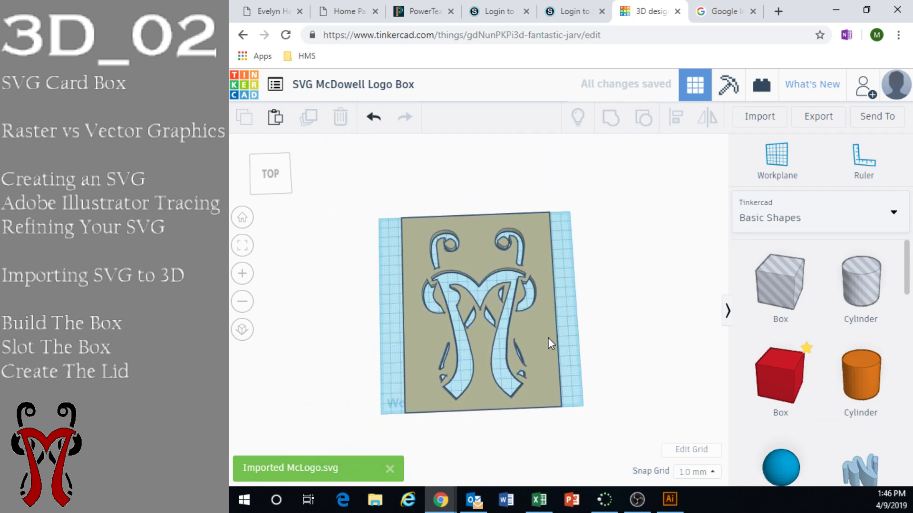
mouse_move(549, 343)
mouse_down()
mouse_move(557, 341)
mouse_move(532, 337)
mouse_up()
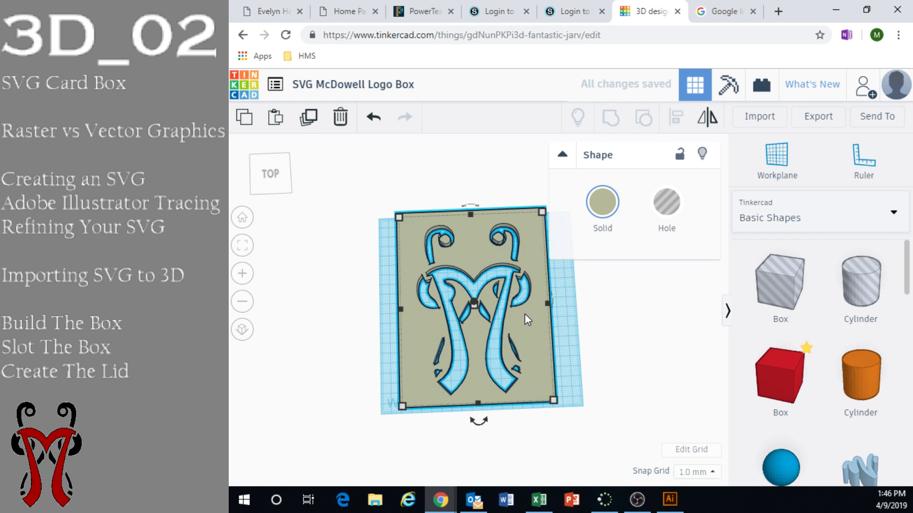
drag(524, 313, 471, 322)
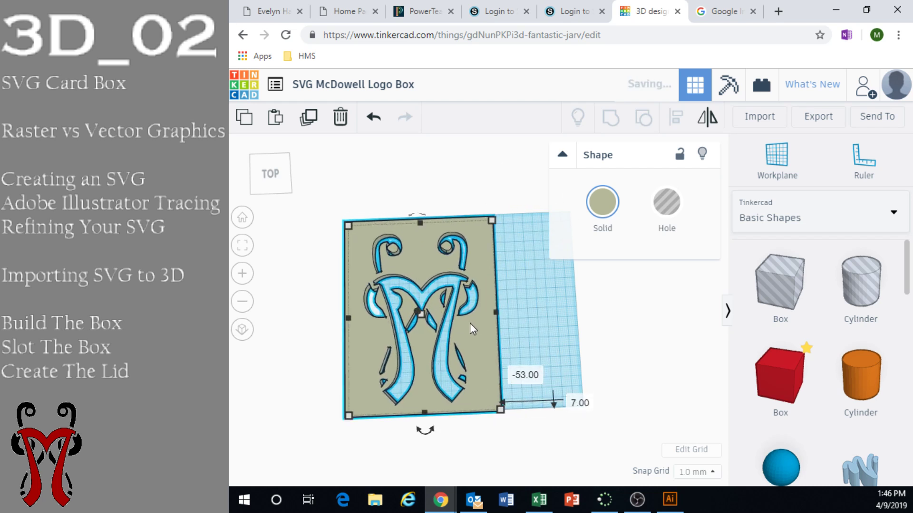
Step: Examine the cutout shapes of the imported logo plate up close
click(669, 499)
click(670, 499)
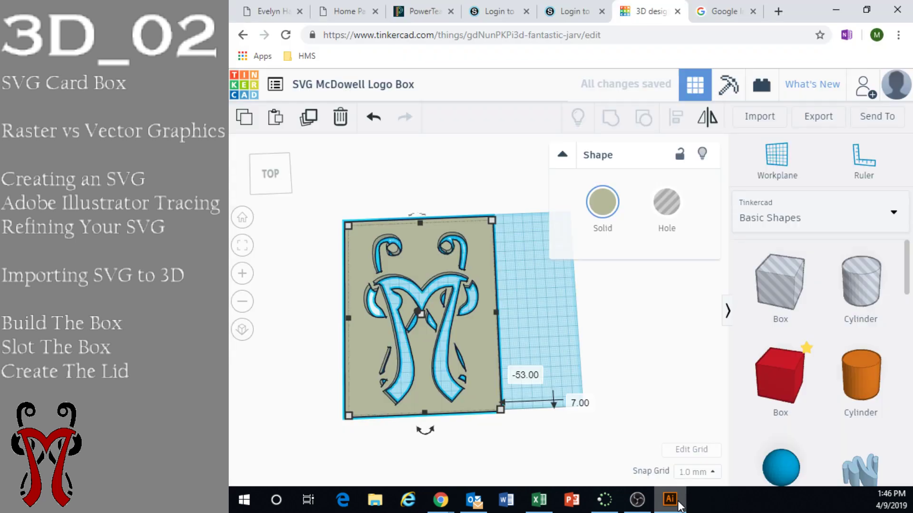
right_drag(376, 285, 411, 271)
scroll(410, 271, up, 10)
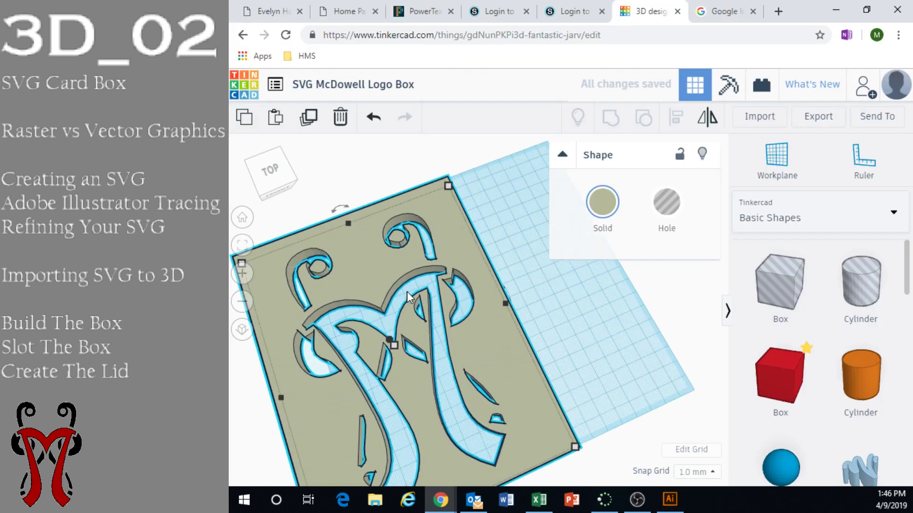
scroll(384, 371, down, 3)
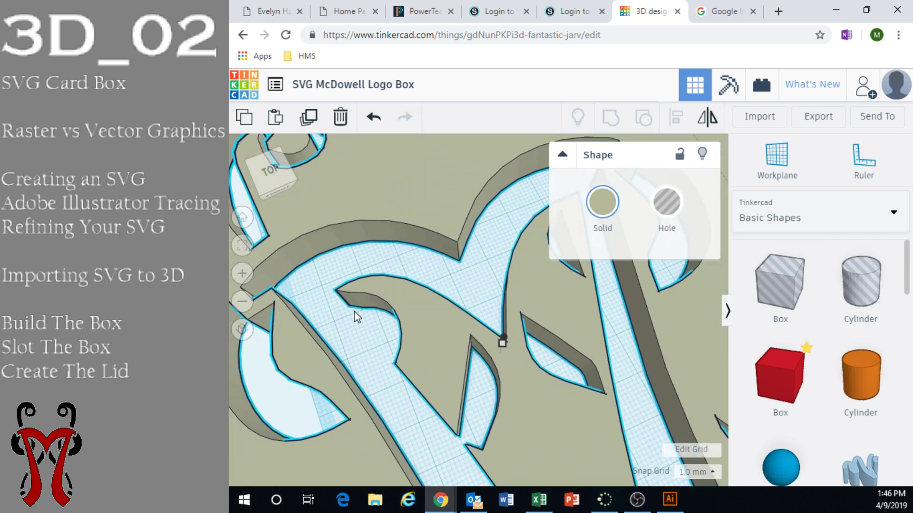
Step: Delete the imported McLogo plate from the workplane
right_drag(492, 357, 547, 333)
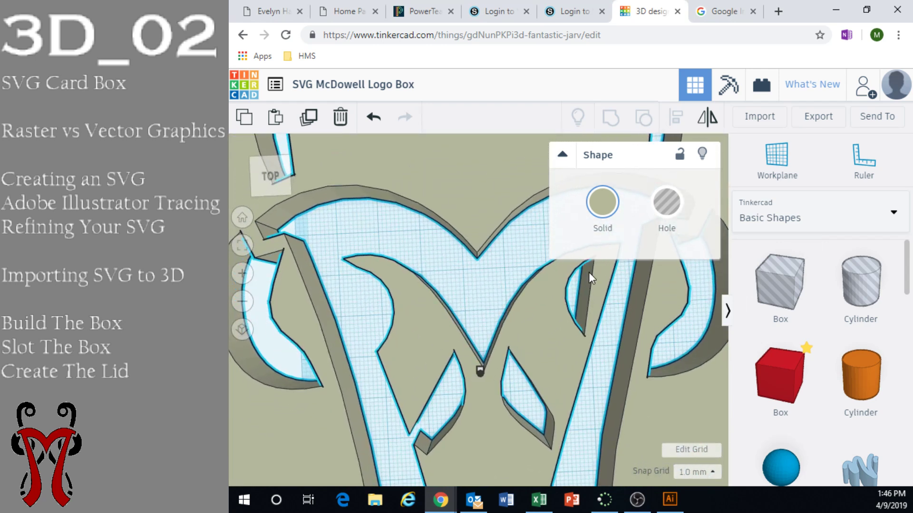
right_drag(558, 296, 498, 273)
scroll(498, 273, down, 6)
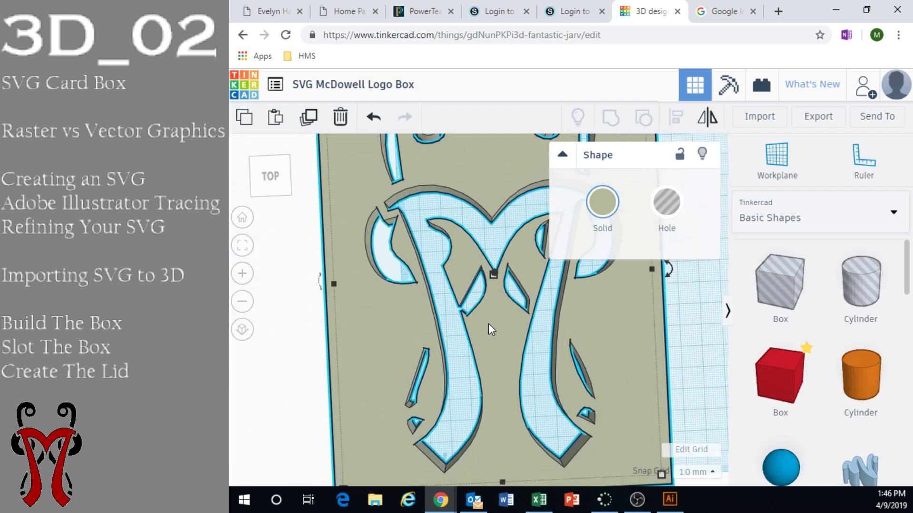
scroll(449, 309, up, 6)
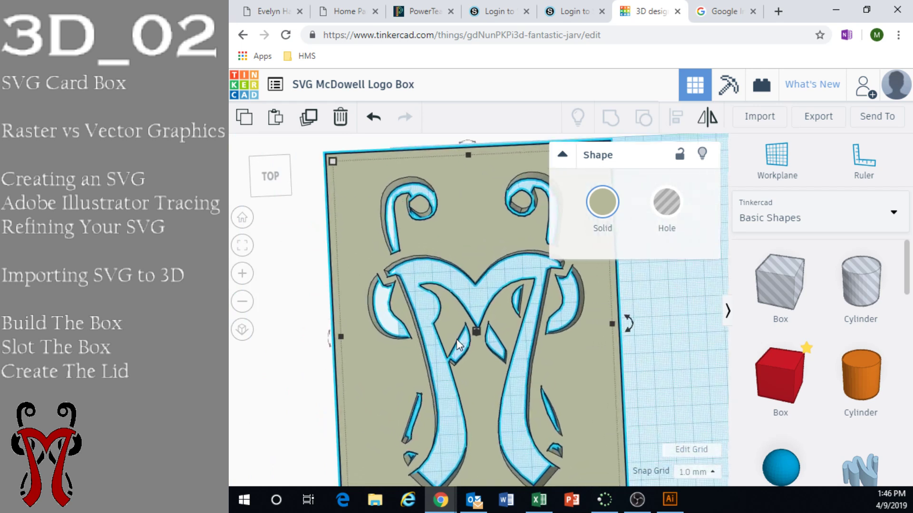
scroll(475, 305, down, 6)
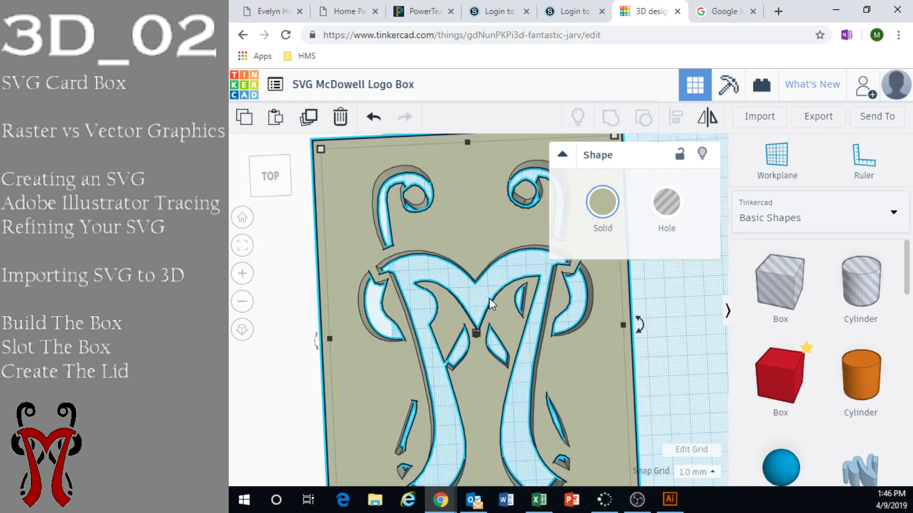
scroll(484, 290, up, 1)
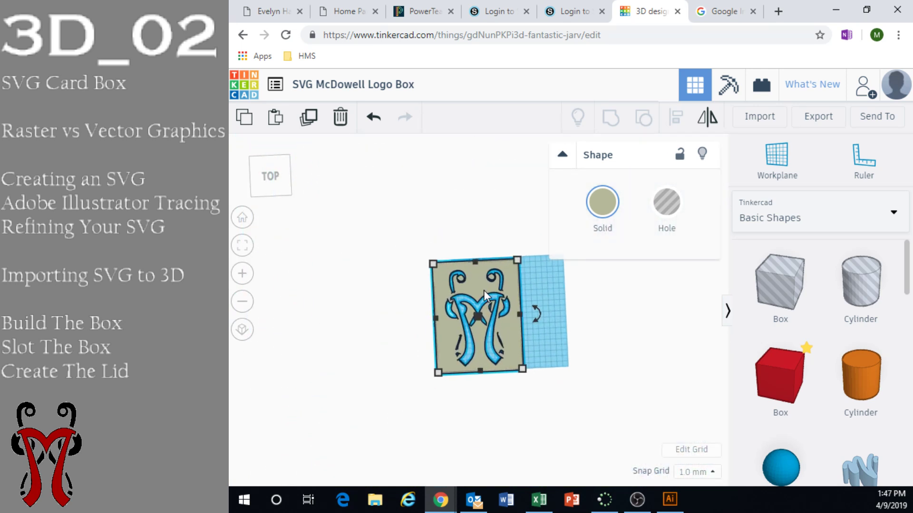
key(Delete)
Step: Switch to Illustrator and adjust the logo's Image Trace to threshold 37, corners 96% and noise 48 px
click(670, 499)
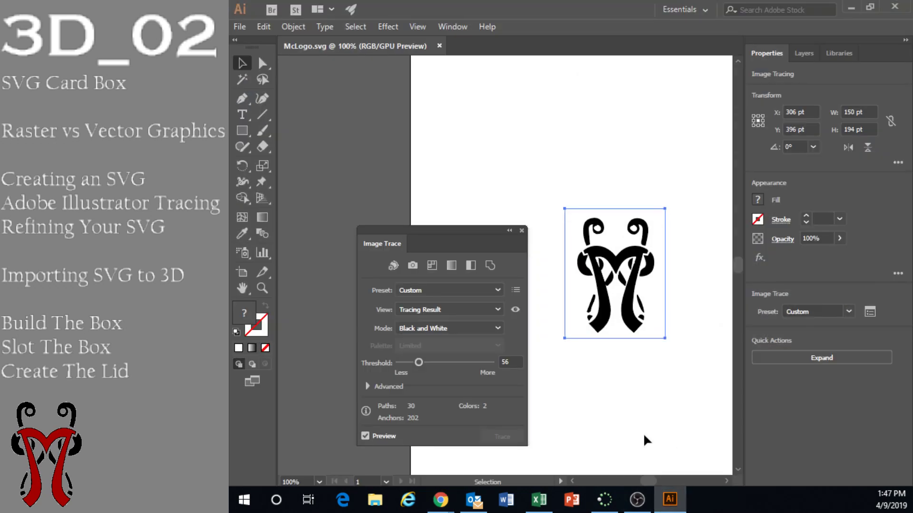
drag(421, 369, 415, 366)
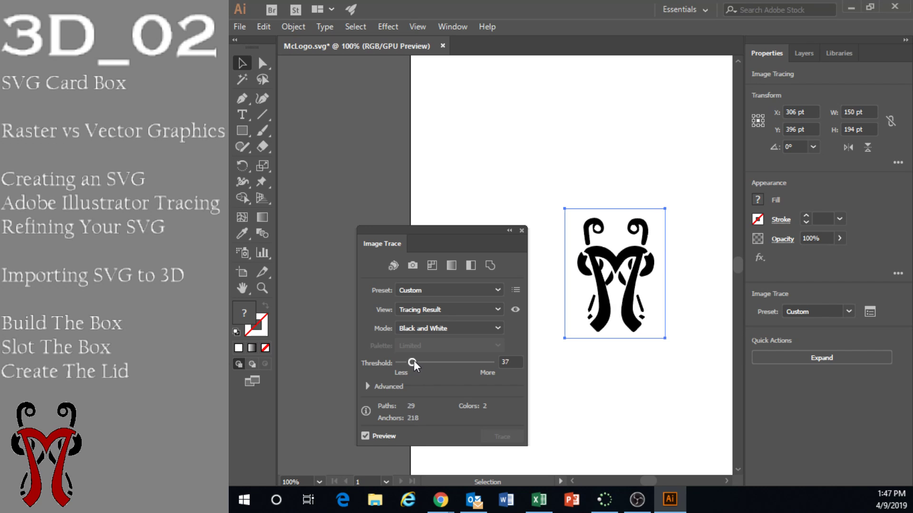
click(367, 386)
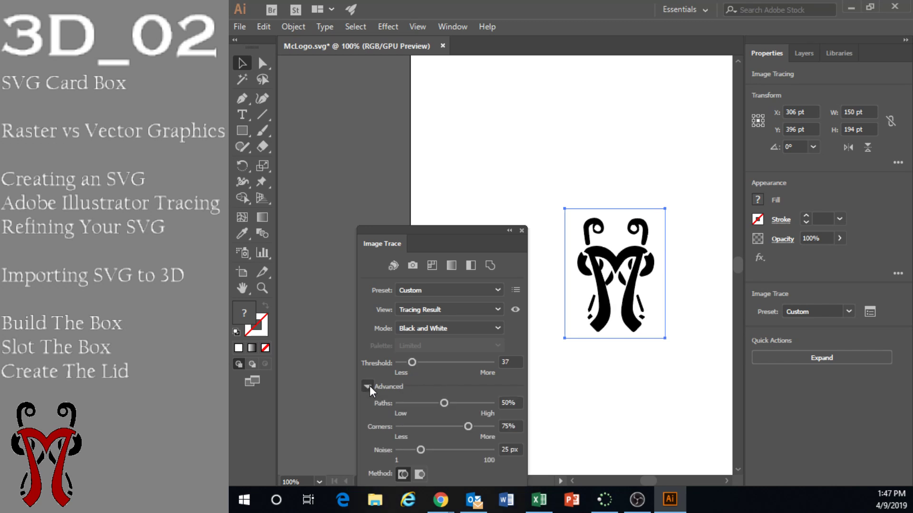
mouse_move(468, 426)
mouse_down()
mouse_move(488, 426)
mouse_move(450, 426)
mouse_move(487, 427)
mouse_up()
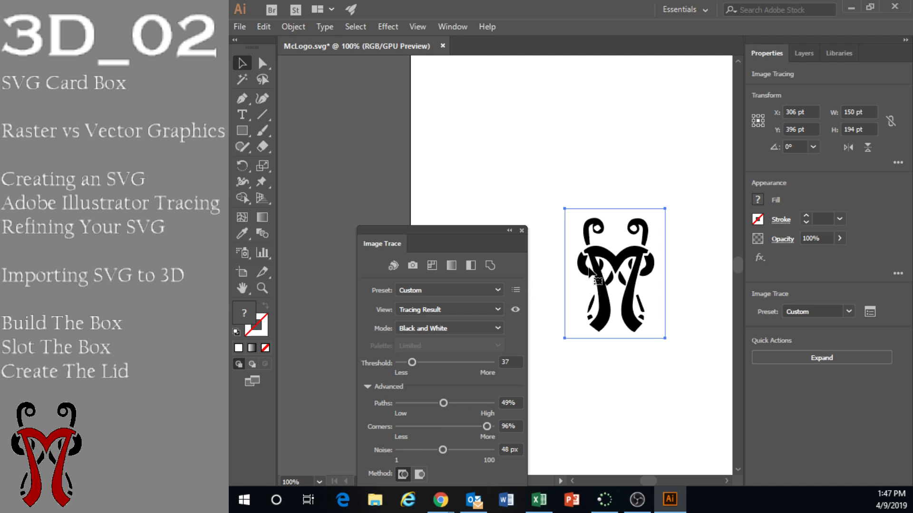
Step: Try different path accuracies for the logo trace and settle on 84%
click(441, 403)
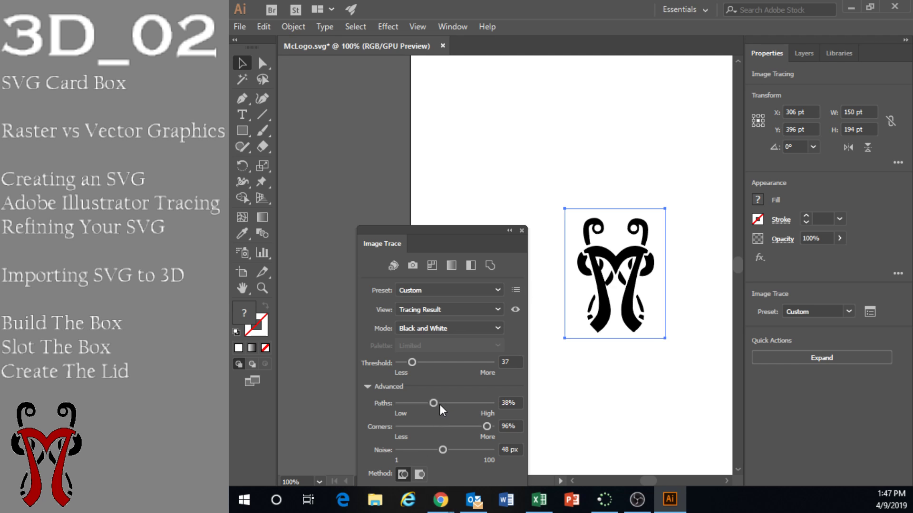
click(442, 407)
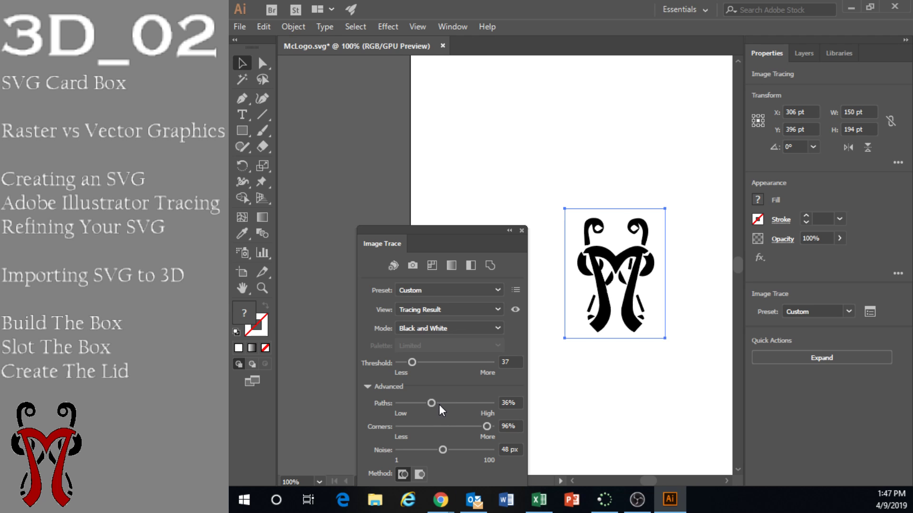
click(440, 407)
click(440, 406)
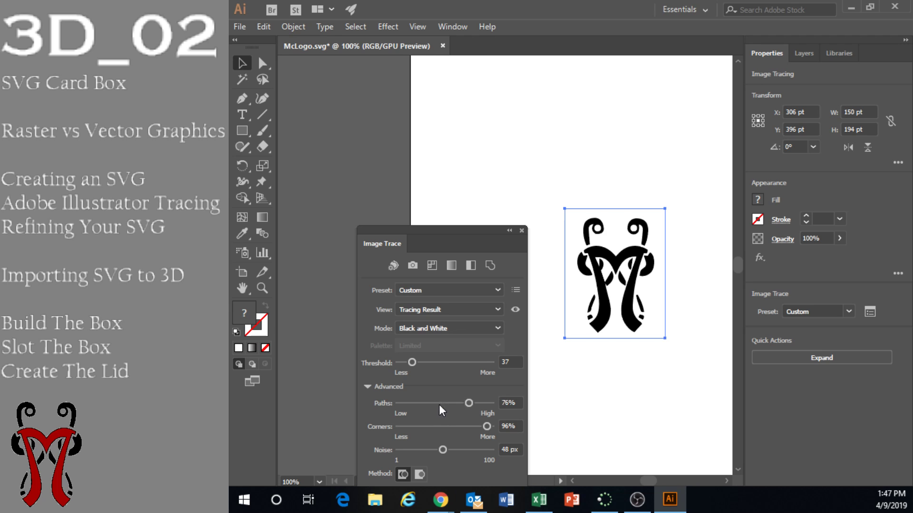
click(440, 407)
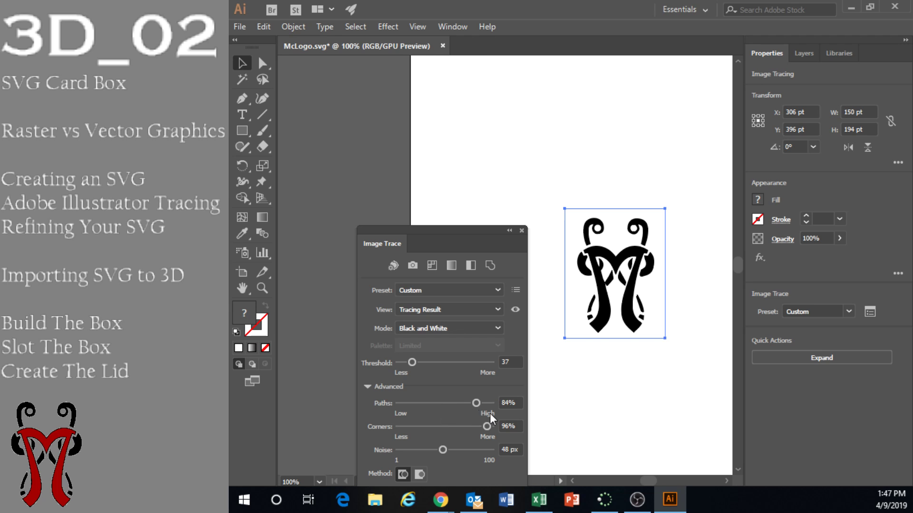
Step: Set the logo trace's threshold to 42 and deselect the artwork
scroll(604, 431, down, 3)
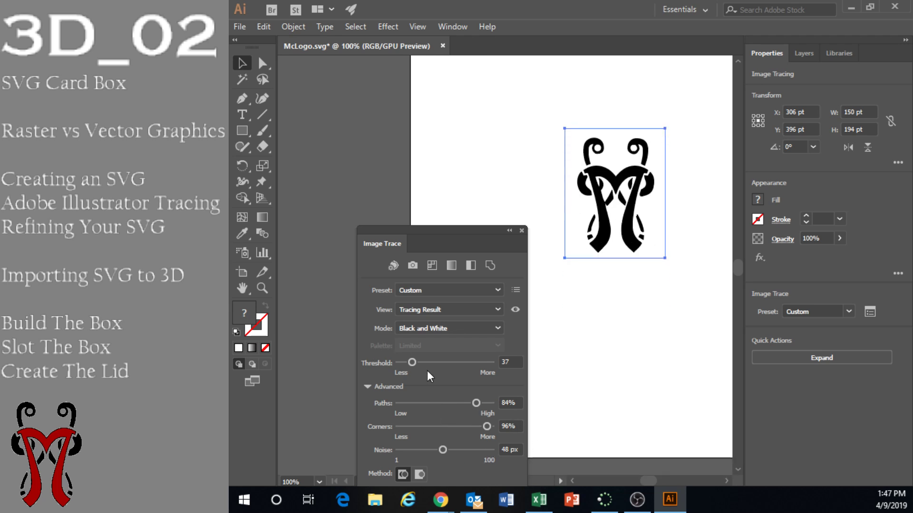
drag(411, 362, 412, 366)
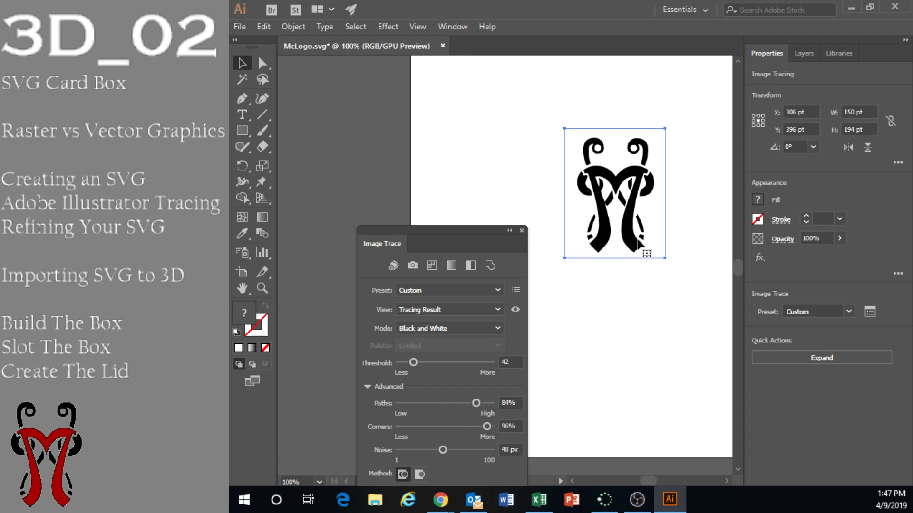
click(688, 222)
scroll(689, 222, down, 1)
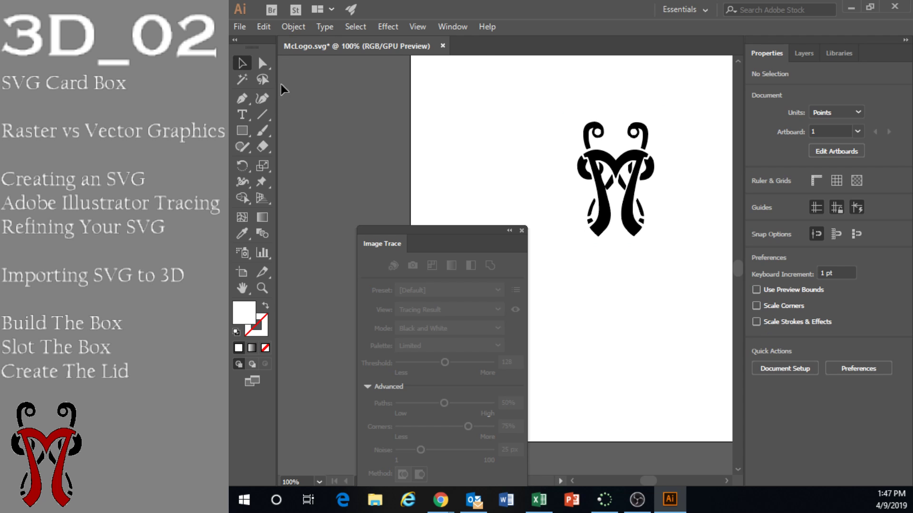
Step: Save the traced logo as McLogo2.svg in the Pictures folder, accepting the SVG options
click(617, 167)
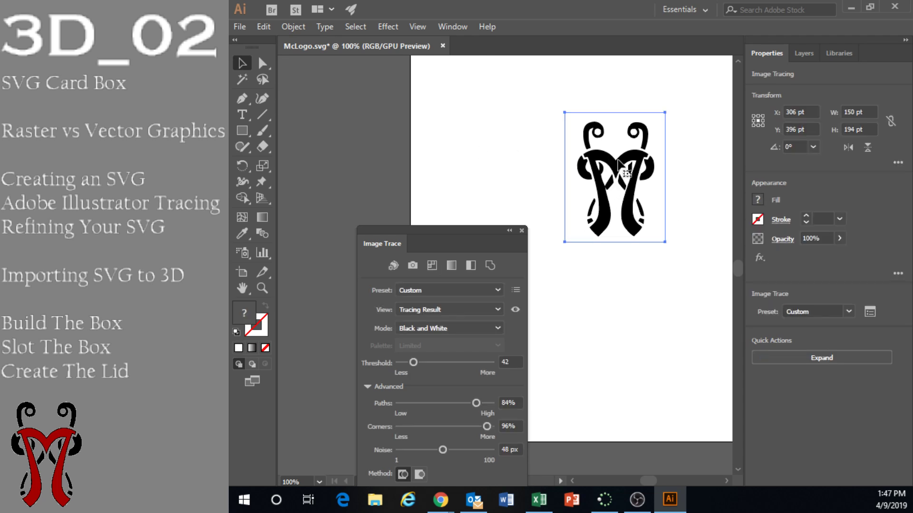
click(240, 27)
click(281, 150)
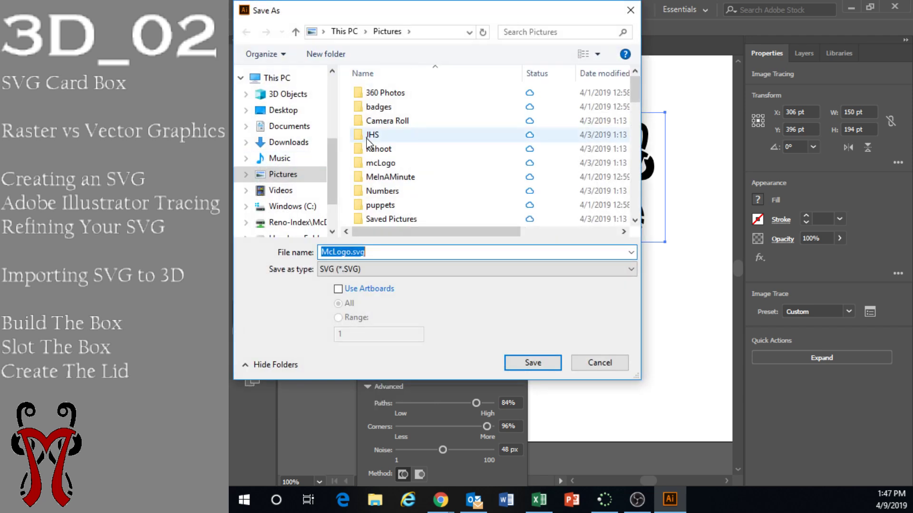
click(350, 253)
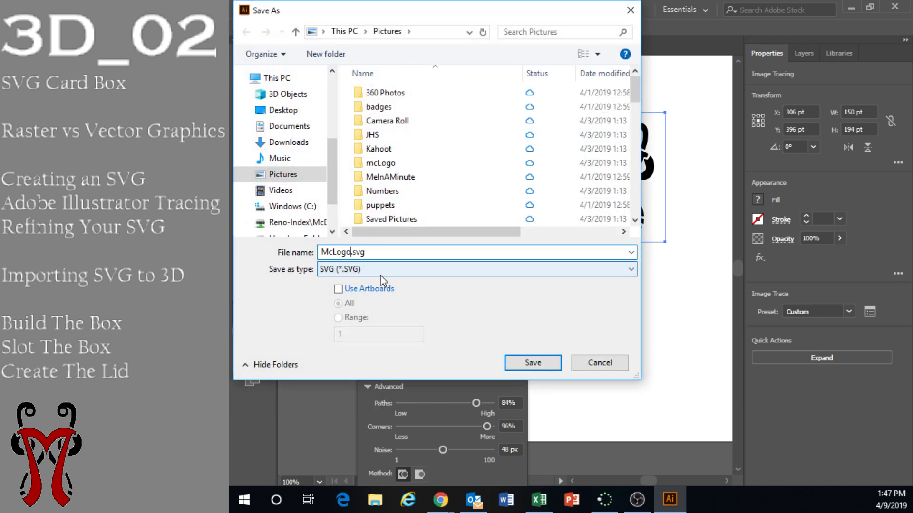
click(532, 363)
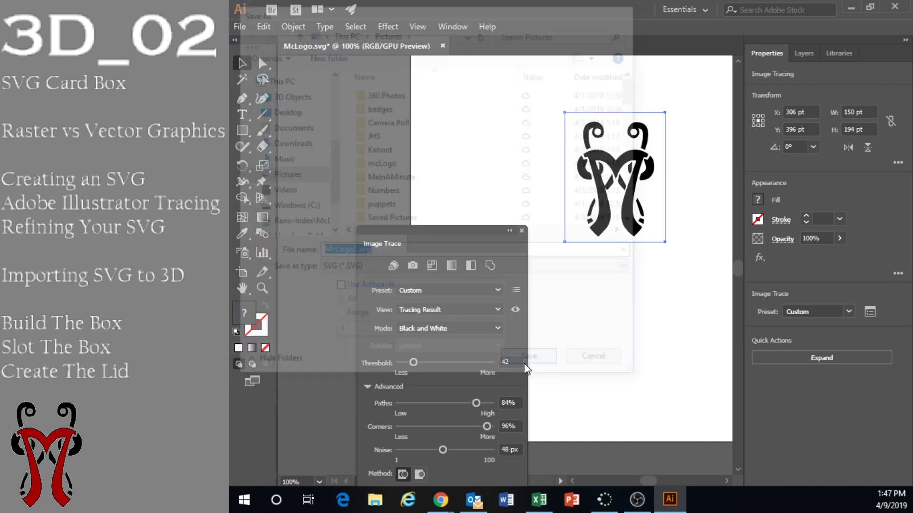
click(620, 312)
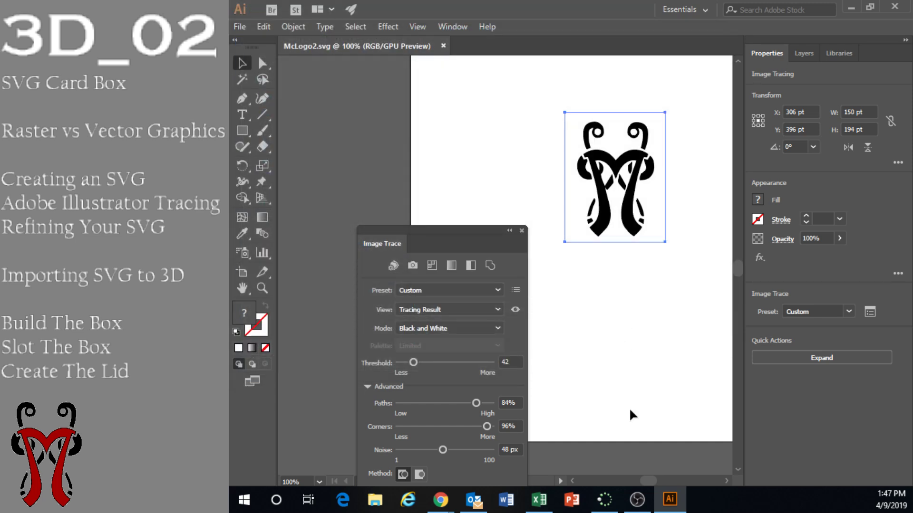
Step: Switch to Tinkercad and import McLogo2.svg from the Pictures folder, centered on the artboard at scale 100
mouse_move(440, 500)
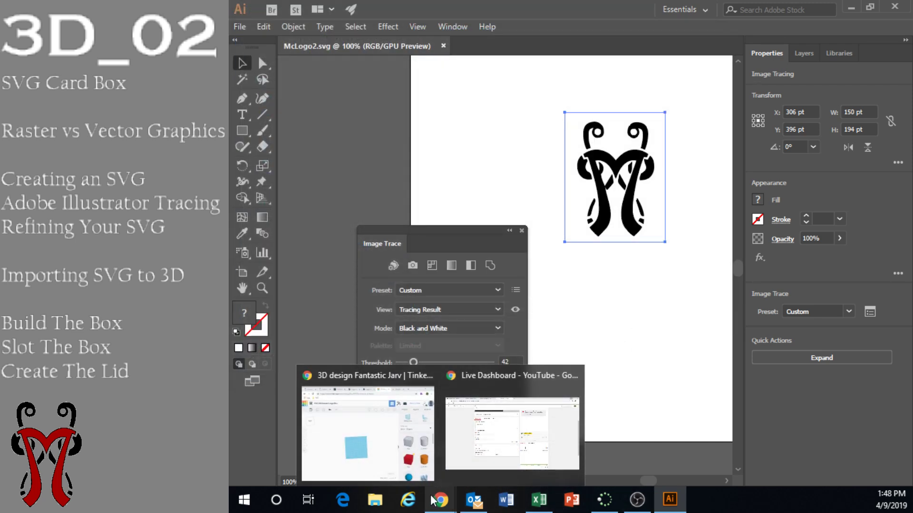
click(387, 445)
click(759, 116)
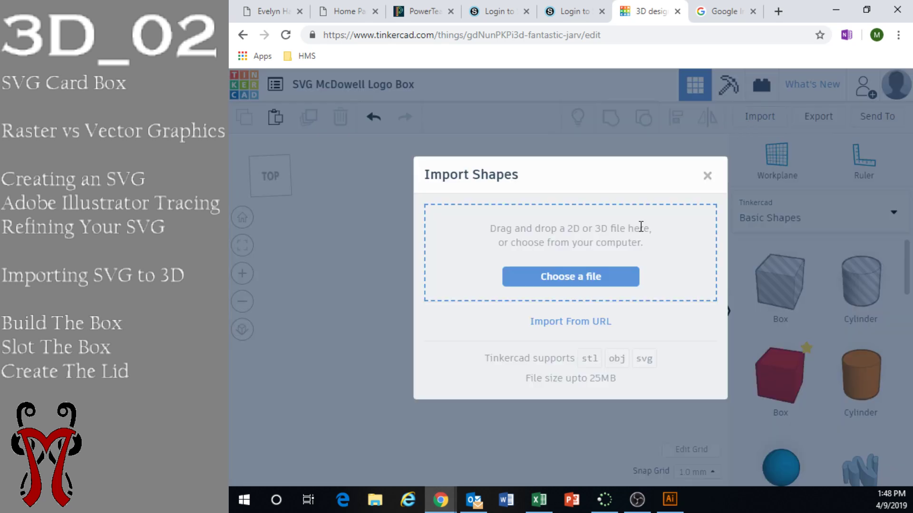
click(586, 276)
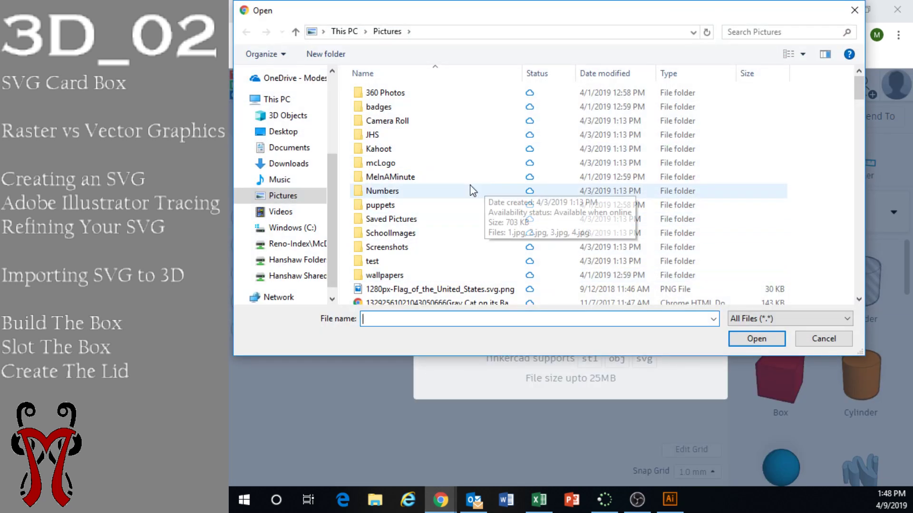
click(273, 200)
scroll(600, 221, down, 15)
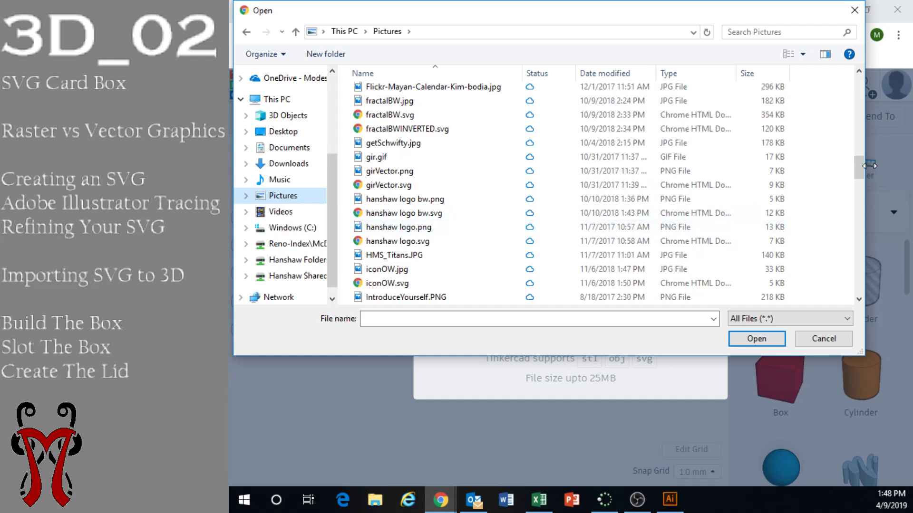
drag(859, 186, 859, 218)
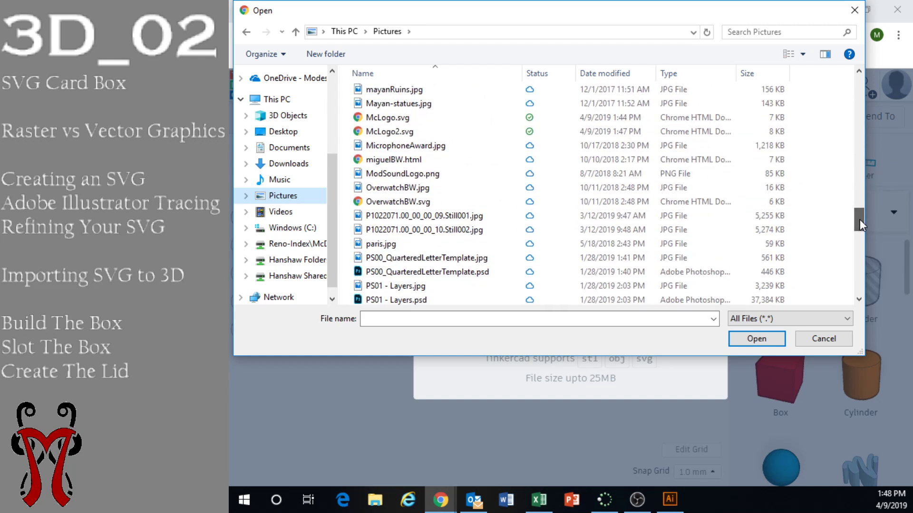
click(409, 132)
click(763, 343)
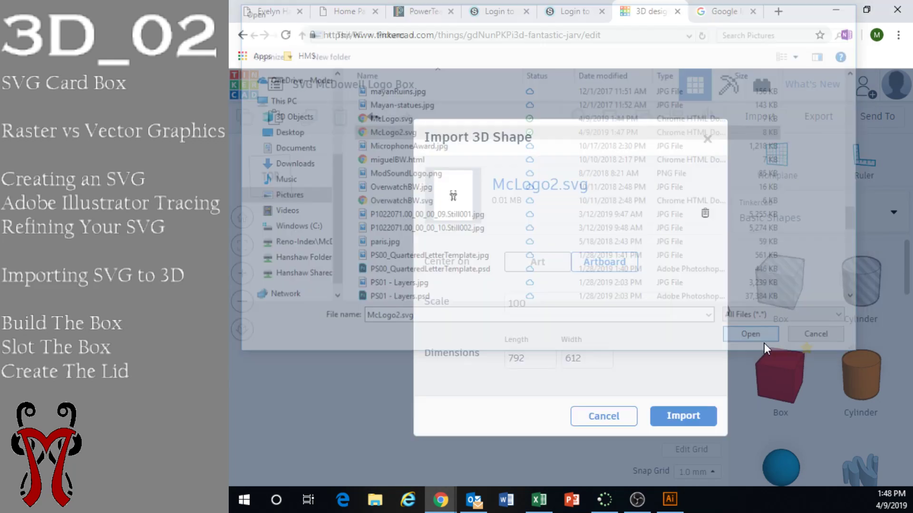
click(672, 417)
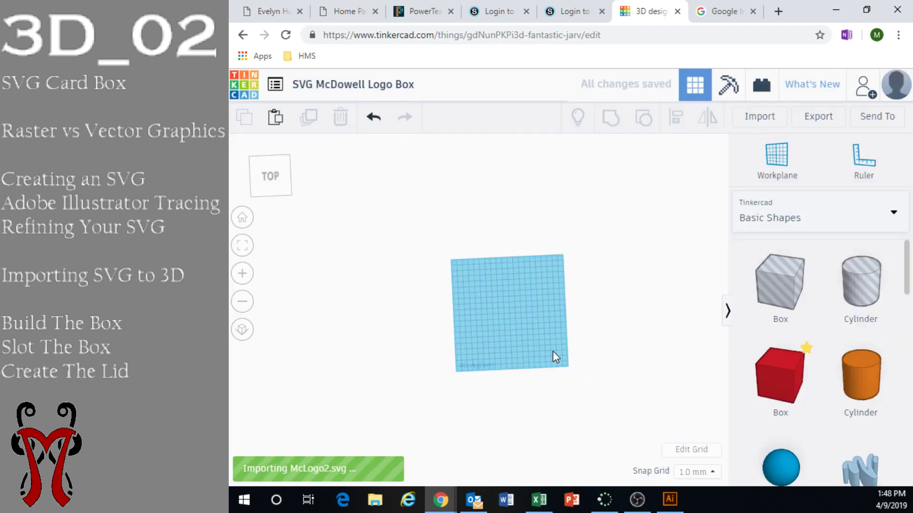
Step: Move the McLogo2 plate toward the workplane's right edge, finishing with a shift of about 30 mm left and 4 mm toward the front
scroll(547, 340, up, 5)
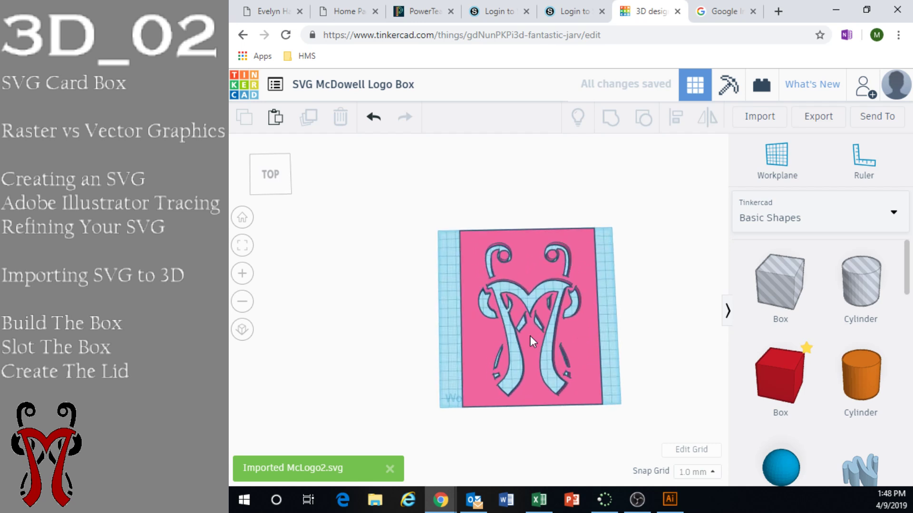
scroll(497, 358, up, 5)
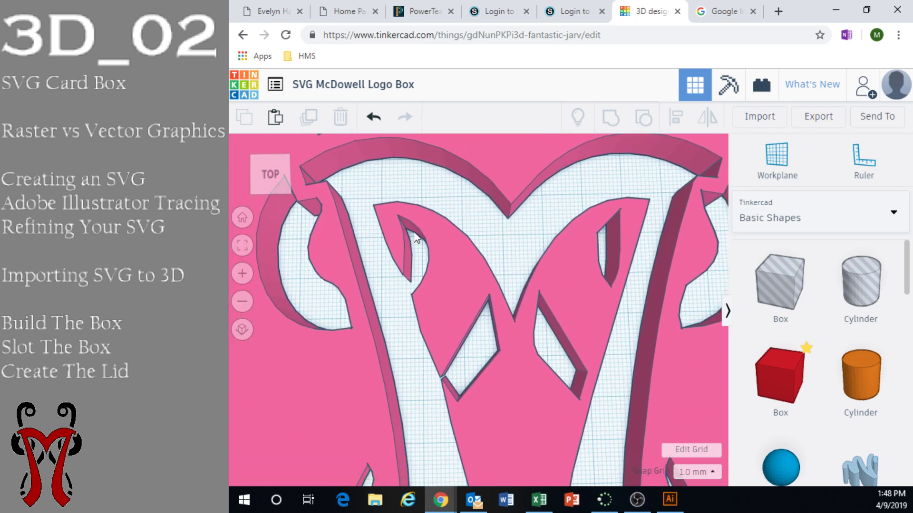
scroll(582, 273, down, 5)
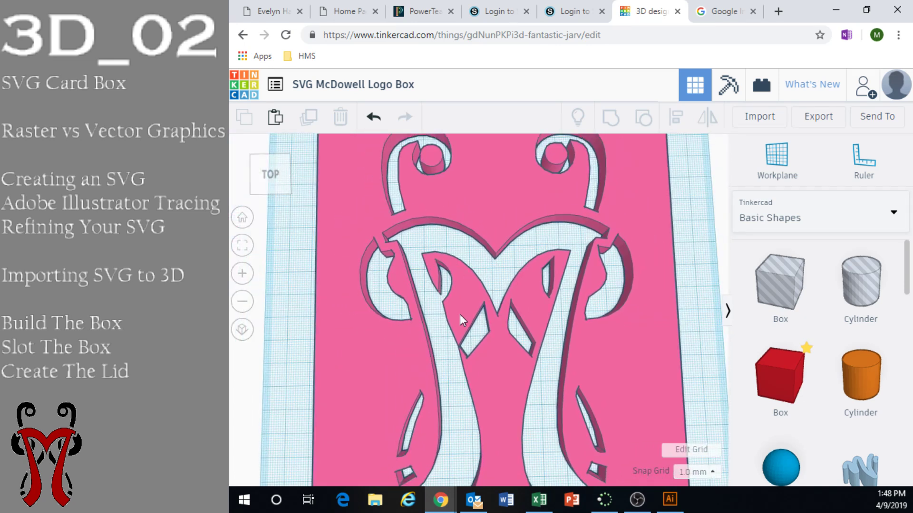
scroll(514, 402, down, 5)
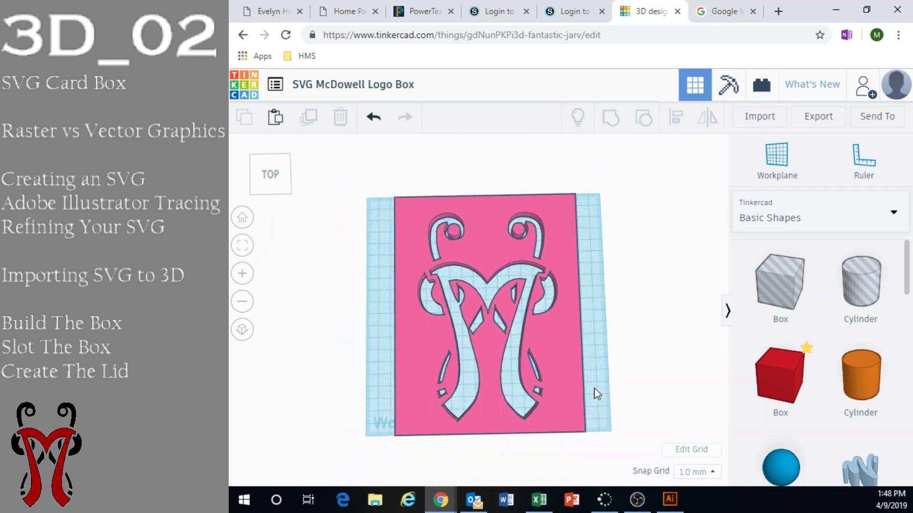
scroll(603, 392, down, 1)
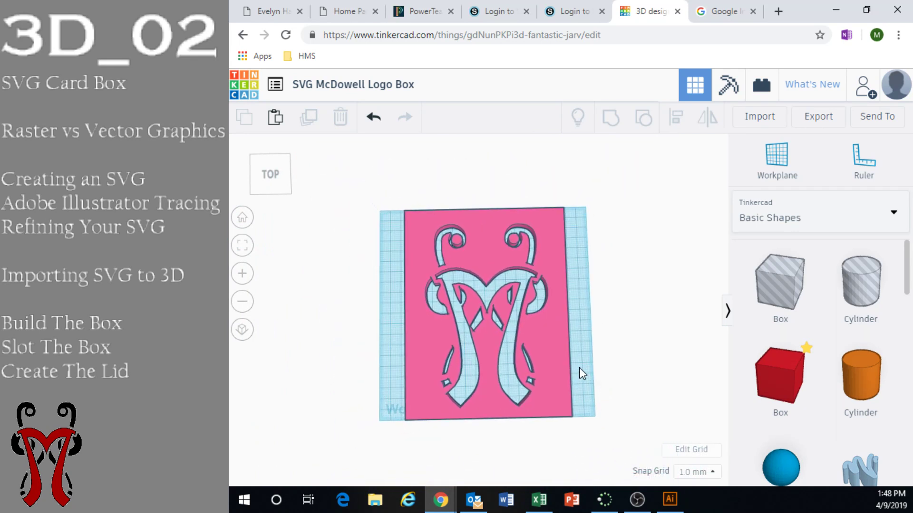
mouse_move(558, 335)
mouse_down()
mouse_move(528, 321)
mouse_move(475, 349)
mouse_move(501, 330)
mouse_move(612, 336)
mouse_move(581, 349)
mouse_move(591, 338)
mouse_move(568, 334)
mouse_up()
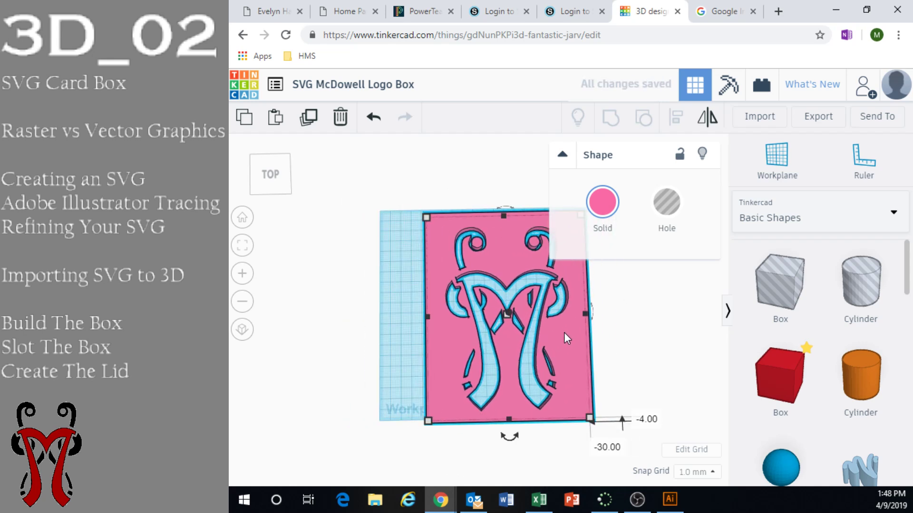
scroll(563, 332, up, 2)
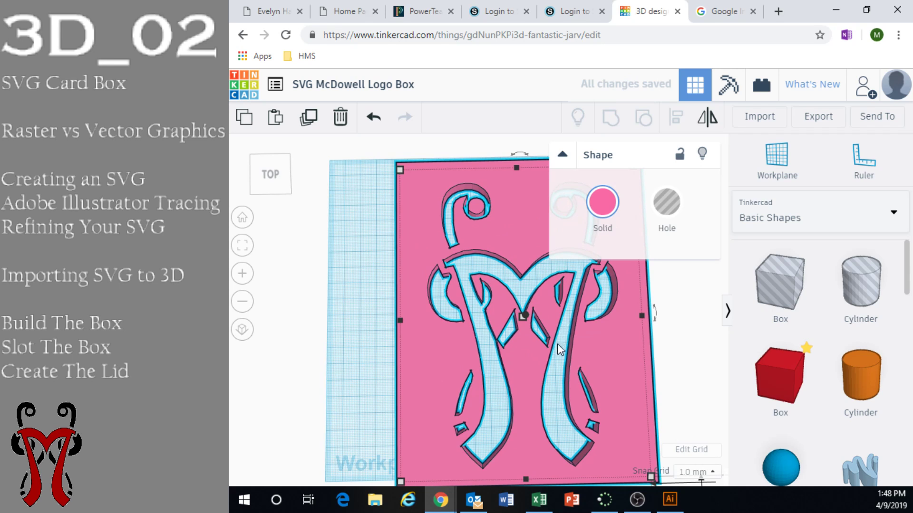
Step: Examine the logo plate's cut-outs from above and its thickness from the side
middle_drag(575, 350, 443, 356)
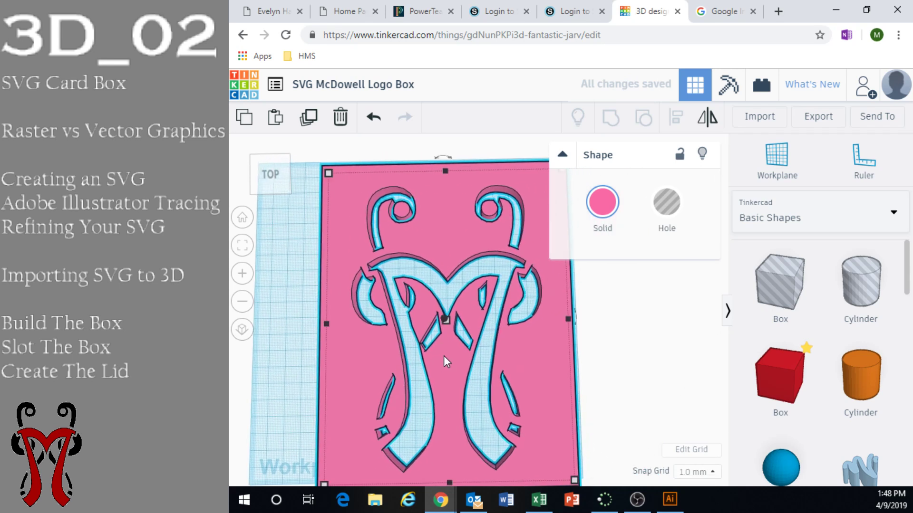
scroll(452, 341, up, 2)
scroll(480, 295, down, 1)
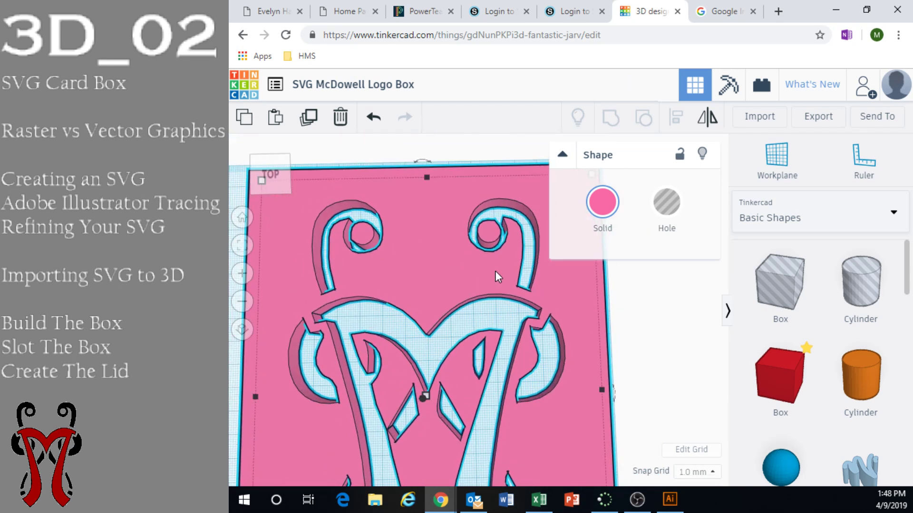
scroll(494, 270, up, 1)
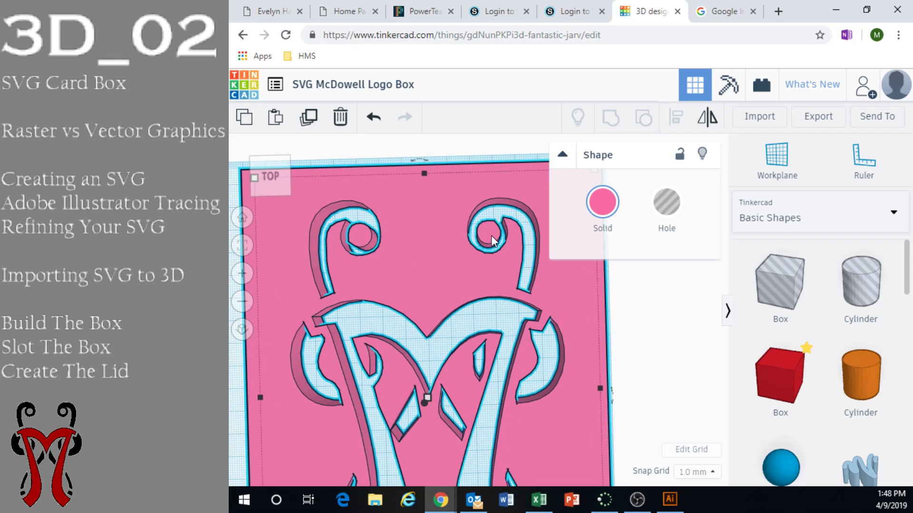
scroll(492, 240, down, 2)
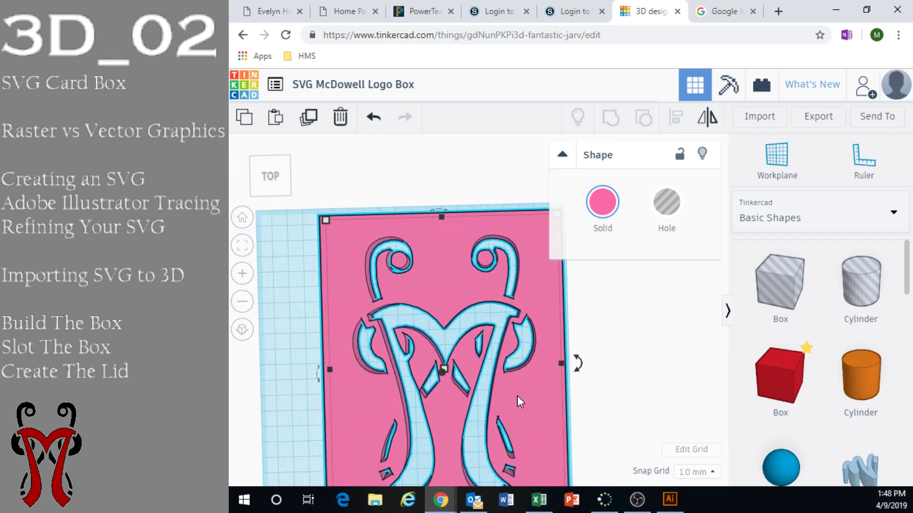
scroll(506, 388, up, 1)
scroll(505, 368, down, 3)
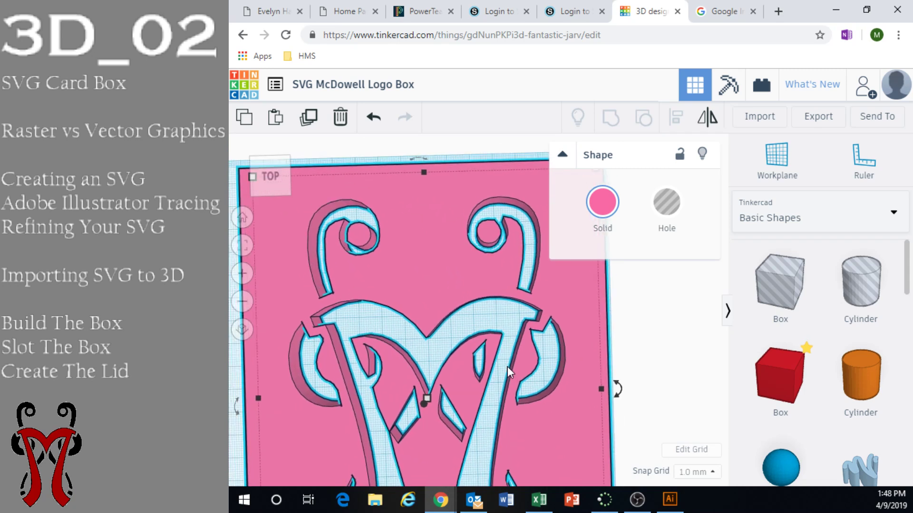
right_drag(500, 358, 535, 299)
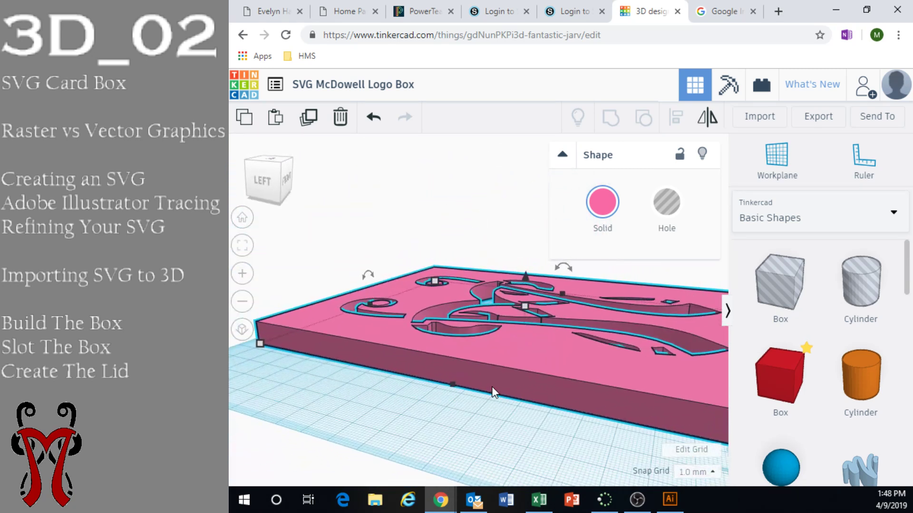
right_drag(497, 368, 444, 374)
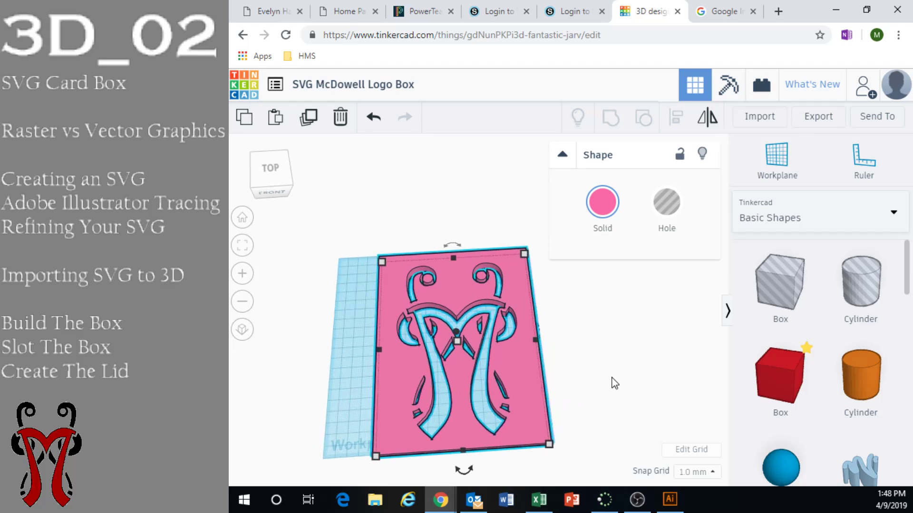
Step: Place a solid box at the workplane's back-left corner beside the logo plate and lower its height to 5 mm
drag(805, 396, 354, 371)
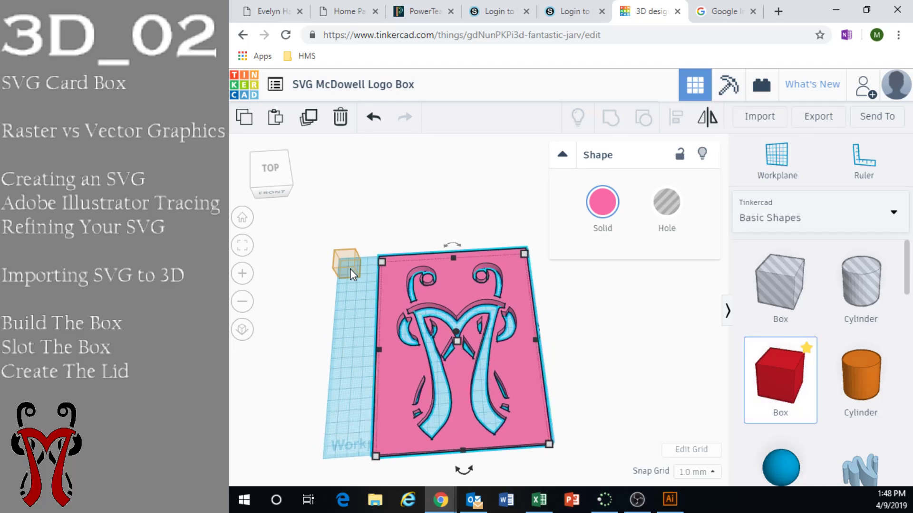
drag(350, 269, 350, 272)
right_drag(349, 272, 406, 317)
scroll(406, 317, up, 5)
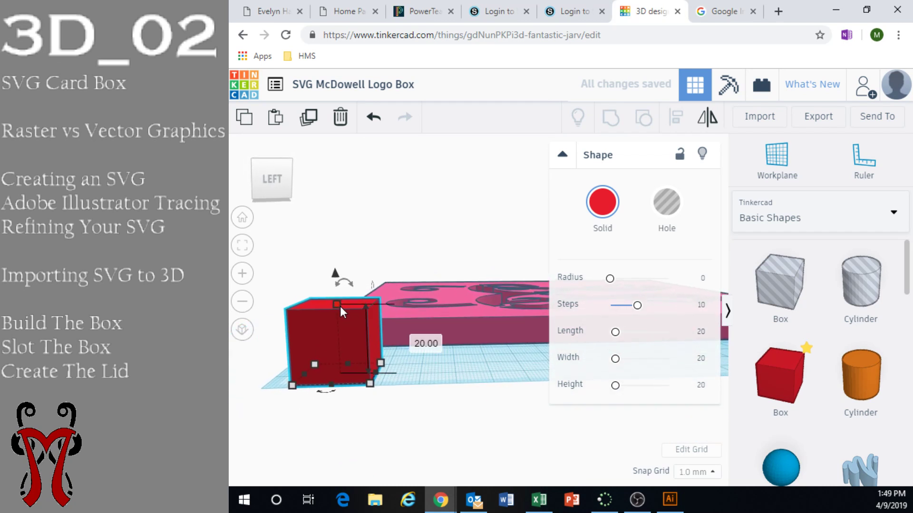
drag(335, 315, 341, 354)
click(387, 331)
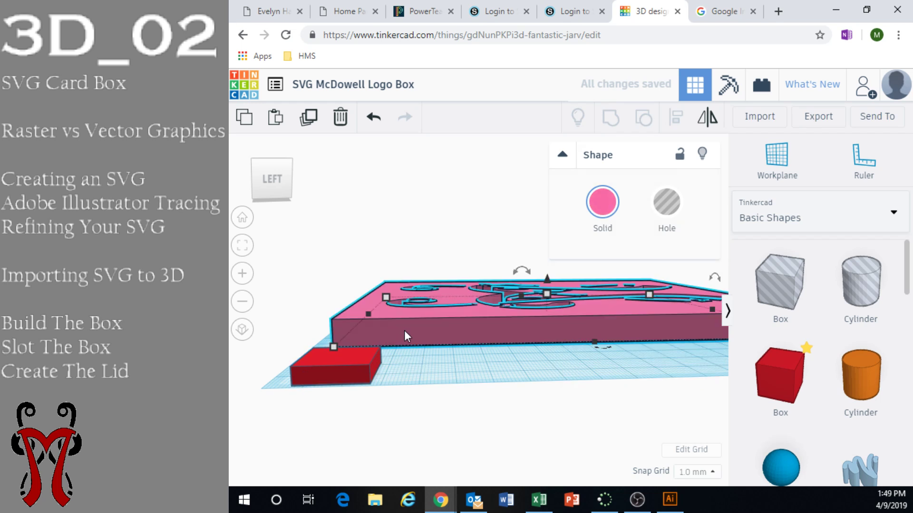
click(332, 373)
mouse_move(339, 356)
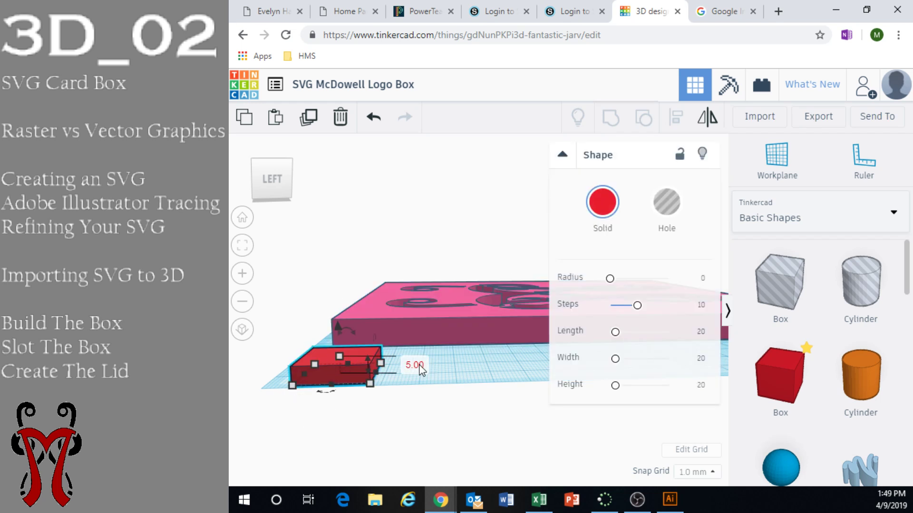
click(482, 389)
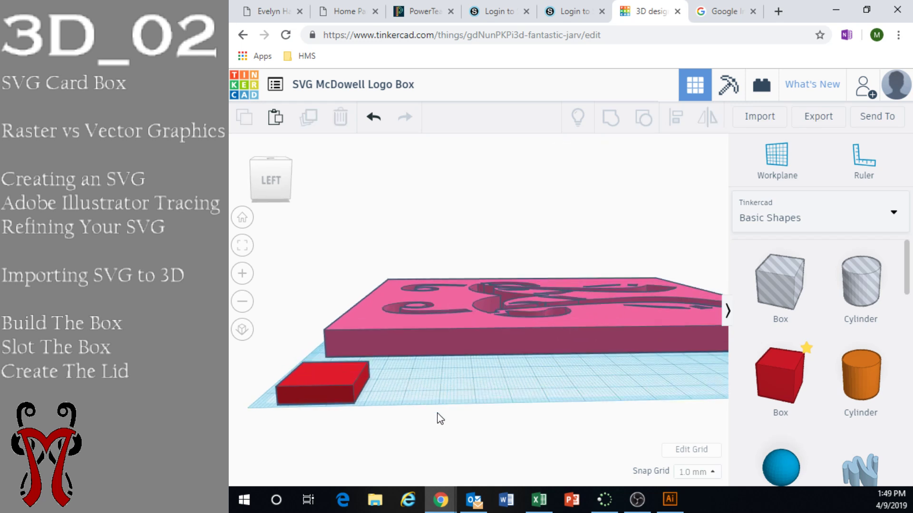
Step: Stretch the 5 mm red box across the logo plate's footprint so that it backs all the logo cut-outs
right_drag(437, 418, 372, 416)
scroll(340, 368, down, 5)
right_drag(362, 369, 511, 328)
scroll(514, 334, up, 4)
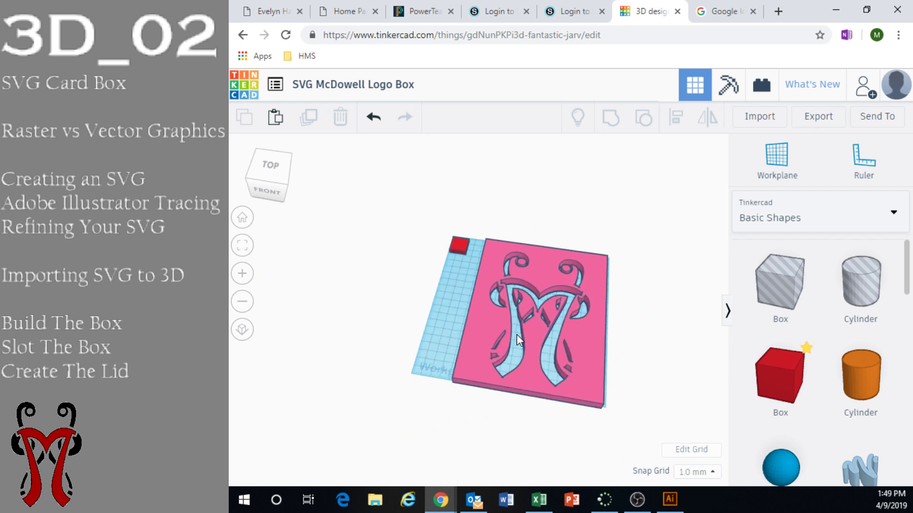
drag(452, 221, 660, 449)
right_drag(483, 372, 292, 367)
scroll(372, 339, up, 5)
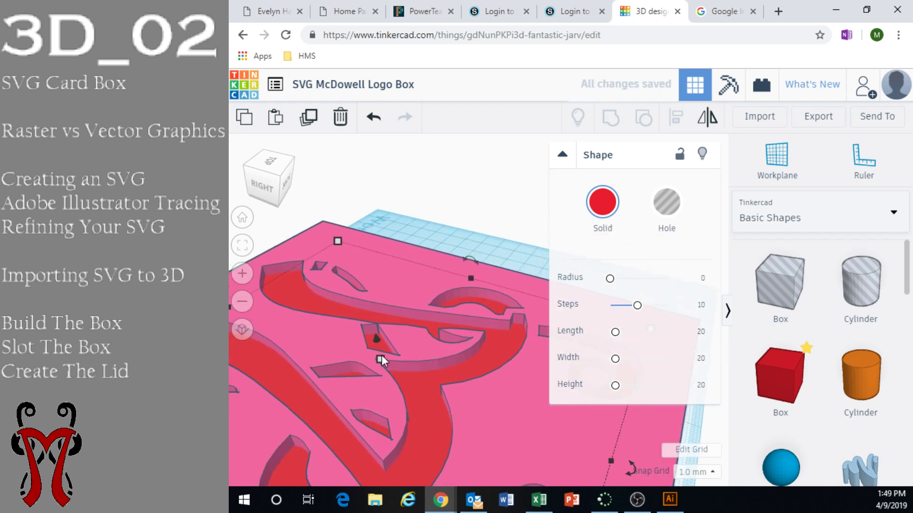
right_drag(381, 355, 578, 212)
right_drag(450, 365, 404, 227)
scroll(446, 329, down, 3)
Step: Group the red backing box with the logo plate into a single shape
shift+click(510, 330)
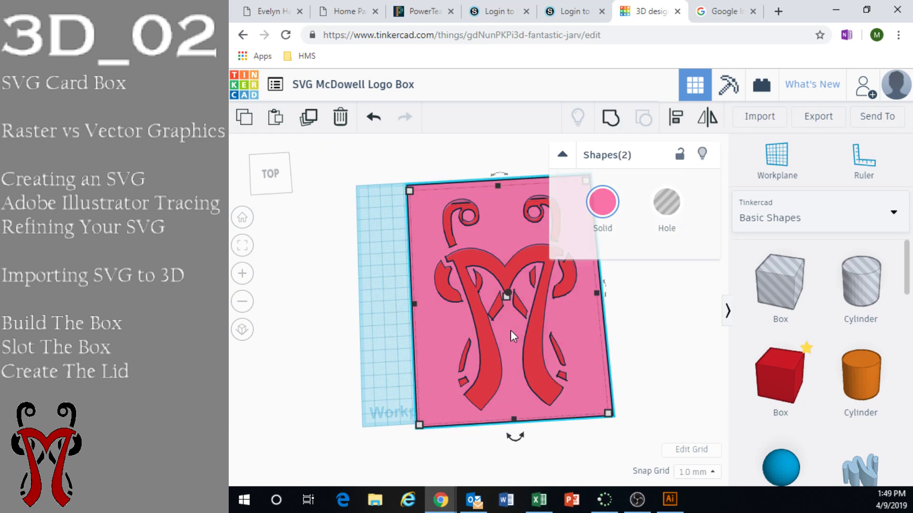
click(613, 114)
right_drag(653, 314, 689, 271)
right_drag(749, 234, 464, 312)
scroll(536, 297, down, 2)
scroll(465, 313, up, 3)
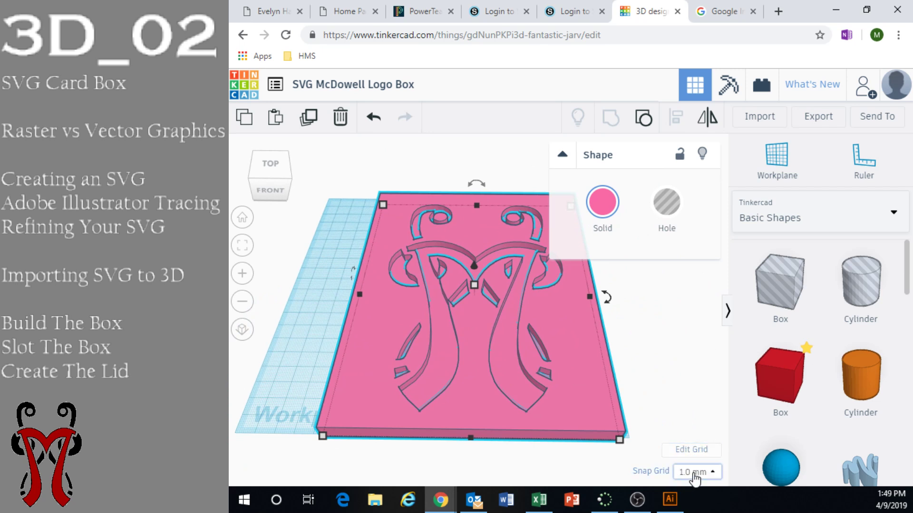
Step: Set the grid to inches with the Makerbot Replicator+ preset, and move the logo plate about 3 in toward the workplane's right side
click(687, 402)
click(687, 450)
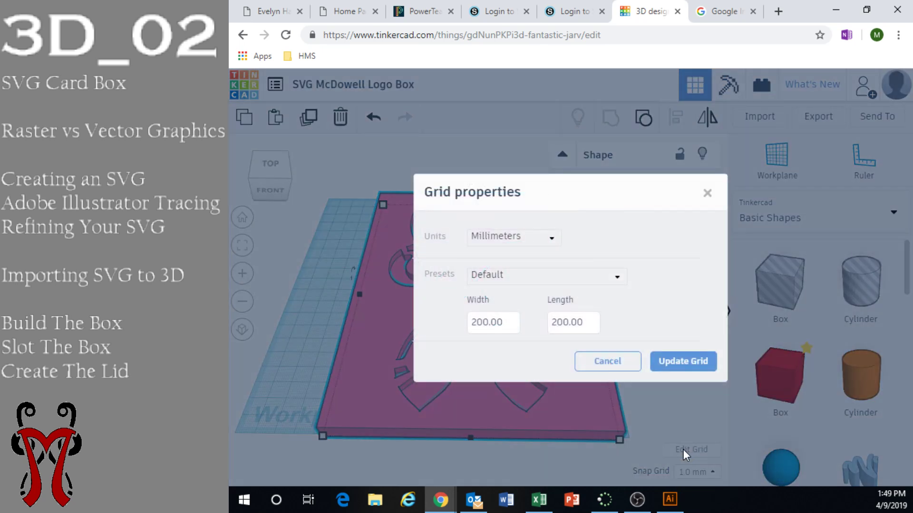
click(498, 246)
click(497, 285)
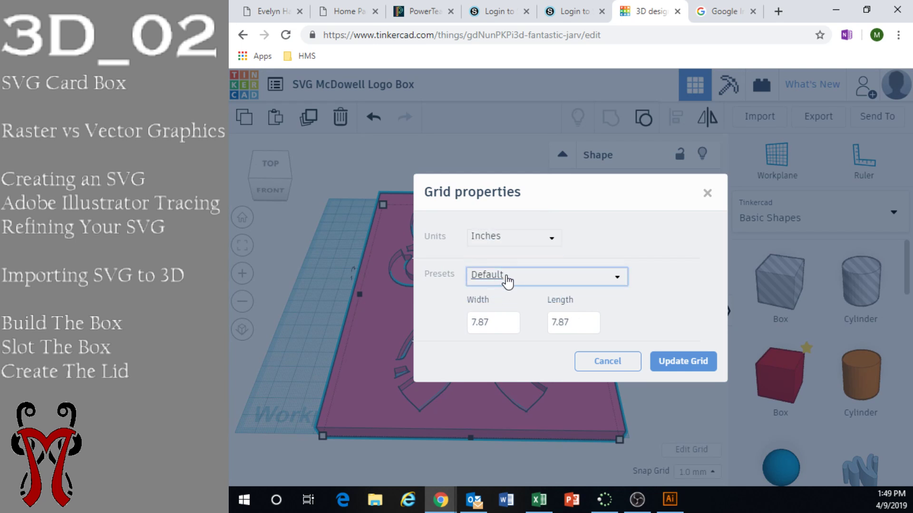
click(506, 279)
click(526, 354)
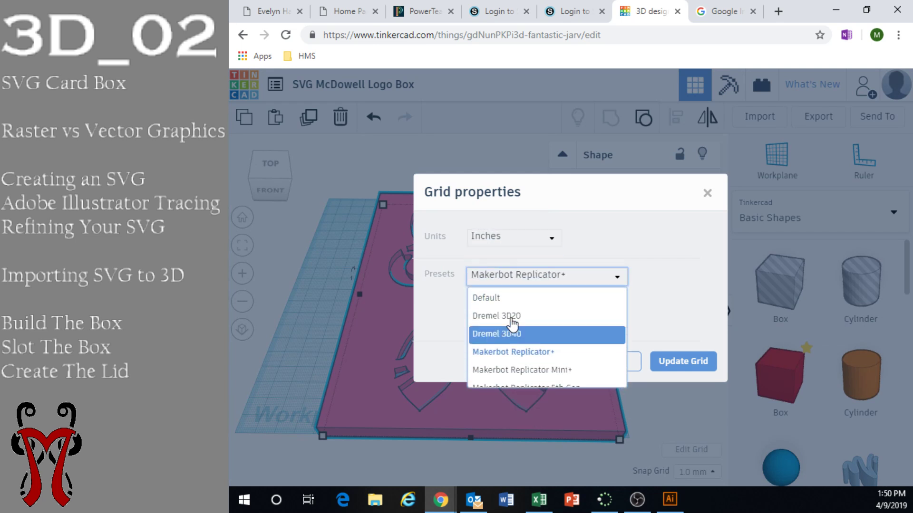
click(673, 371)
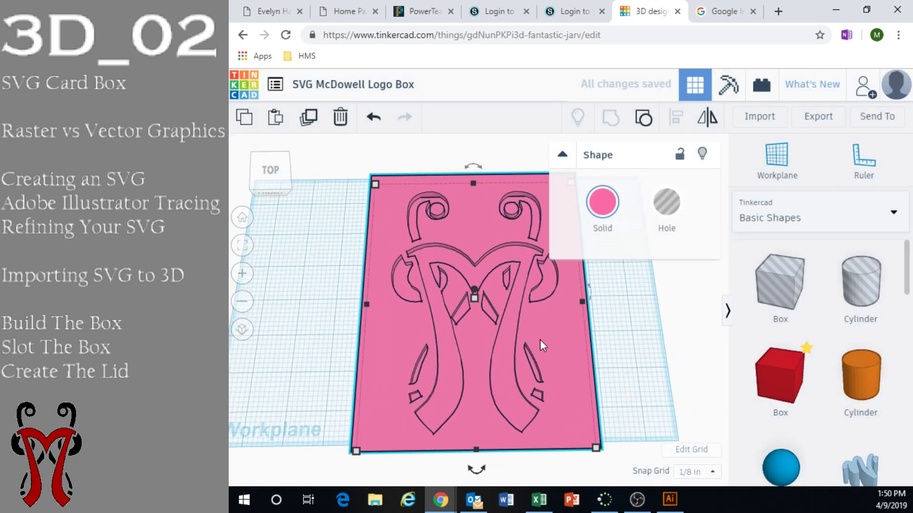
drag(545, 324, 660, 315)
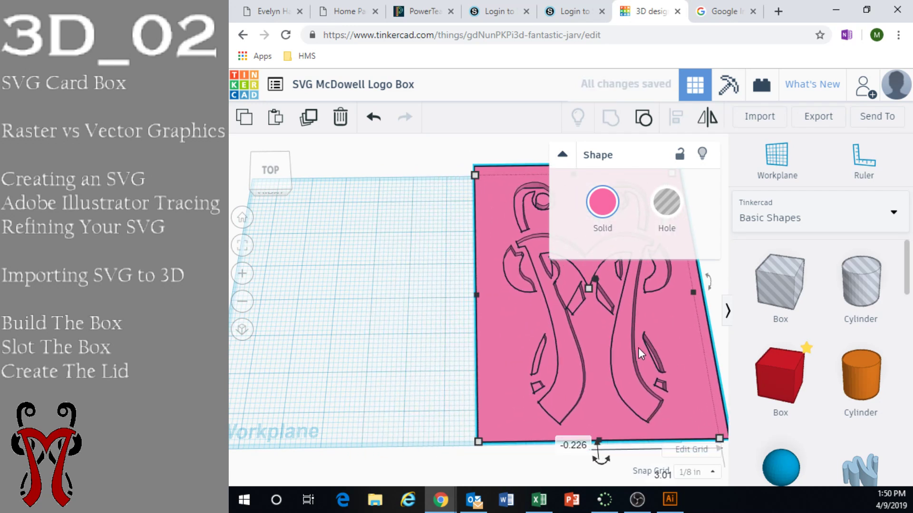
right_drag(617, 336, 499, 333)
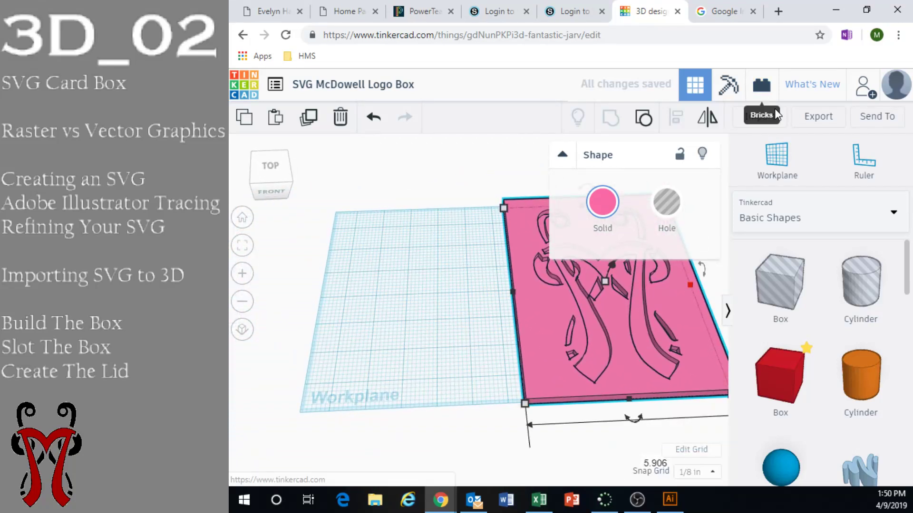
Step: Search Google in a new browser tab for "playing card size"
click(778, 12)
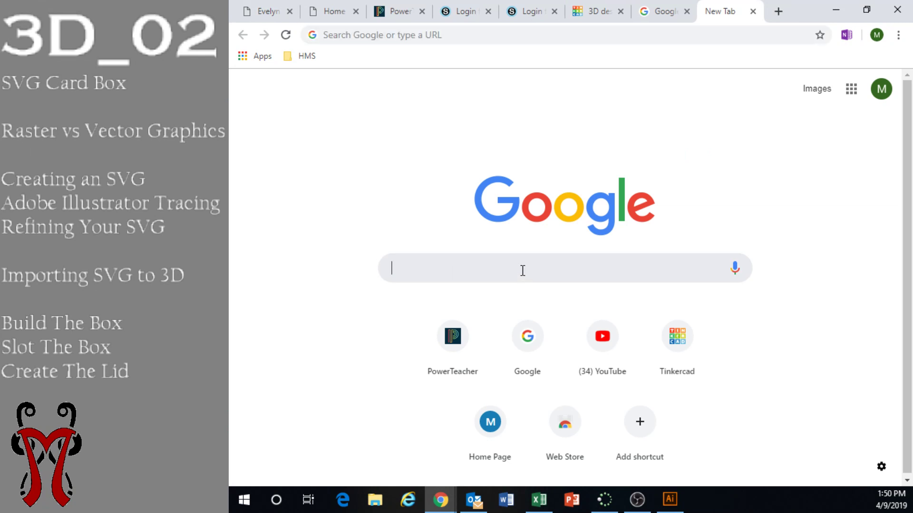
text(playing c)
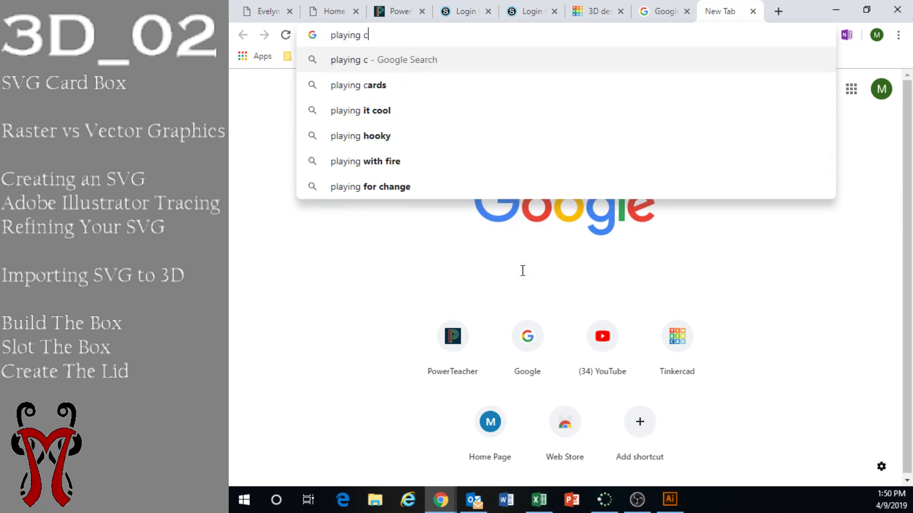
text(ard siz)
key(Return)
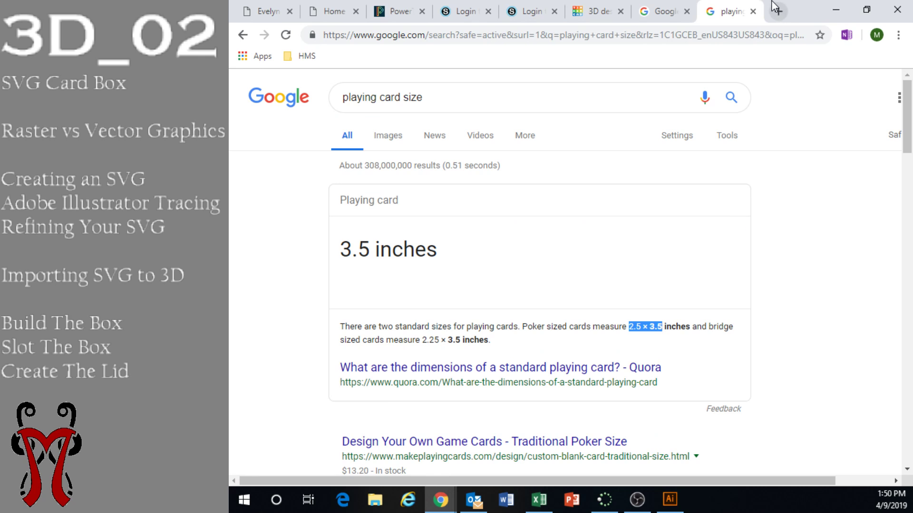
Step: Return to the Tinkercad design and add a box to the workplane's empty area, sized 3.5 in long and 2.5 in wide
click(600, 11)
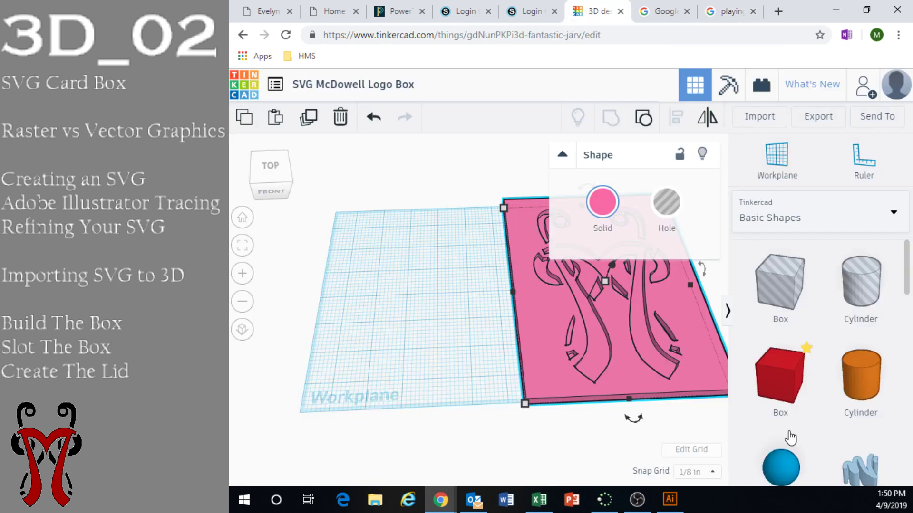
drag(507, 357, 412, 327)
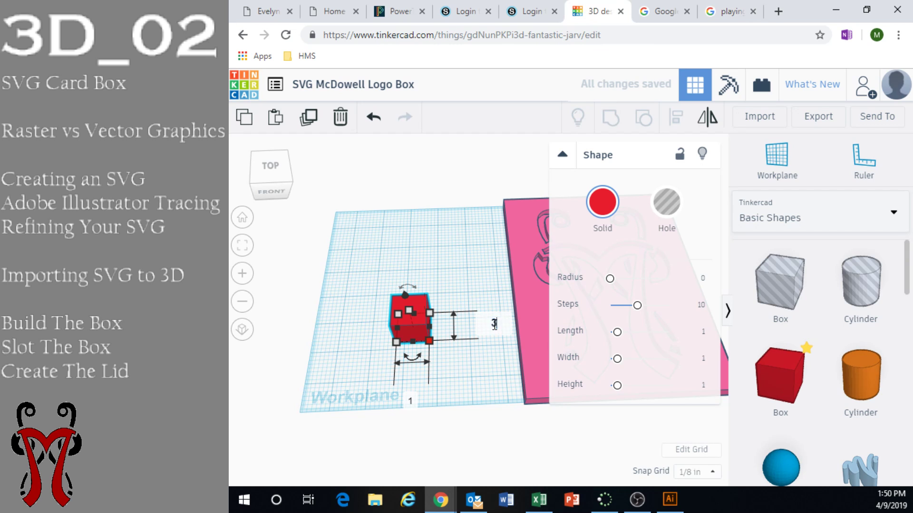
key(Return)
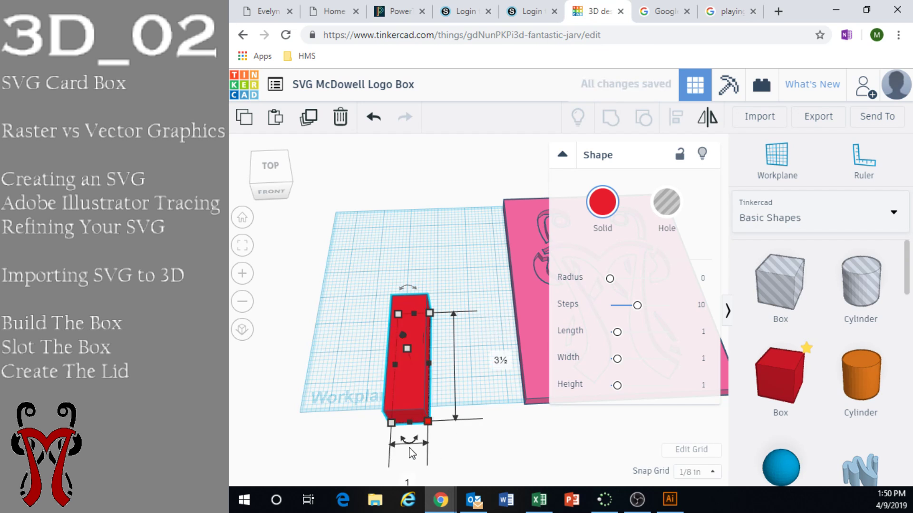
click(408, 481)
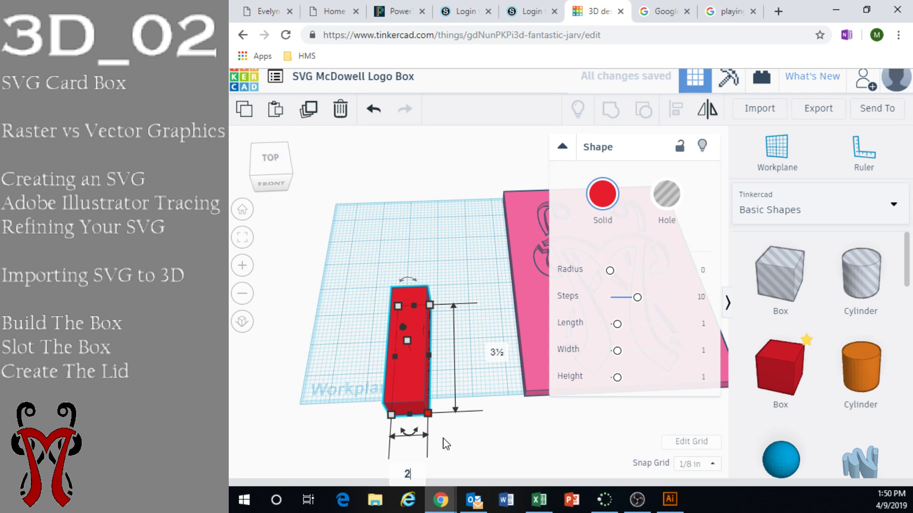
text(2.5)
key(Return)
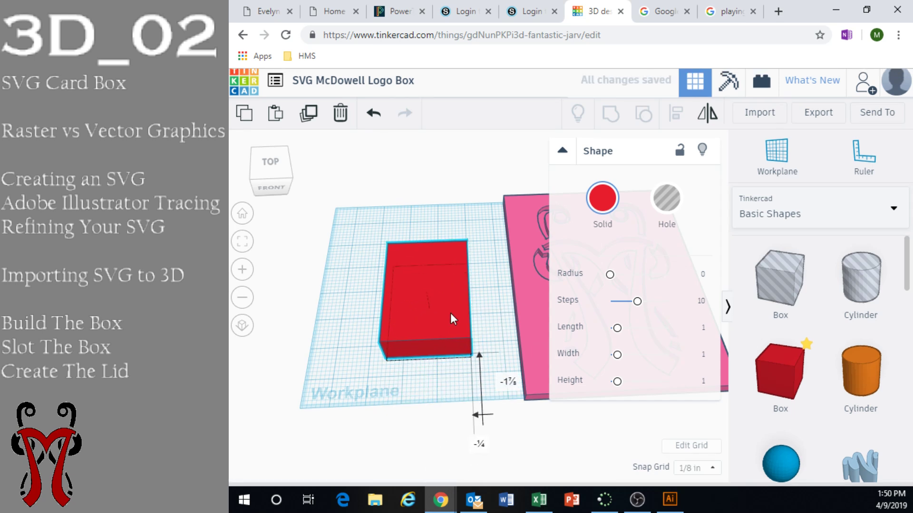
Step: Turn the 3.5 by 2.5 in card box into a hole
right_drag(440, 308, 501, 359)
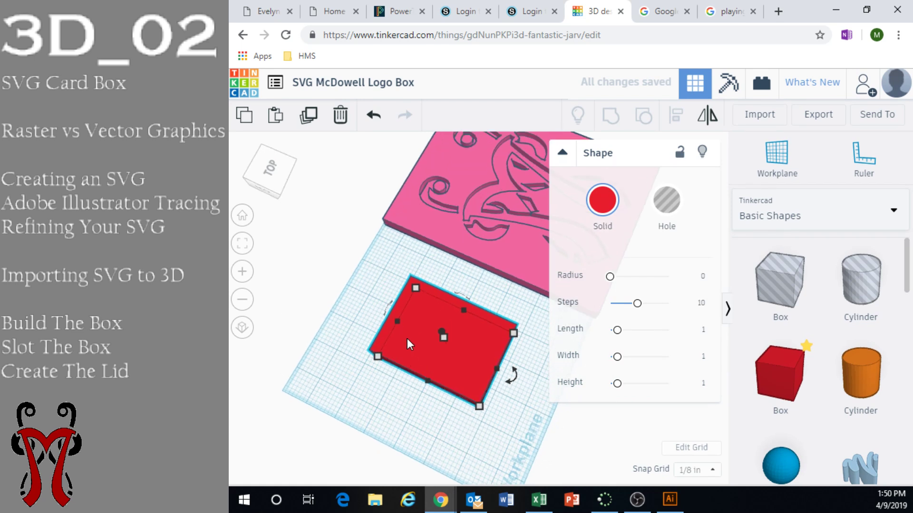
mouse_move(407, 339)
right_down()
mouse_move(444, 352)
mouse_move(438, 342)
mouse_move(447, 358)
mouse_move(400, 336)
right_up()
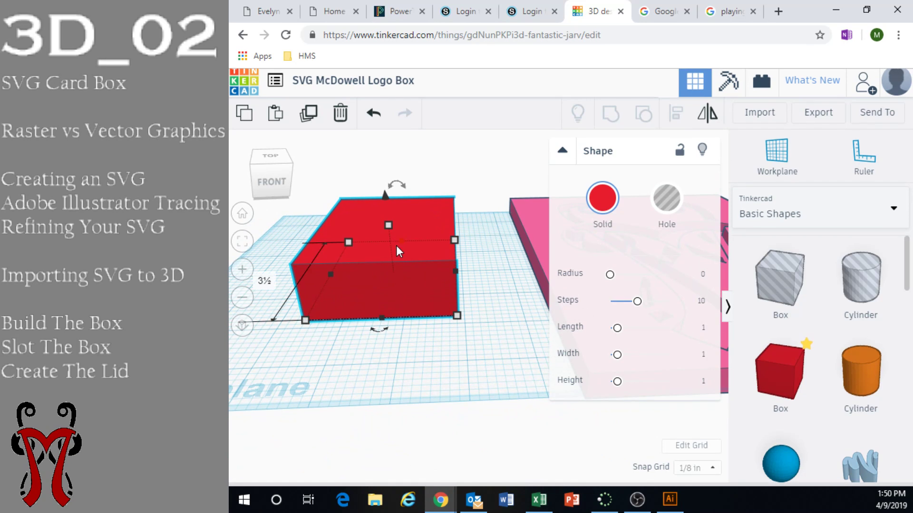
click(666, 202)
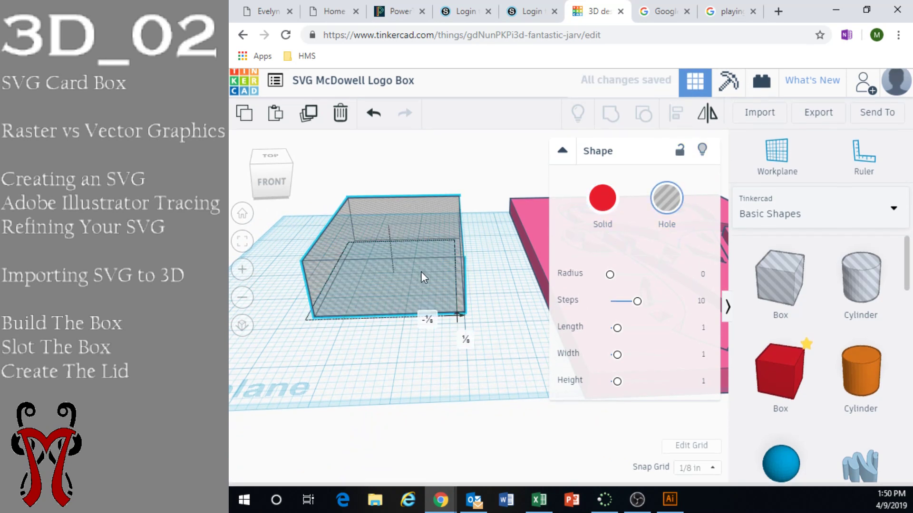
Step: Duplicate the card-sized hole, placing a solid copy about 4¼ in toward the front and ⅝ in to the left
drag(421, 272, 387, 375)
click(306, 115)
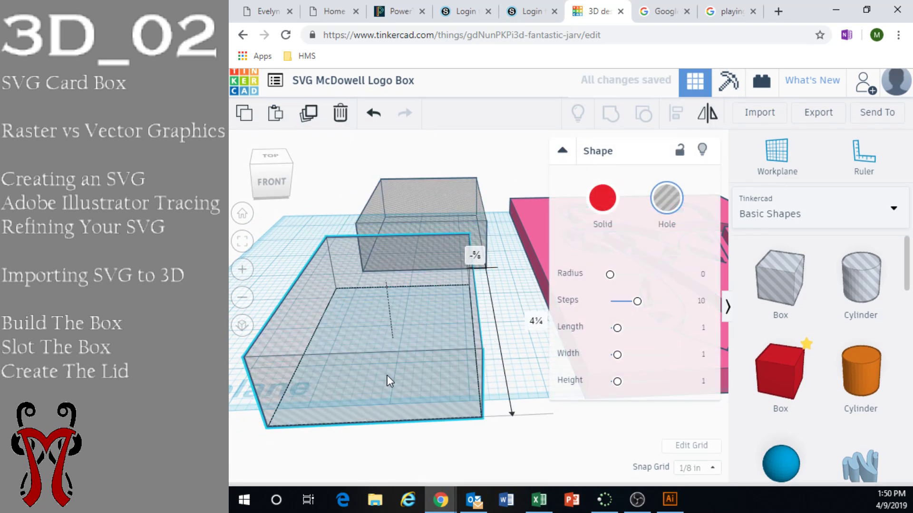
click(602, 198)
scroll(390, 345, down, 3)
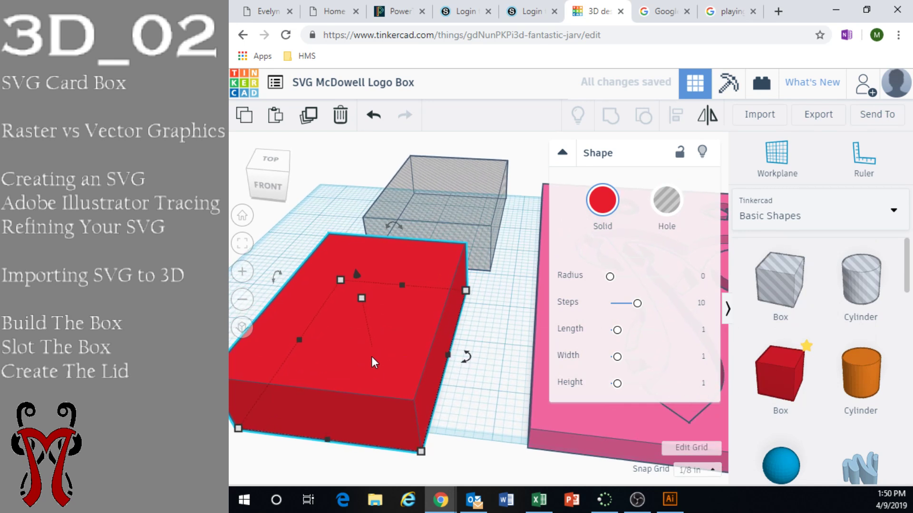
Step: Scale the solid copy of the card box up uniformly until its height is 1⅛ in
right_drag(371, 356, 442, 382)
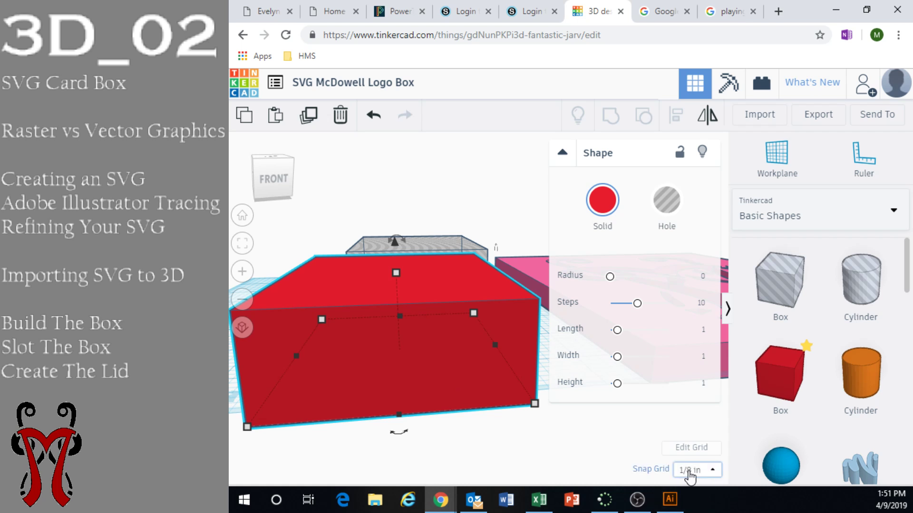
scroll(398, 272, up, 2)
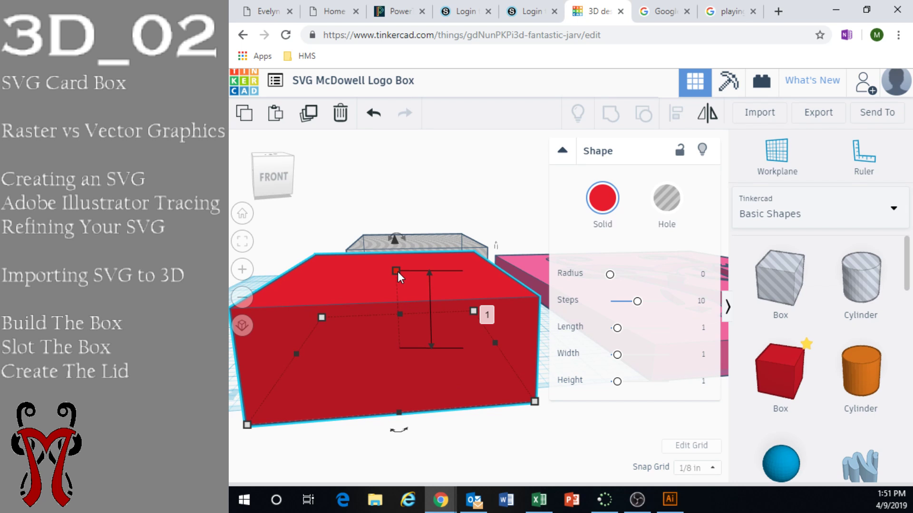
mouse_move(398, 263)
mouse_down()
mouse_move(394, 272)
mouse_move(399, 247)
mouse_move(395, 265)
mouse_up()
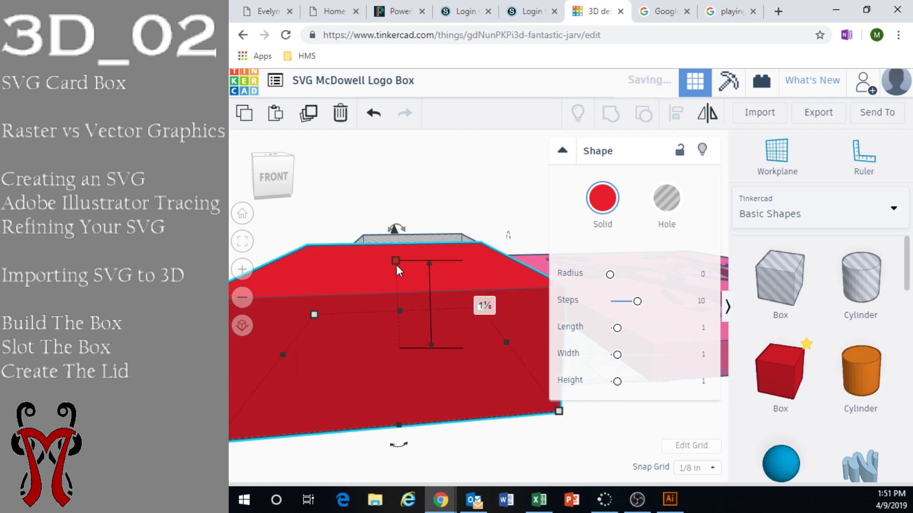
Step: Move the card-sized hole forward into the enlarged solid box, and shift the solid box back to expose the hole's front end
right_drag(395, 264, 404, 310)
drag(407, 247, 395, 458)
right_drag(394, 457, 453, 409)
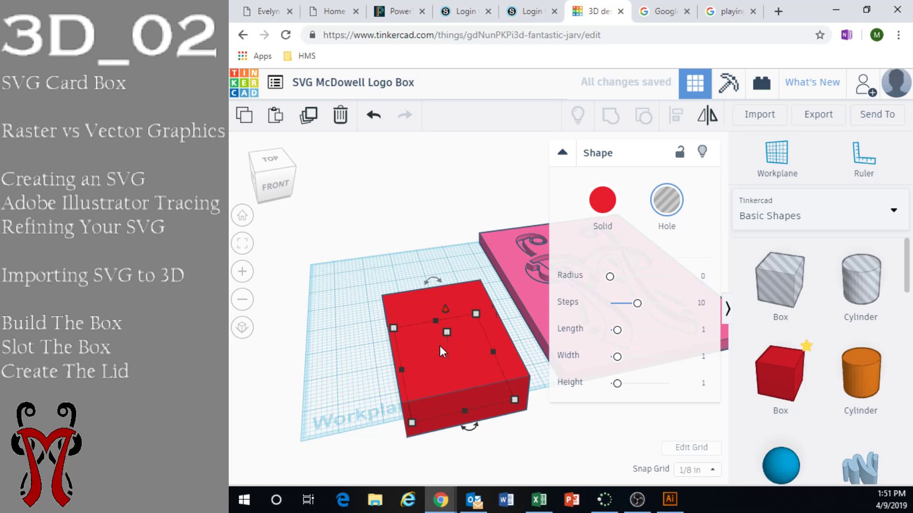
drag(442, 352, 418, 319)
Step: Set the snap grid to 1/16 in and raise the card-sized hole 1/16 in off the workplane
drag(349, 384, 394, 409)
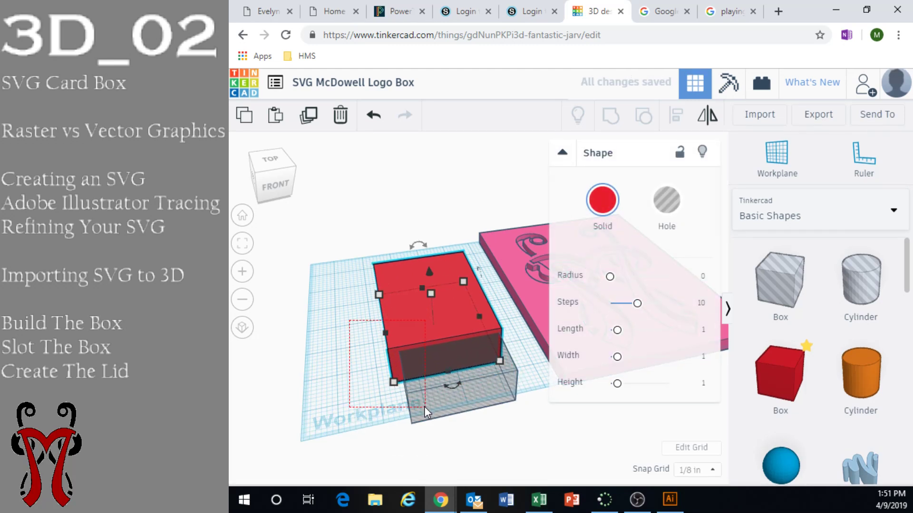
click(428, 378)
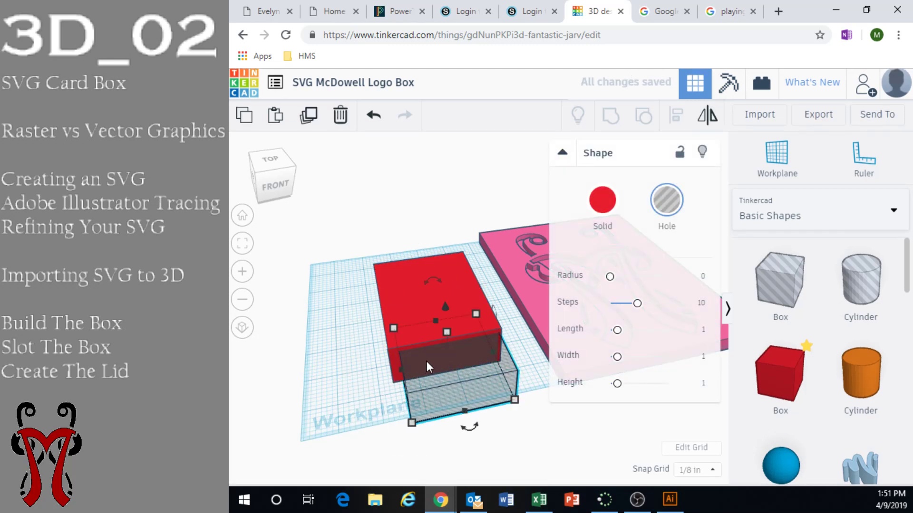
right_drag(425, 360, 471, 343)
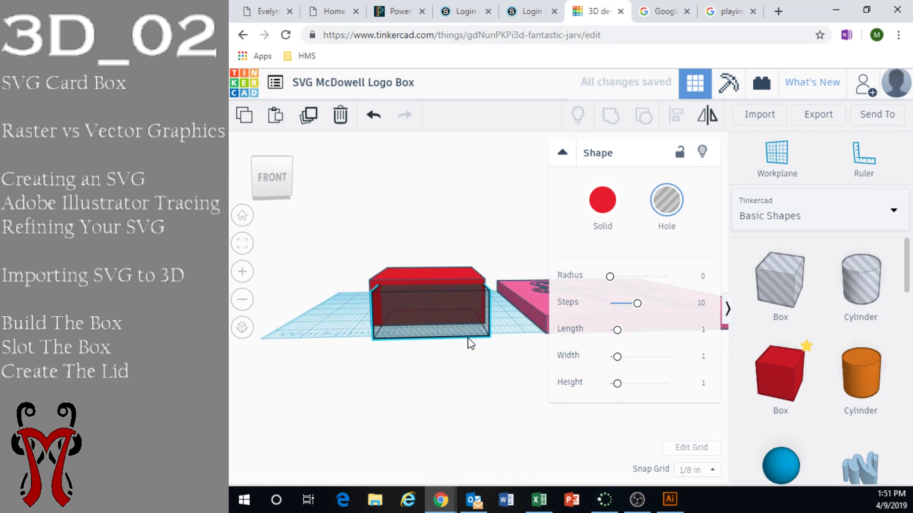
scroll(471, 343, up, 4)
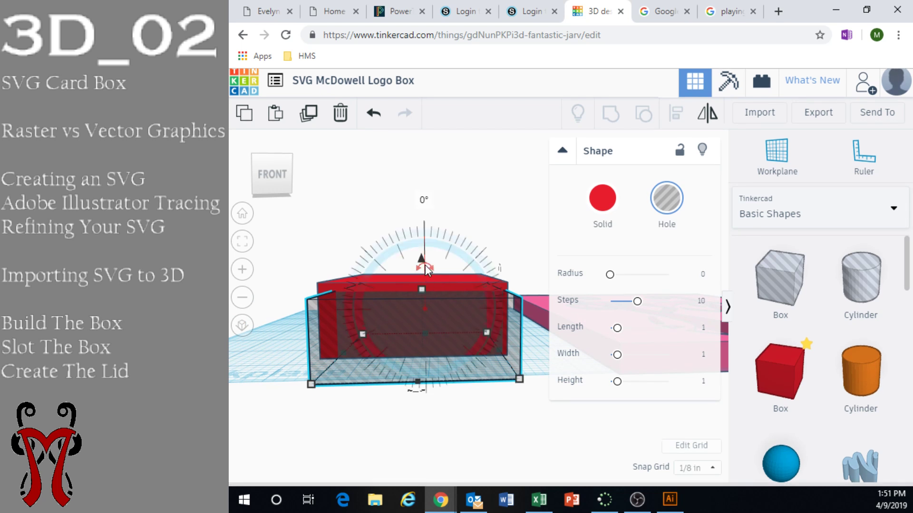
drag(423, 265, 425, 265)
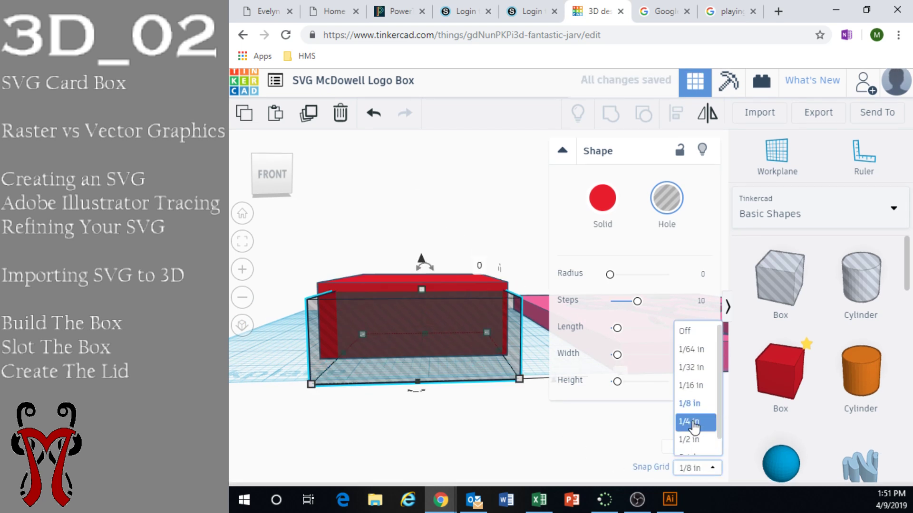
click(690, 385)
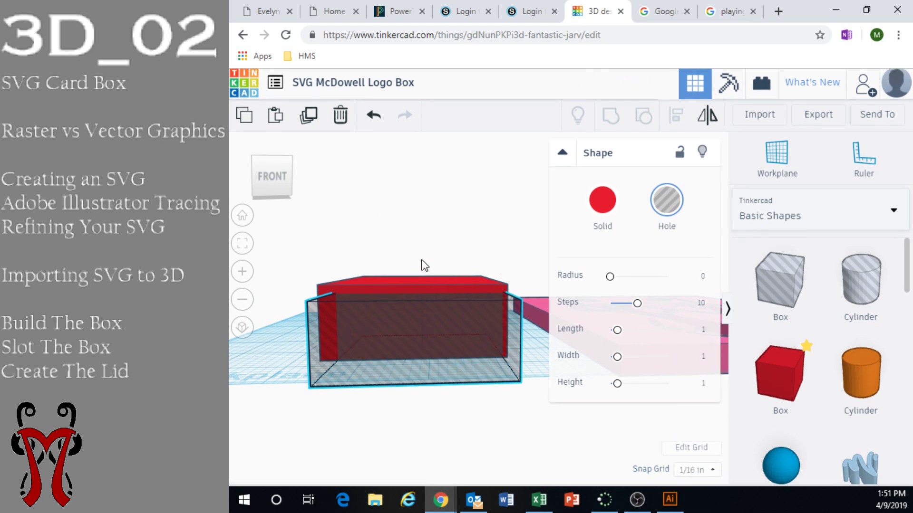
drag(421, 260, 423, 256)
Step: Align the card-sized hole and the solid box on their centres along both the length and the width
right_drag(424, 257, 453, 319)
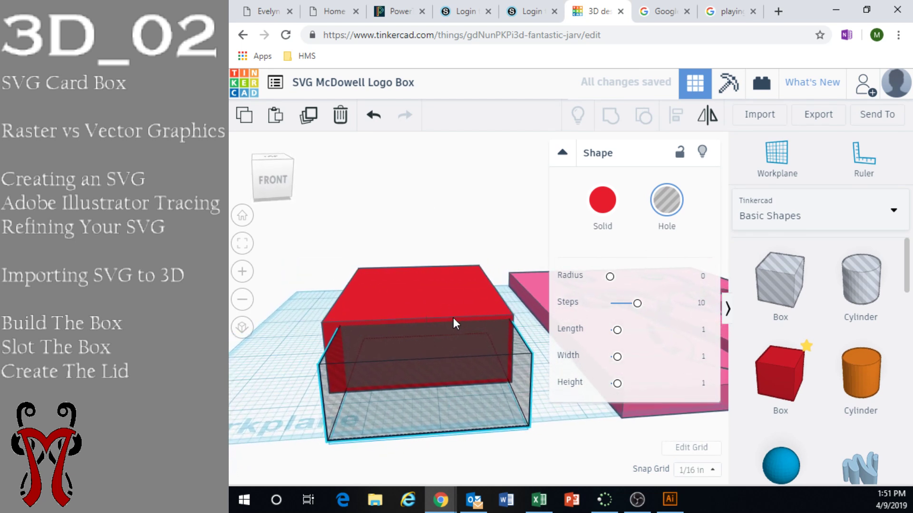
scroll(381, 274, down, 3)
right_drag(380, 278, 381, 358)
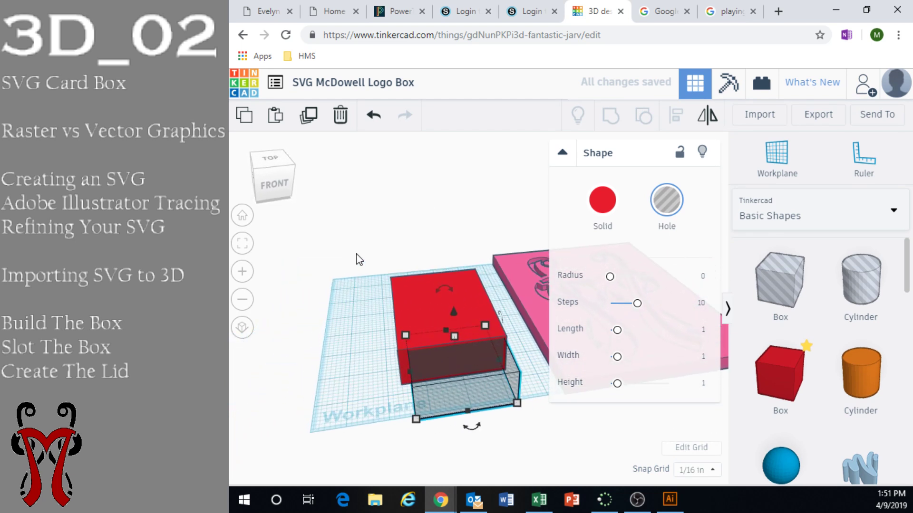
drag(438, 439, 439, 438)
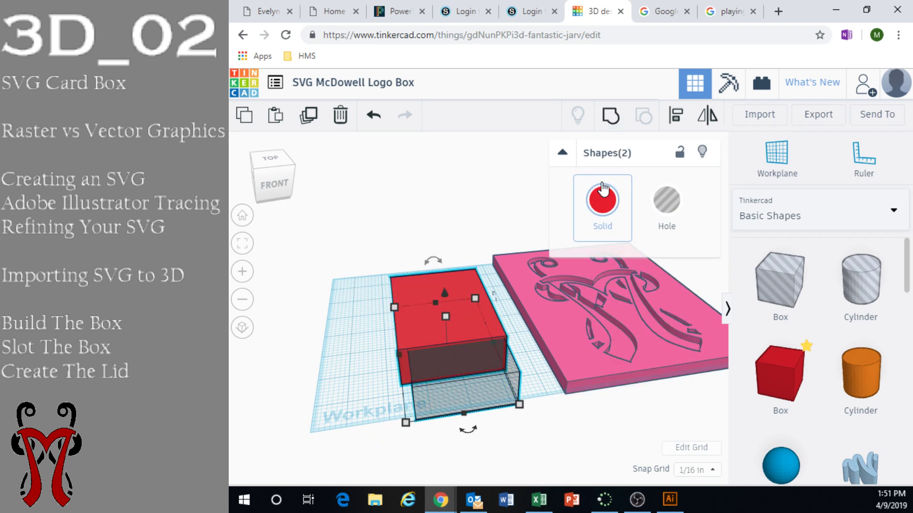
click(677, 125)
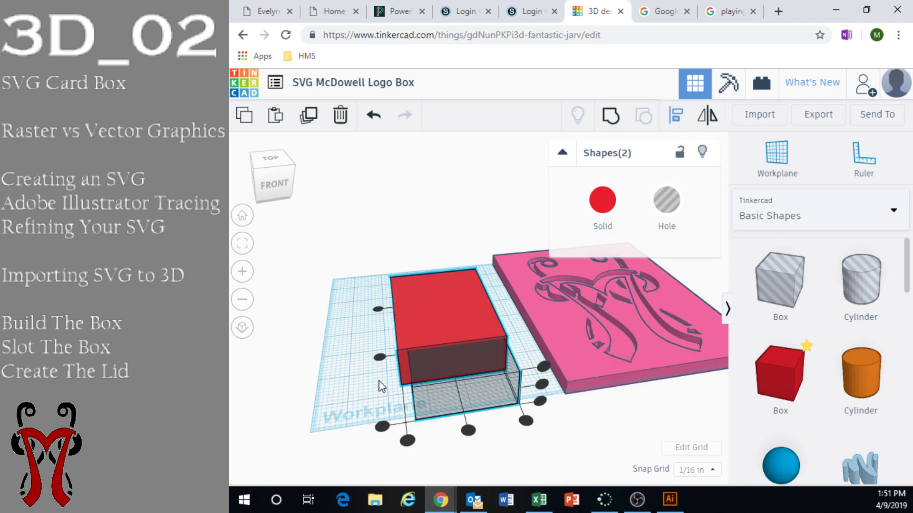
click(380, 358)
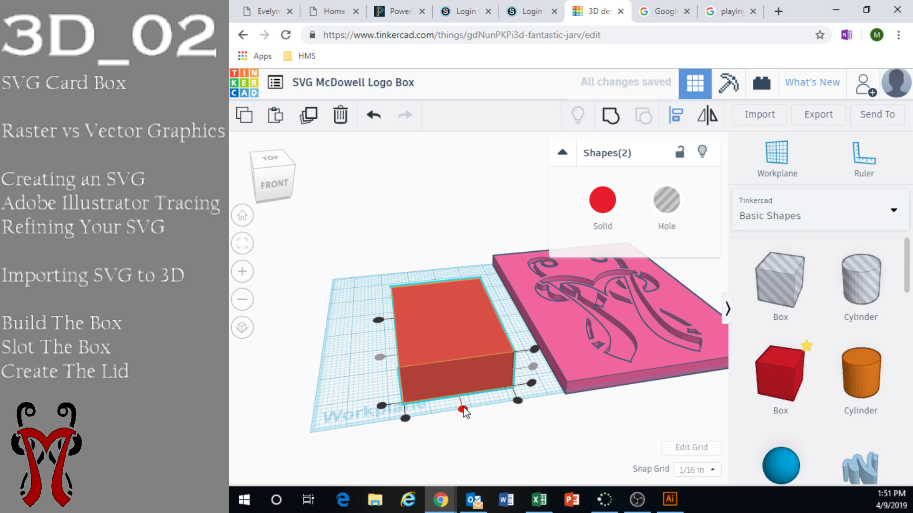
click(463, 410)
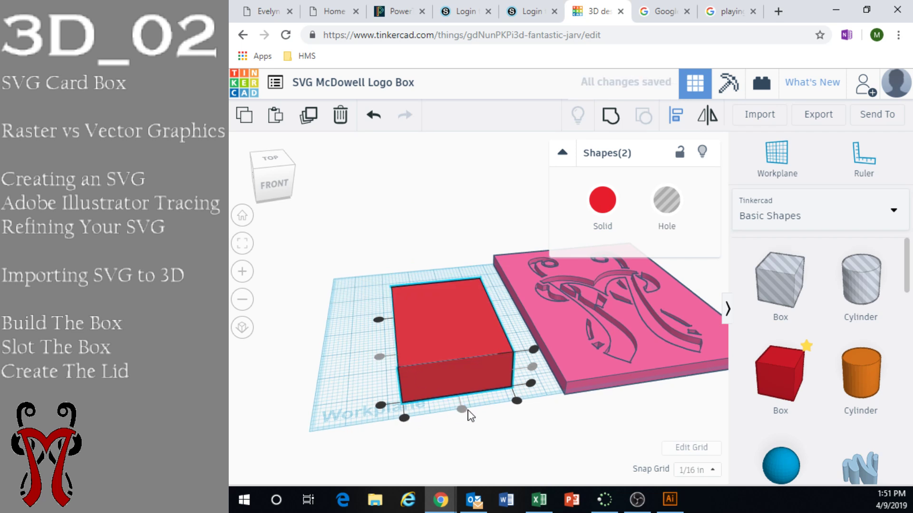
Step: Lower the solid box's height so the card-sized hole protrudes above it, undoing any extra change to the box
mouse_move(464, 412)
right_down()
mouse_move(444, 395)
mouse_move(454, 430)
mouse_move(457, 396)
right_up()
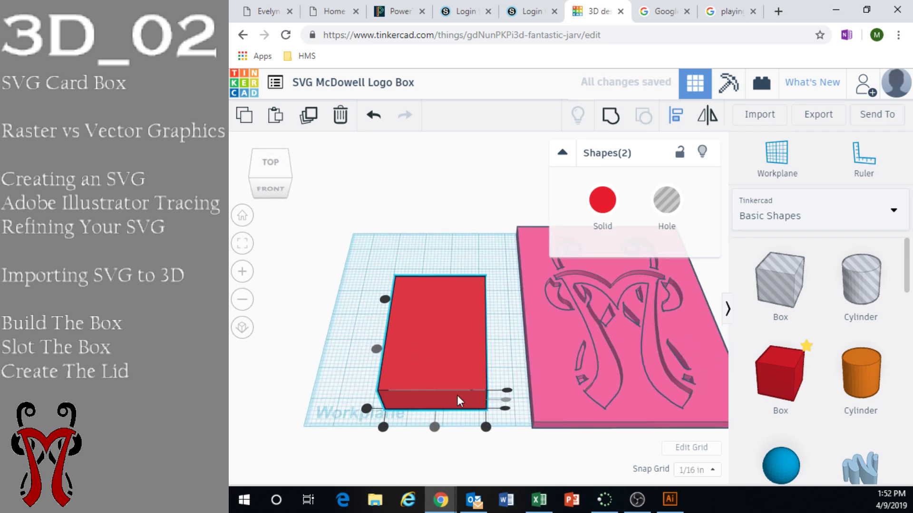
click(440, 343)
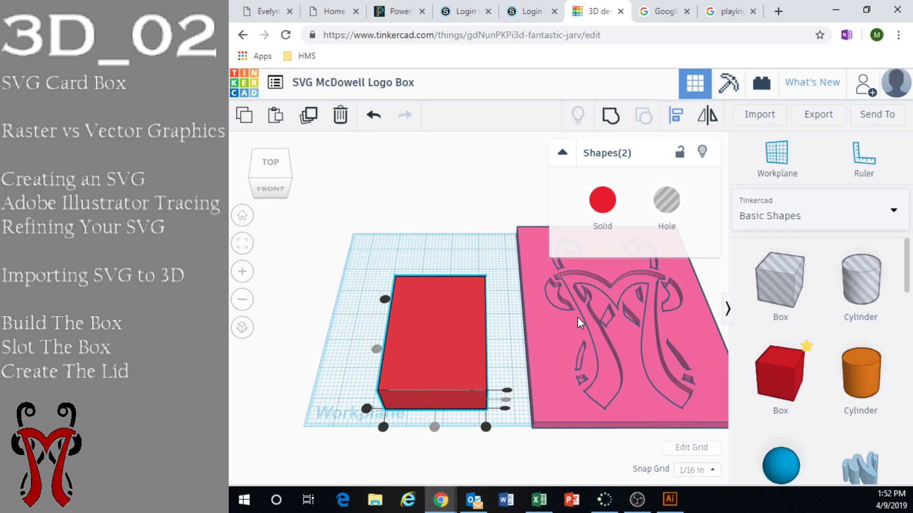
right_drag(345, 353, 484, 324)
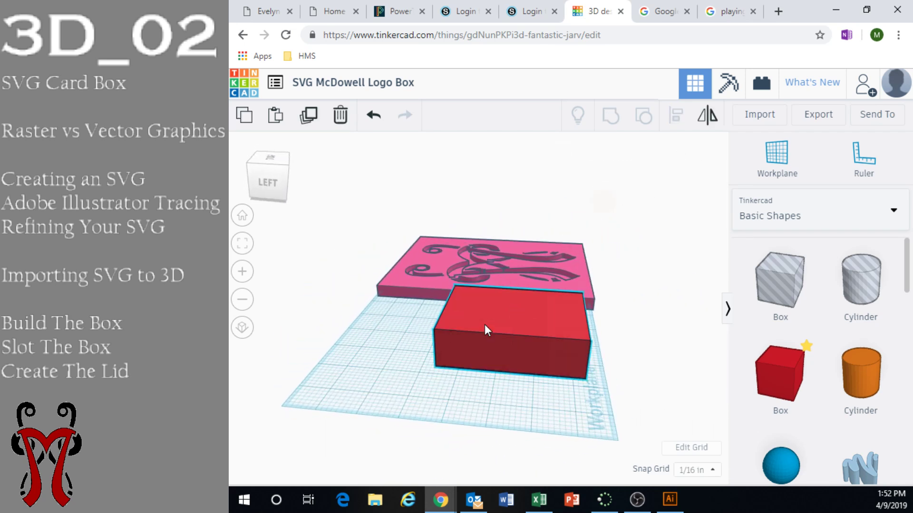
click(484, 324)
drag(514, 309, 512, 324)
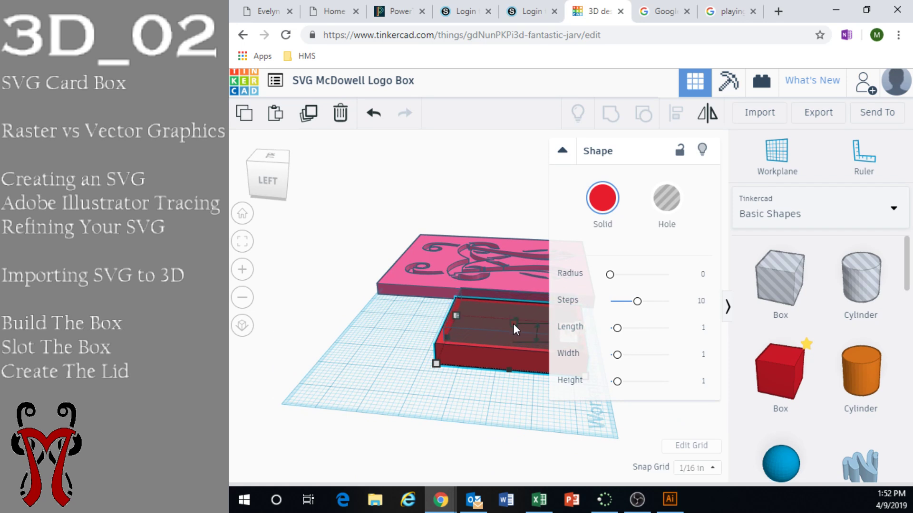
right_drag(513, 324, 434, 320)
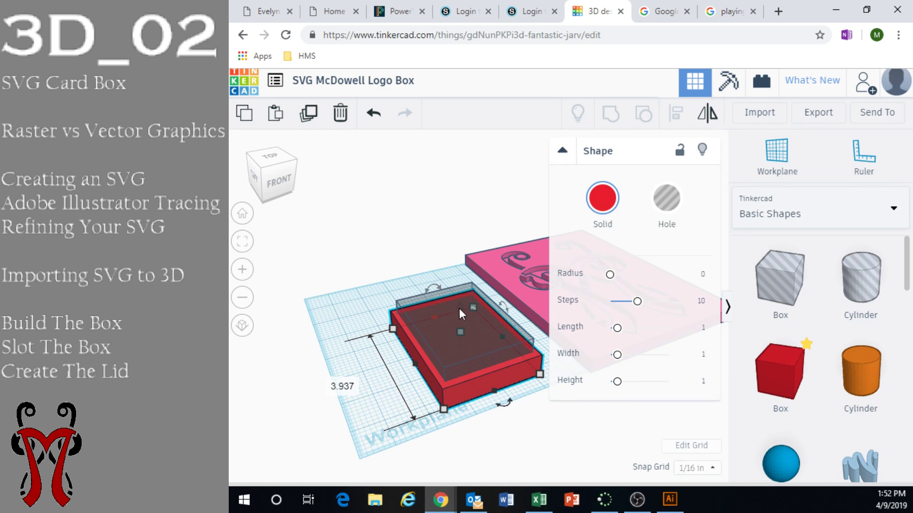
drag(458, 308, 465, 285)
key(ctrl+z)
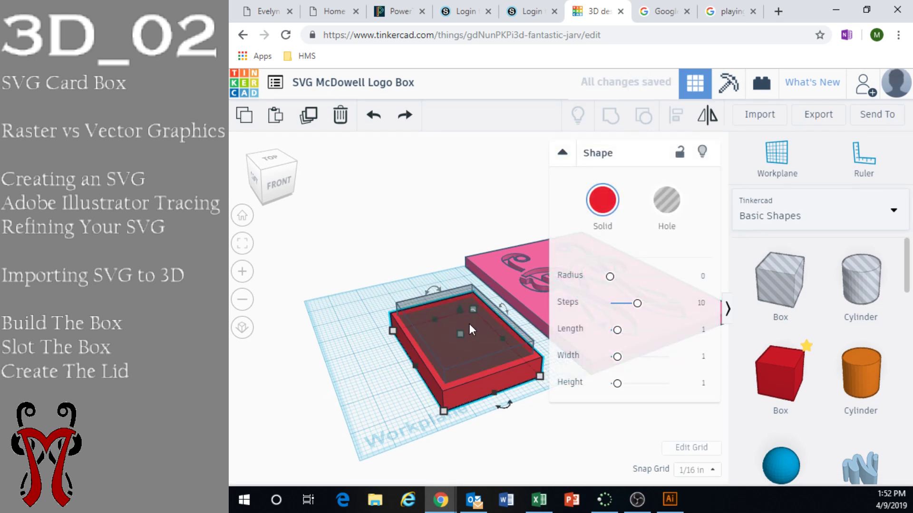
Step: Stretch the card-sized hole upward well above the solid box's rim, keeping its base in place
right_drag(469, 324, 446, 323)
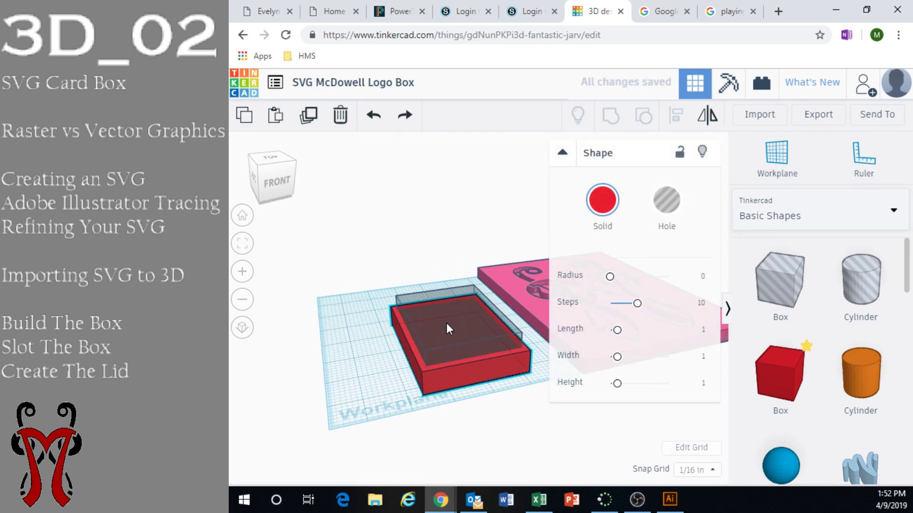
click(455, 291)
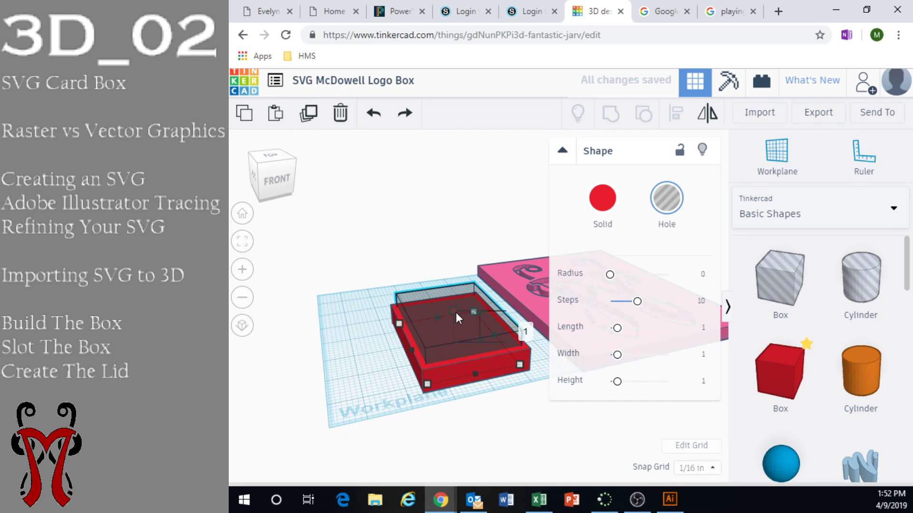
drag(455, 312, 456, 272)
right_drag(458, 320, 455, 373)
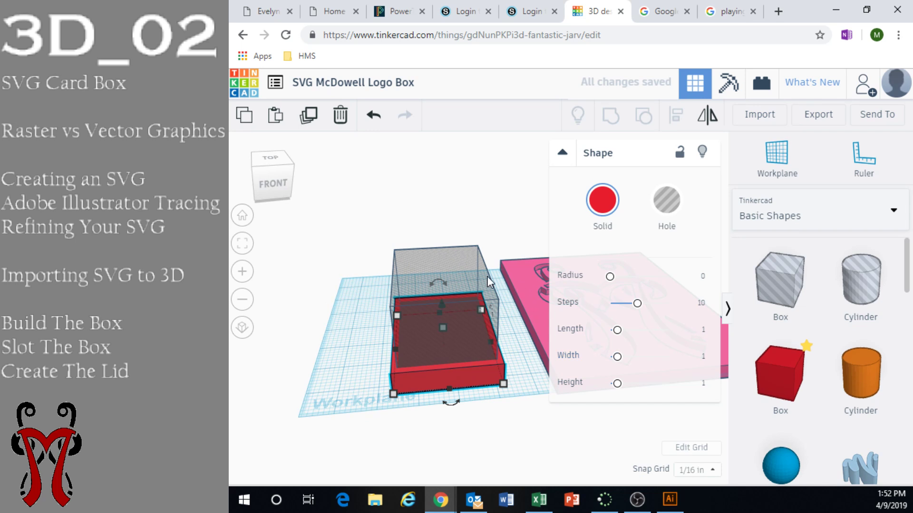
Step: Increase the solid box's height again, keeping its rim below the top of the card-sized hole
right_drag(486, 275, 401, 383)
scroll(432, 358, up, 2)
right_drag(432, 358, 376, 381)
drag(449, 339, 448, 301)
right_drag(427, 316, 415, 327)
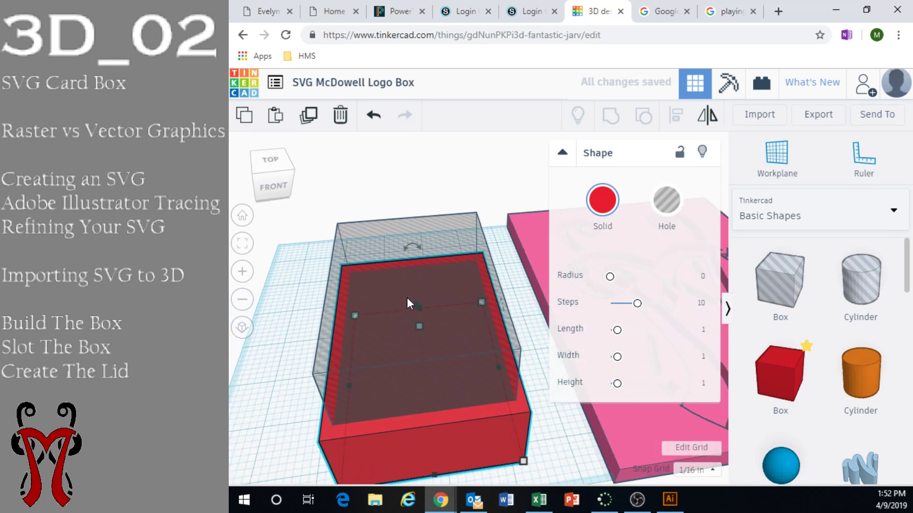
Step: Group the solid box with the card-sized hole to cut out an open-topped card box
drag(322, 187, 396, 315)
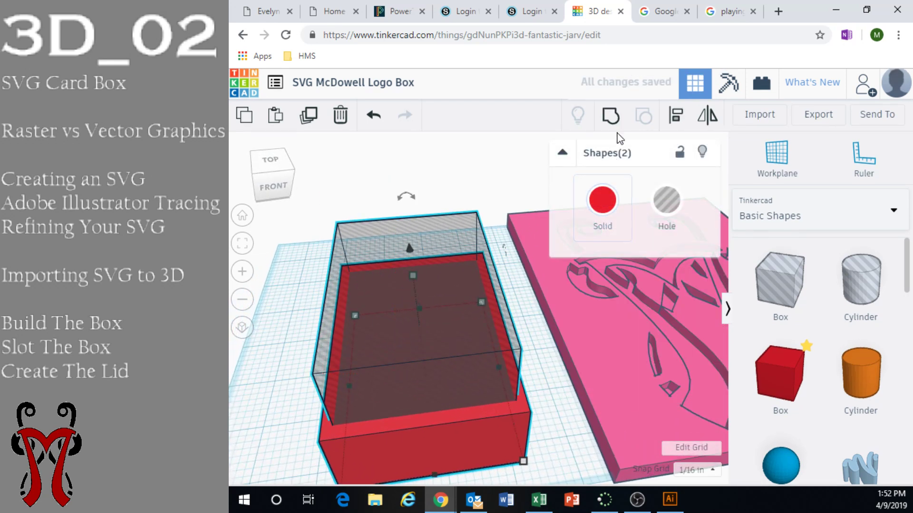
click(615, 114)
right_drag(372, 313, 471, 295)
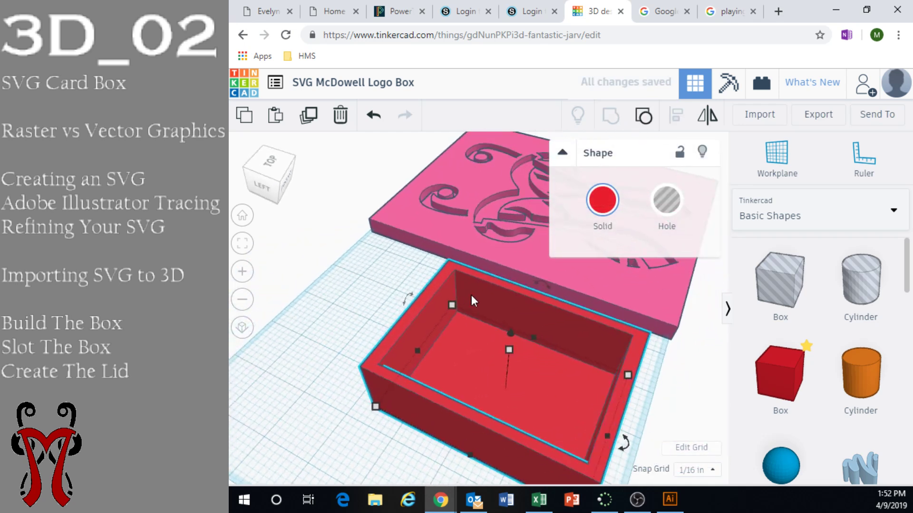
Step: Select the pink logo plate beside the hollow card box
right_drag(585, 330, 448, 444)
scroll(438, 409, up, 5)
right_drag(427, 404, 432, 327)
scroll(433, 327, down, 2)
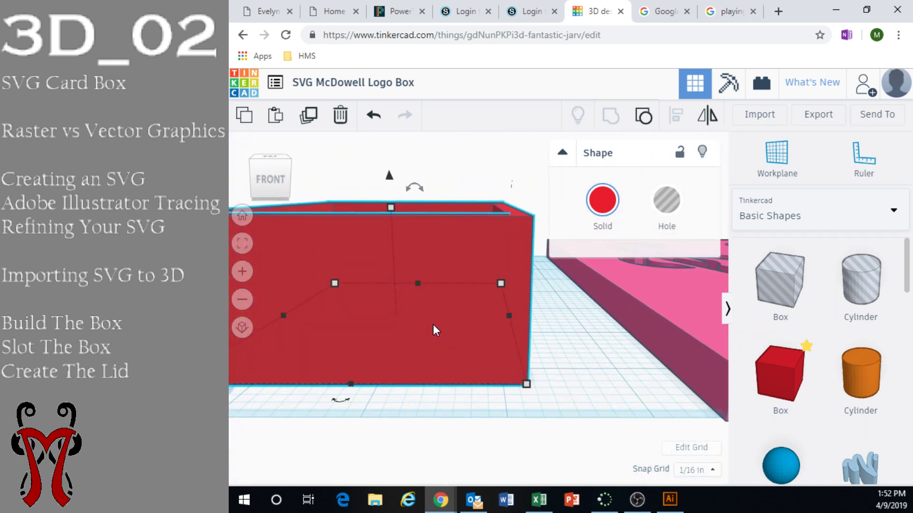
scroll(436, 328, down, 2)
scroll(540, 407, down, 2)
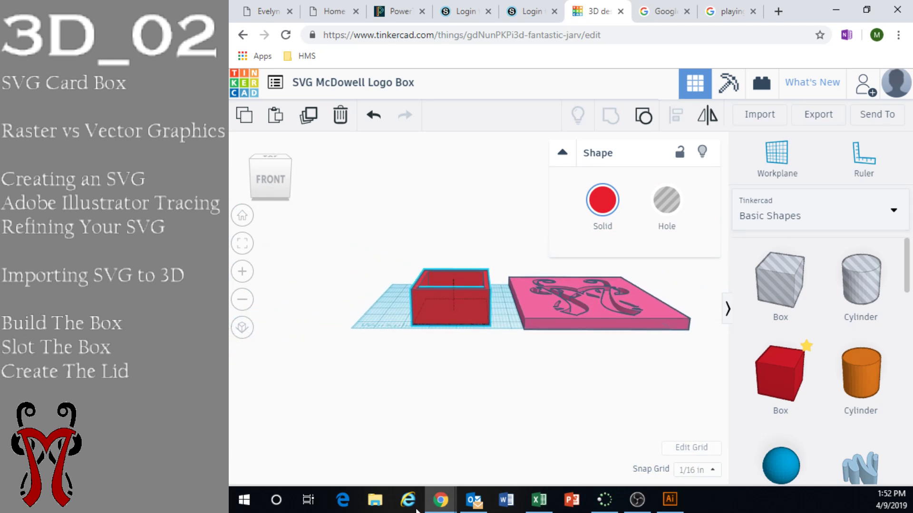
scroll(552, 369, up, 2)
click(552, 370)
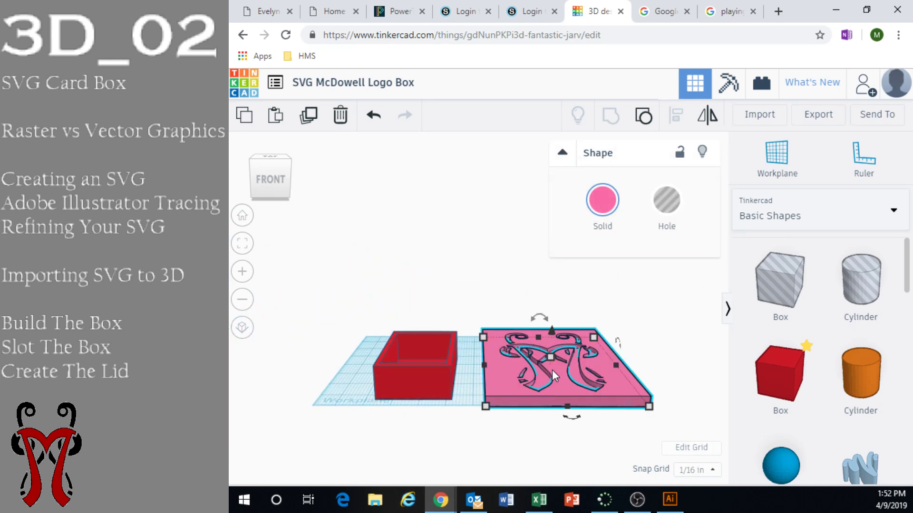